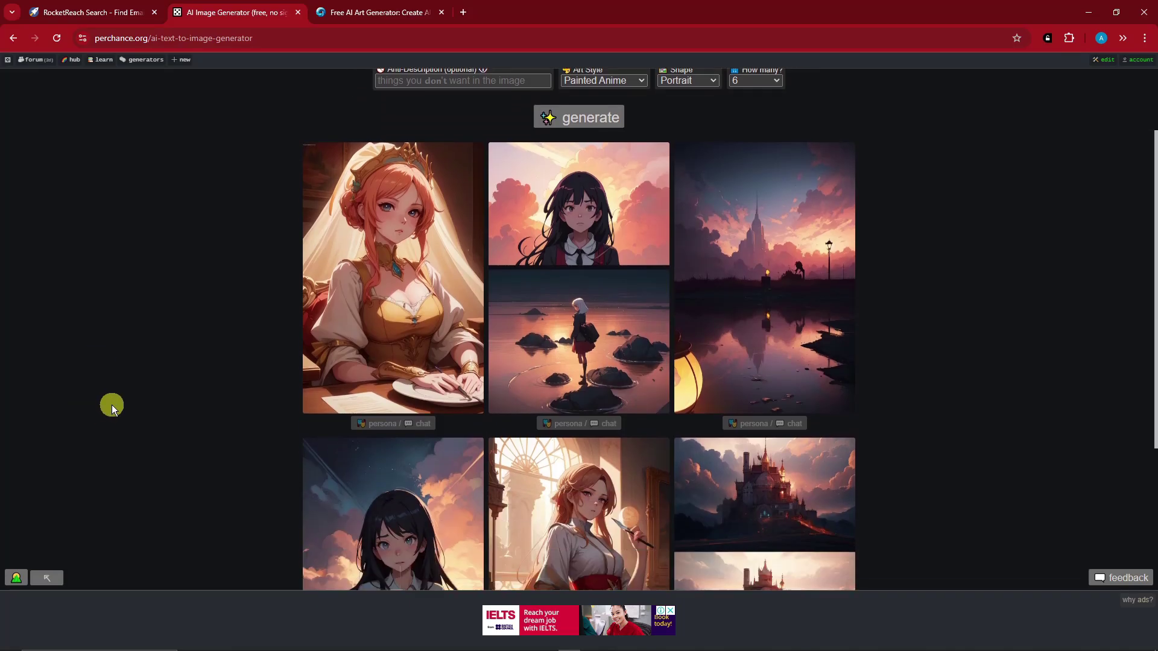
pyautogui.scroll(-2, 183, 382)
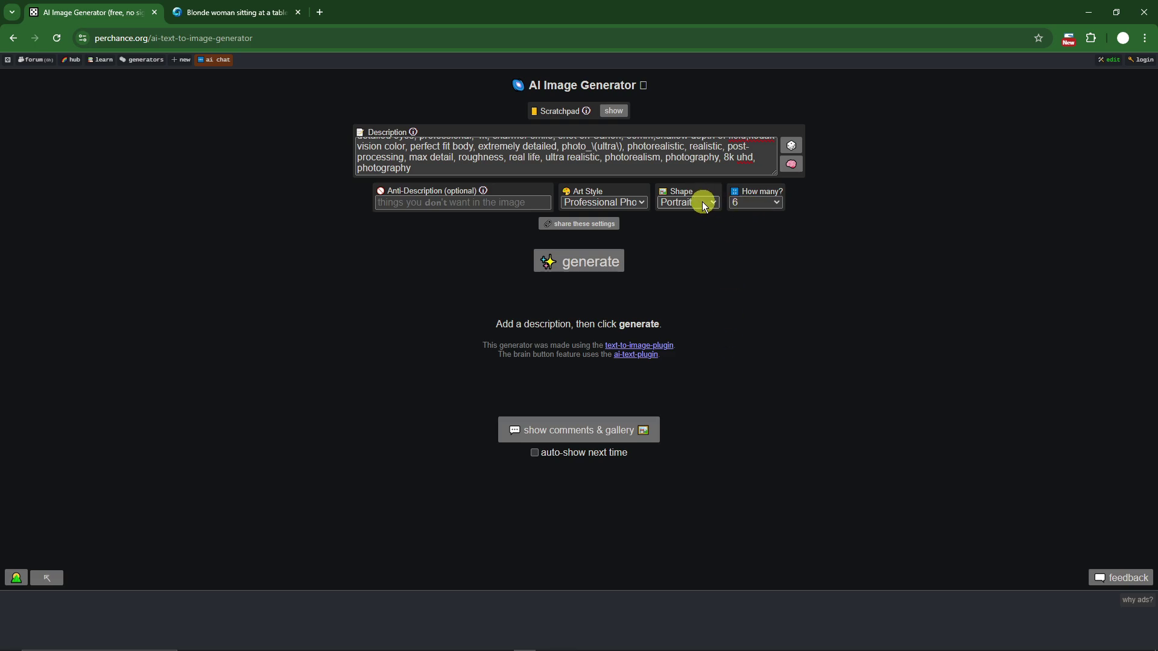
pyautogui.scroll(3, 541, 166)
pyautogui.scroll(-3, 541, 165)
pyautogui.click(1140, 59)
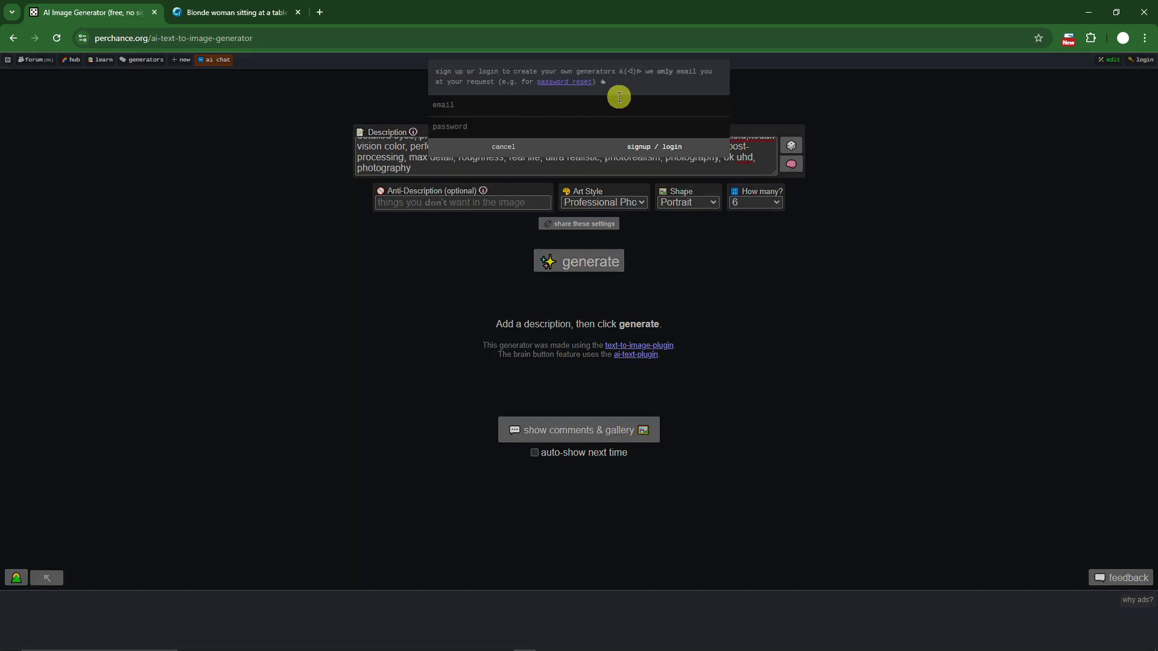
pyautogui.click(828, 99)
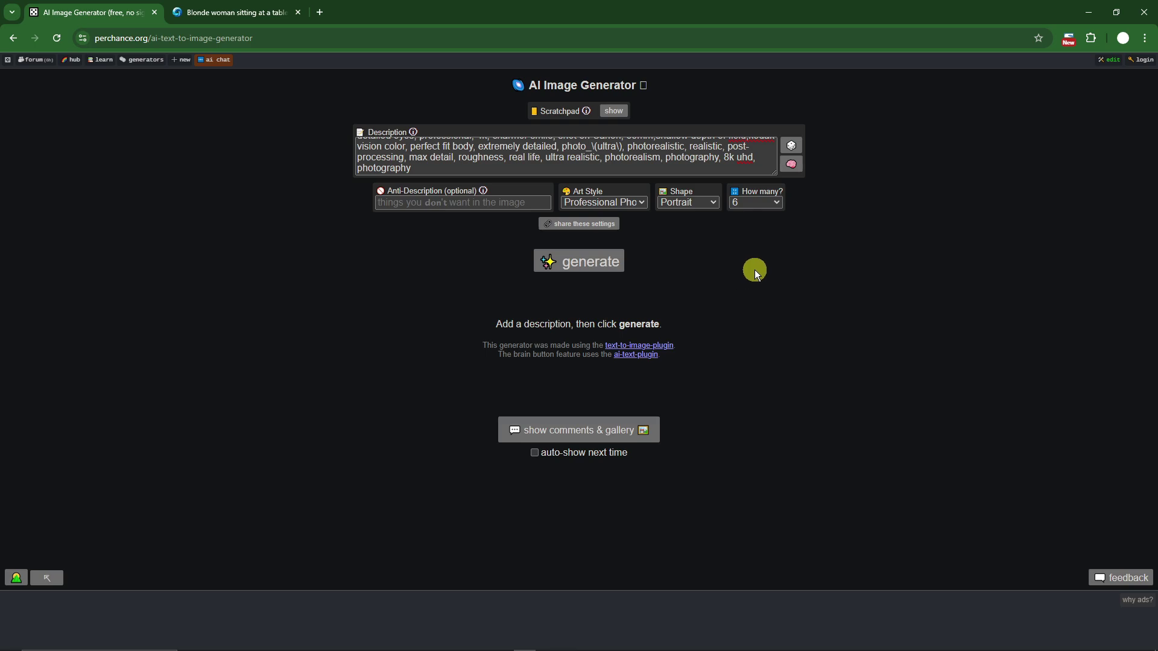
# Step: Clear the existing photorealistic description text
pyautogui.scroll(5, 460, 160)
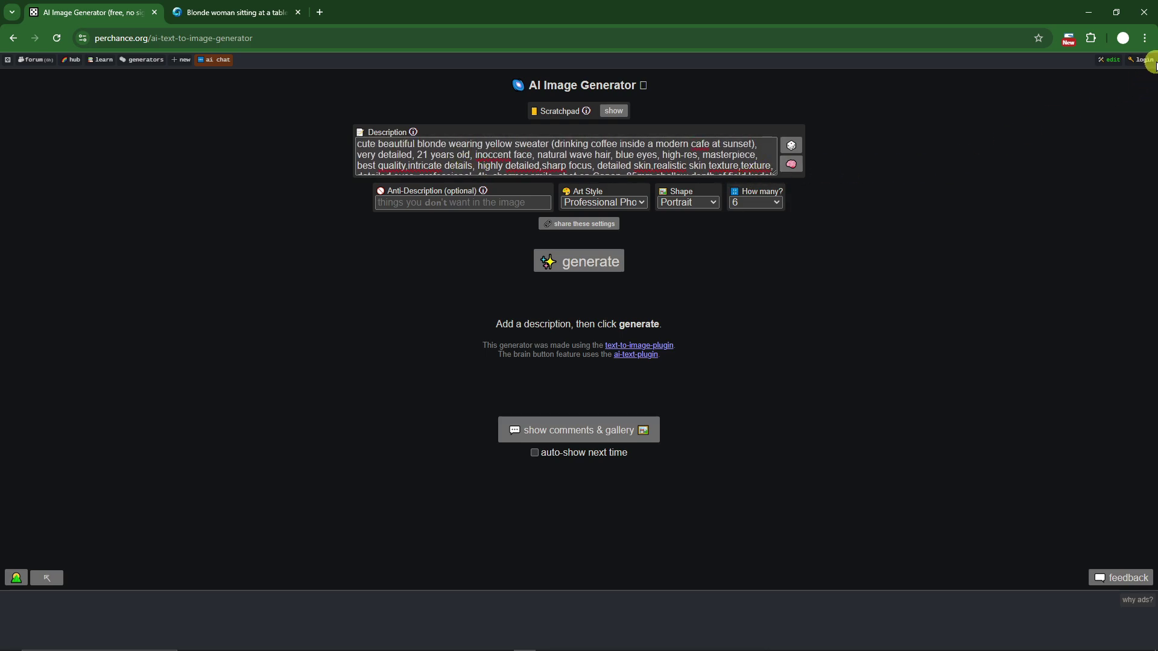
pyautogui.click(570, 152)
pyautogui.hotkey('ctrl', 'a')
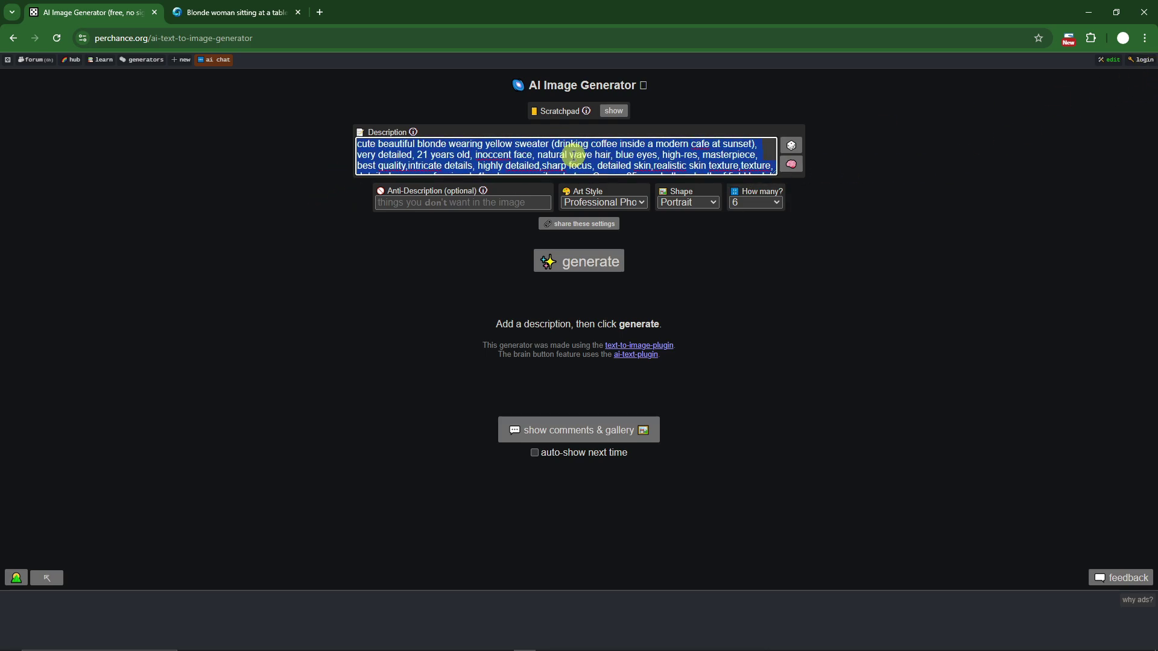
pyautogui.press('BackSpace')
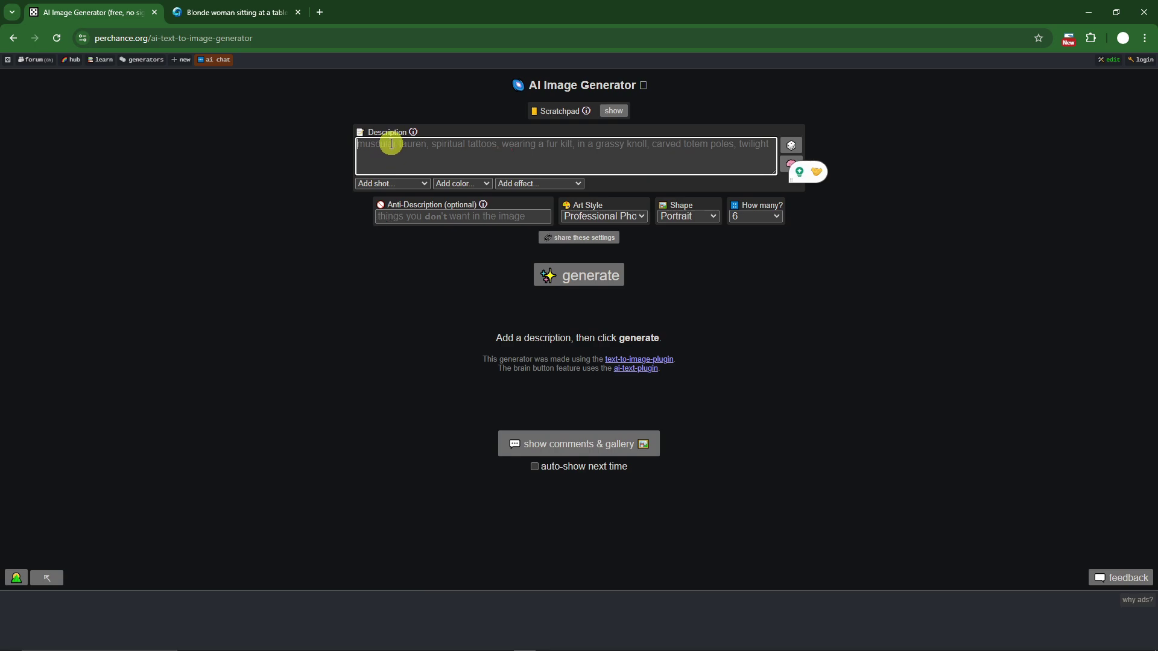
# Step: Roll three random example prompts, then open and cancel the AI keyword prompt helper
pyautogui.click(791, 146)
pyautogui.click(791, 146)
pyautogui.click(792, 146)
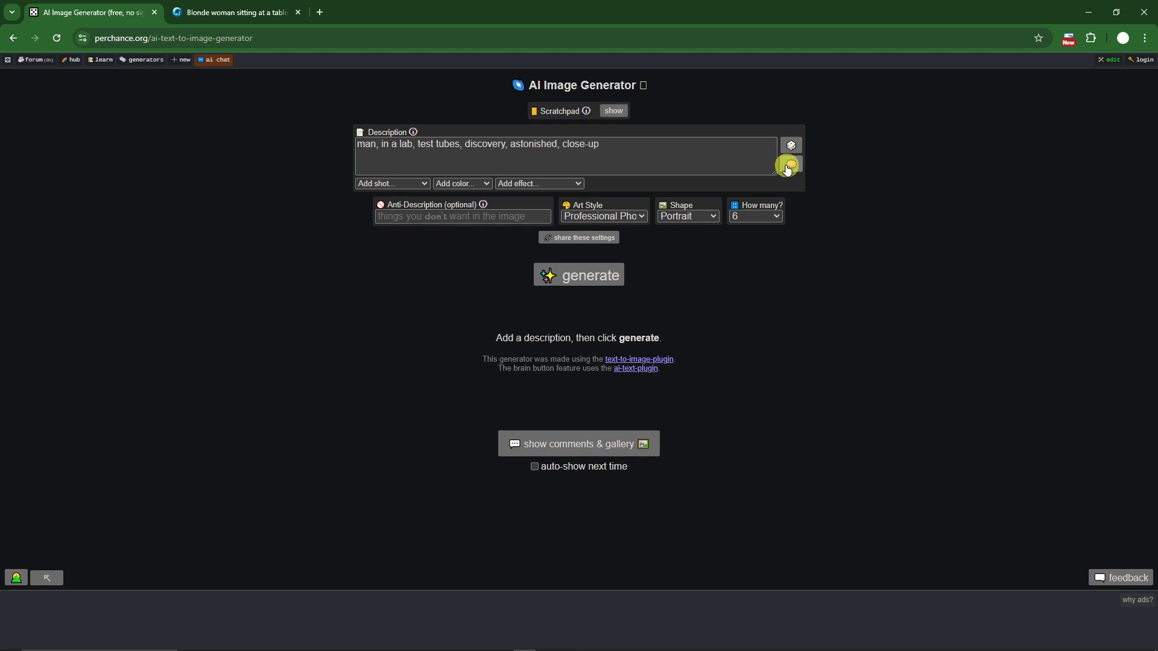
pyautogui.click(789, 165)
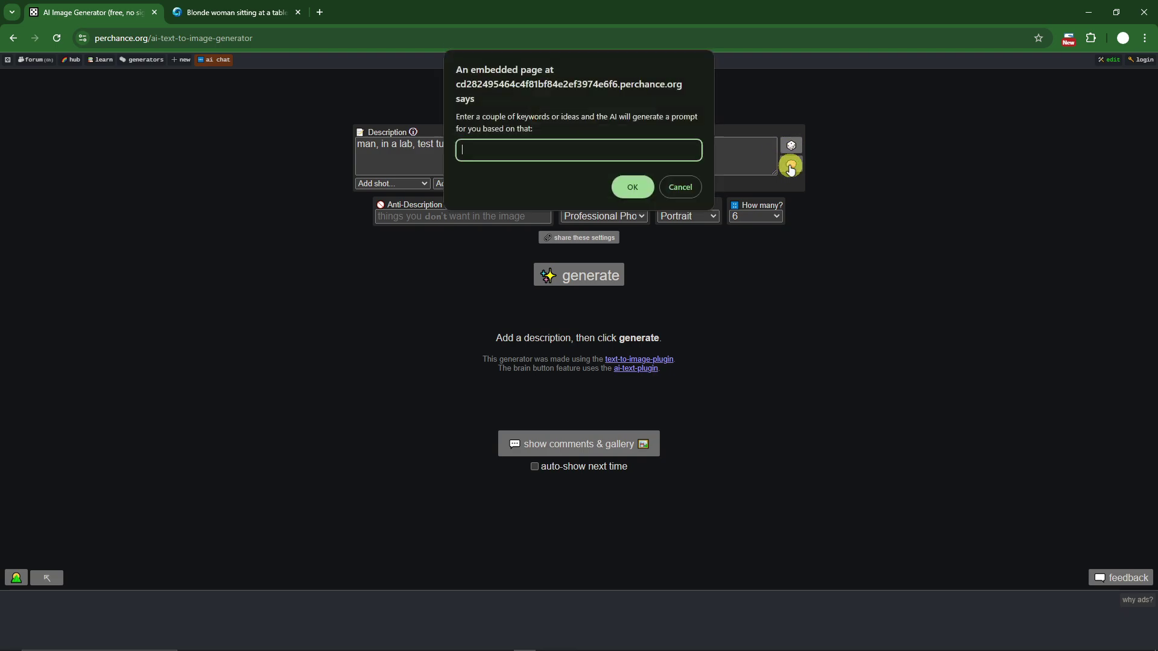
pyautogui.click(680, 184)
# Step: Delete the random example prompt so the description is empty
pyautogui.click(535, 155)
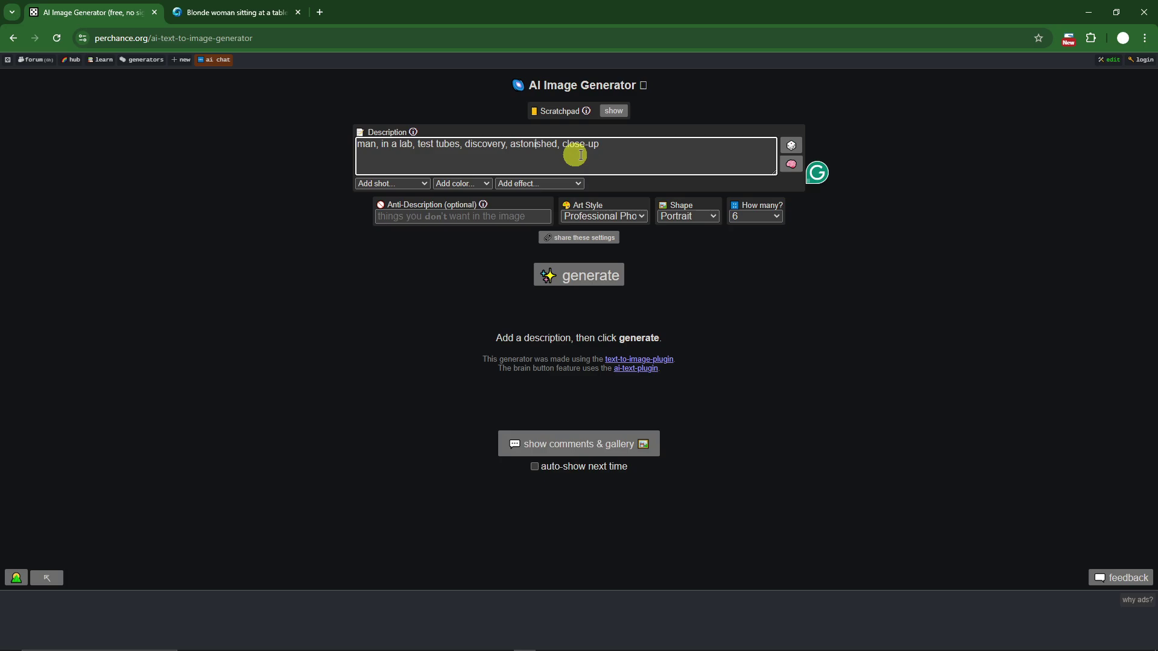
pyautogui.moveTo(634, 148); pyautogui.dragTo(317, 147)
pyautogui.press('BackSpace')
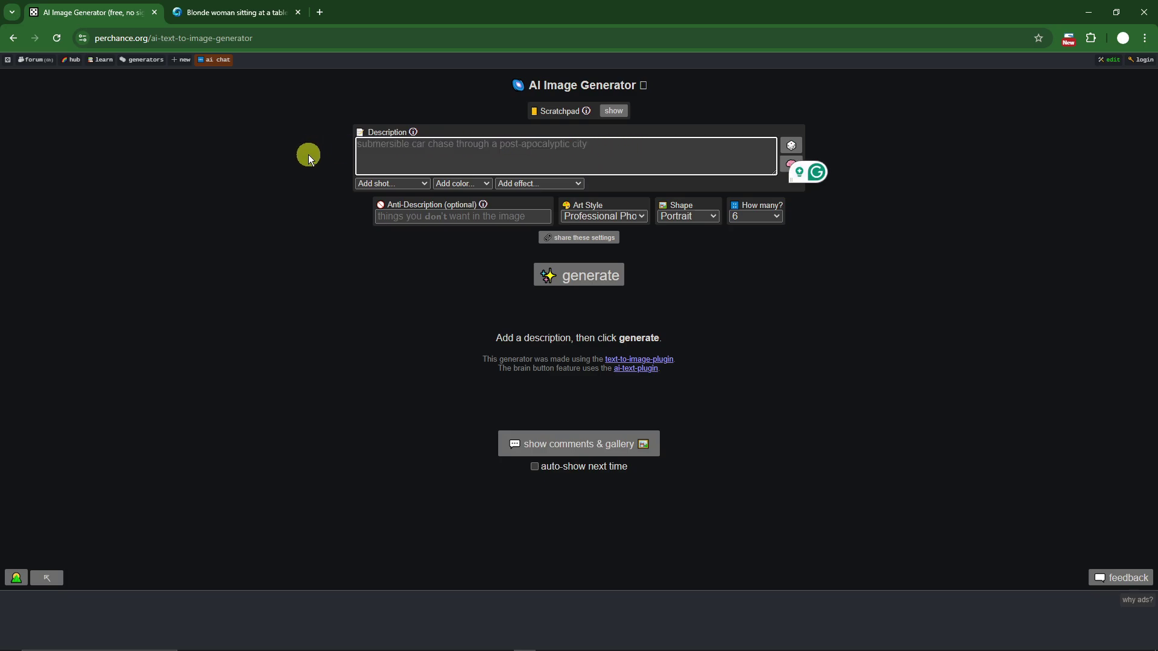
pyautogui.click(561, 445)
pyautogui.scroll(-3, 423, 404)
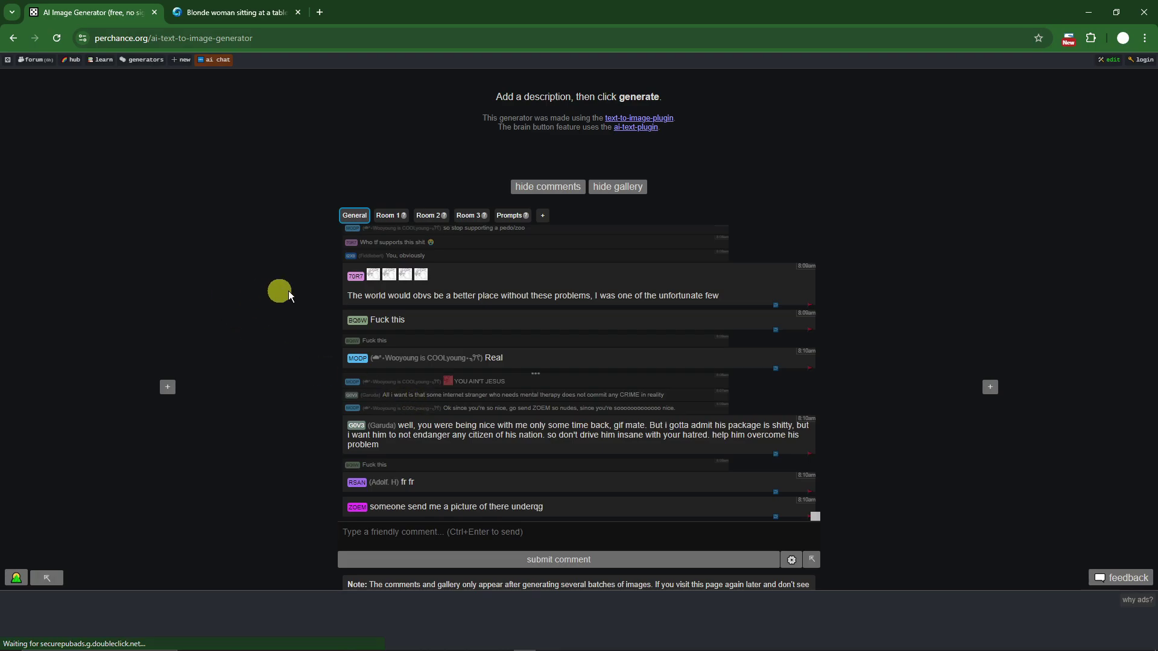
pyautogui.scroll(-3, 509, 326)
pyautogui.scroll(4, 374, 357)
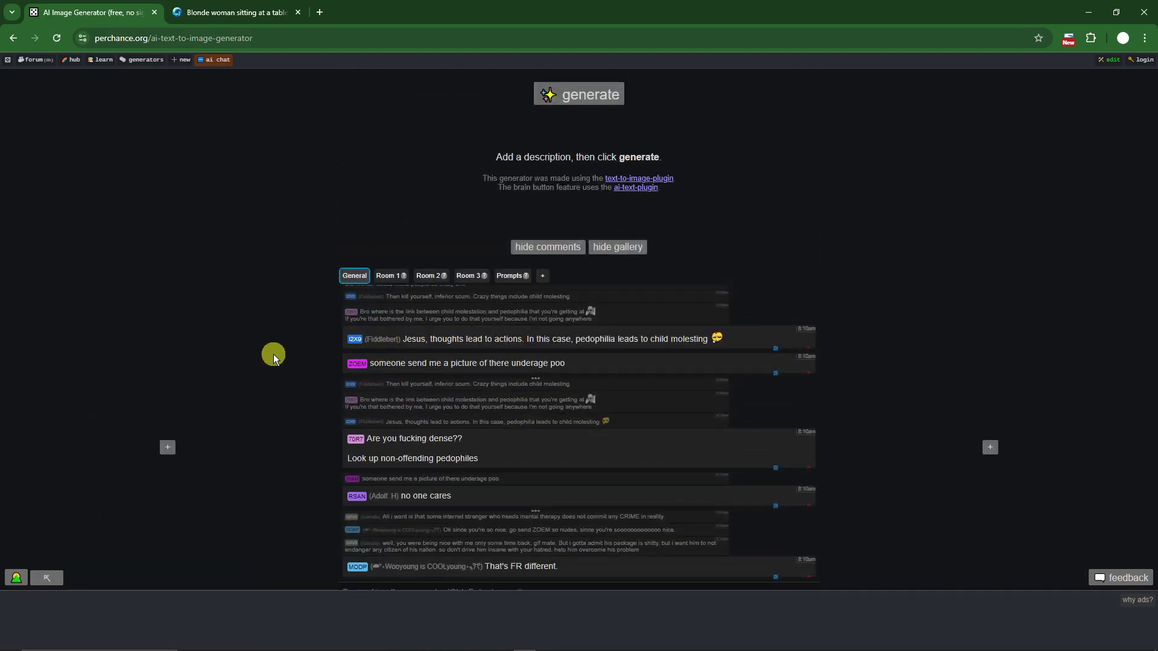
pyautogui.scroll(-9, 276, 354)
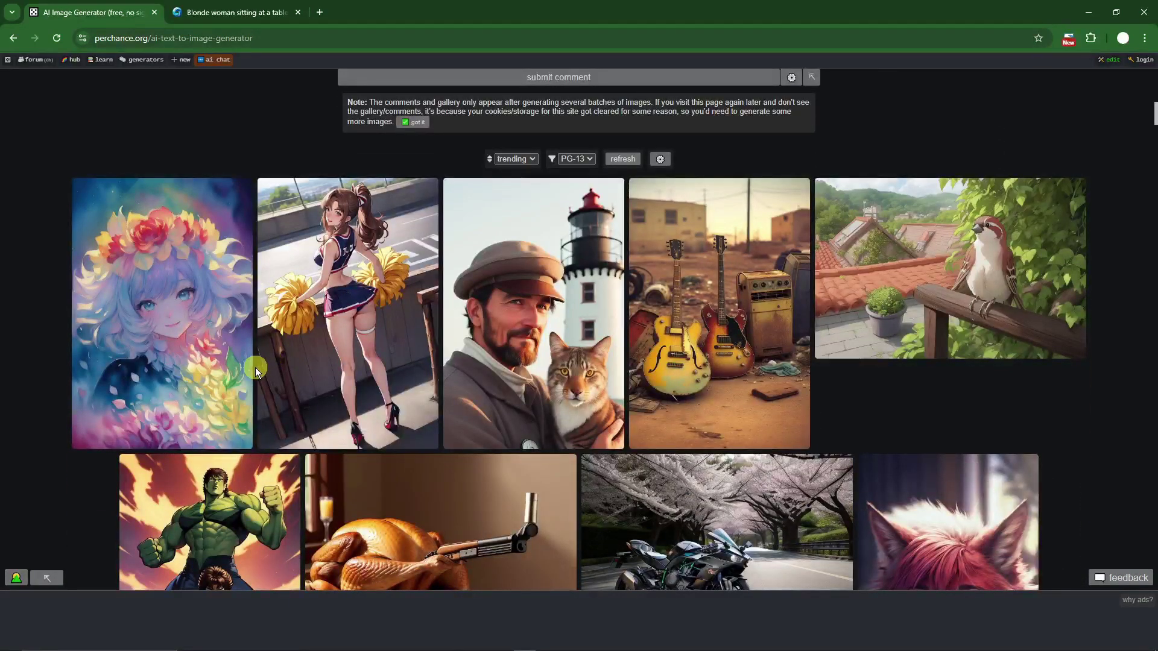
pyautogui.scroll(-3, 346, 277)
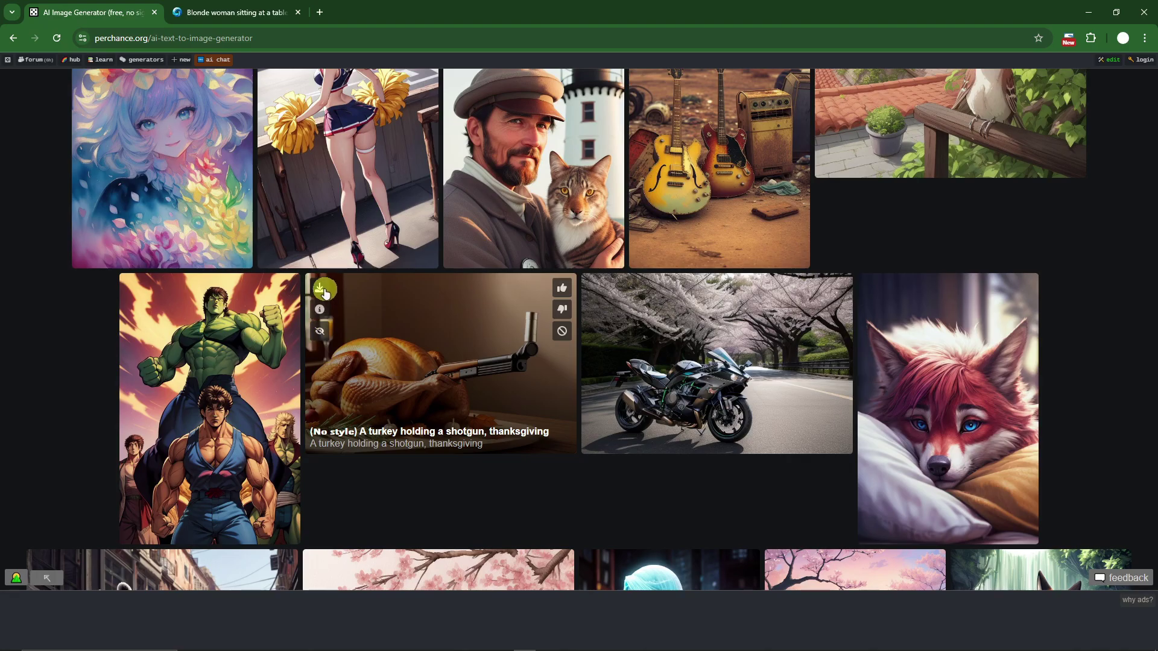
pyautogui.scroll(-3, 638, 362)
pyautogui.scroll(4, 585, 416)
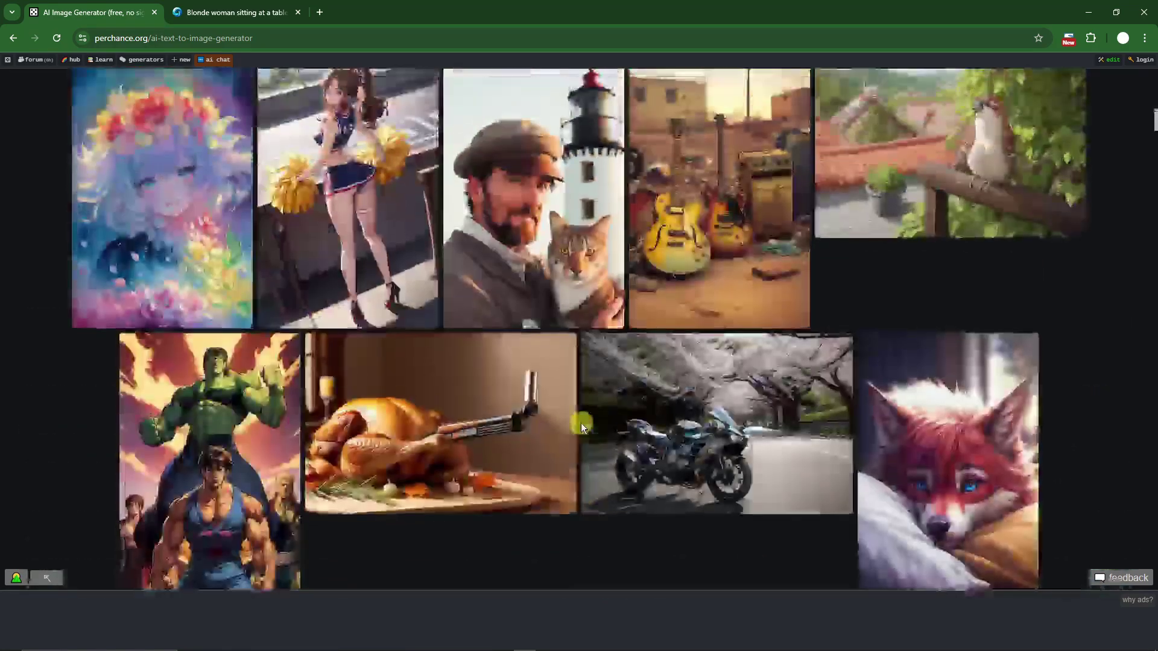
pyautogui.scroll(4, 581, 422)
pyautogui.scroll(-4, 592, 437)
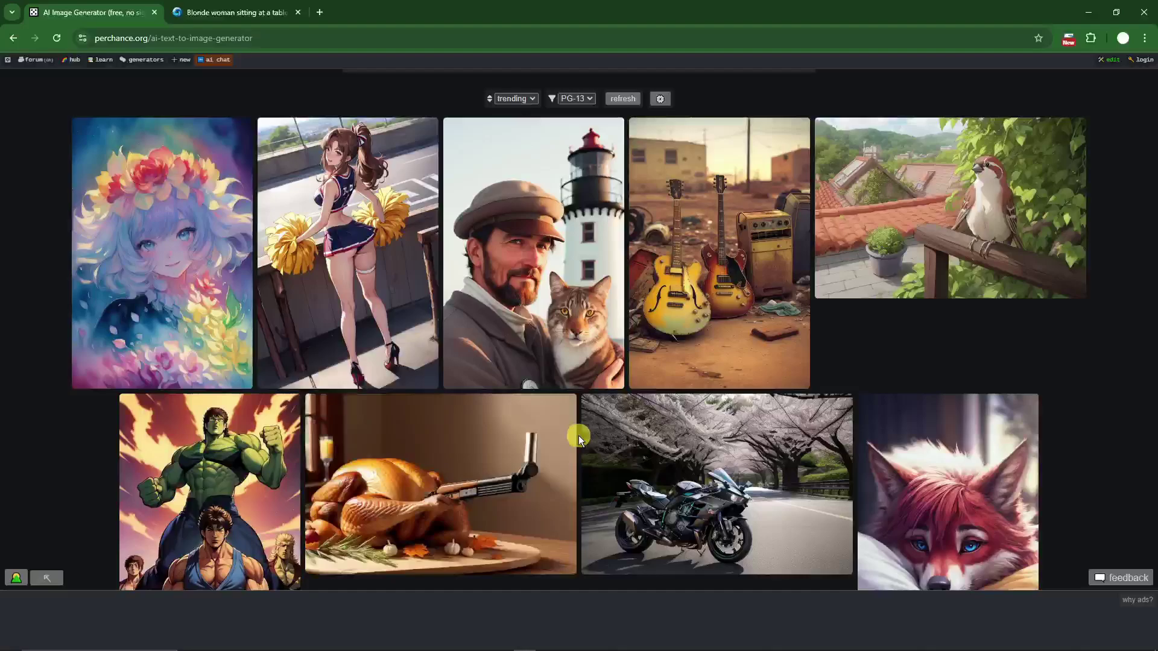
pyautogui.scroll(10, 329, 394)
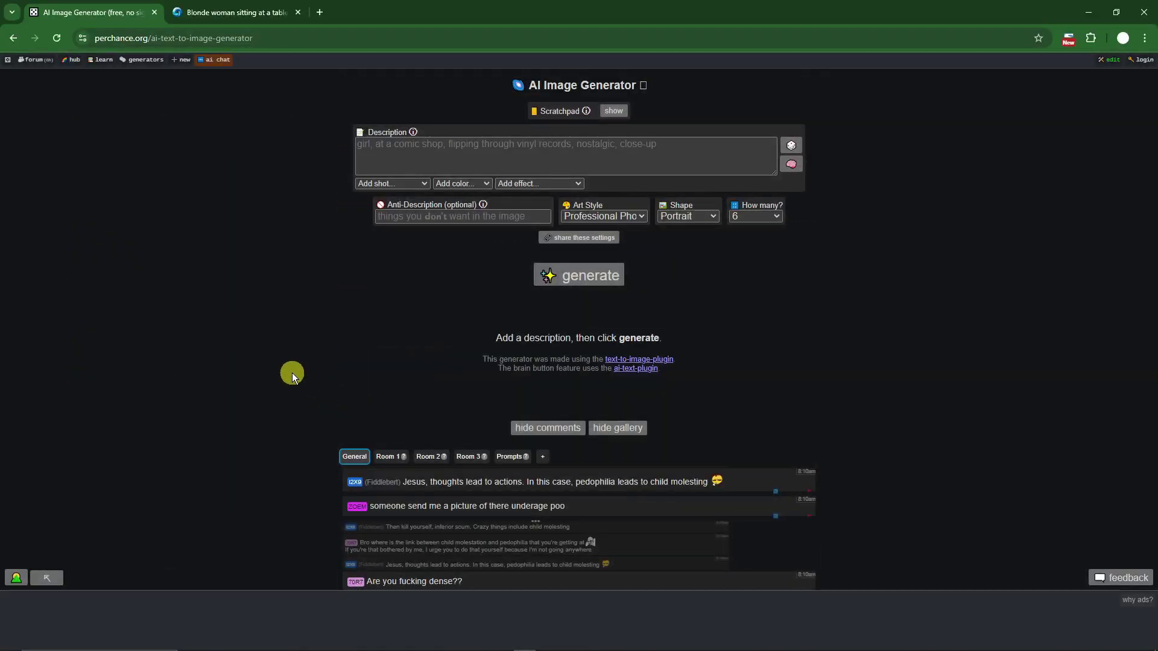
pyautogui.click(603, 428)
pyautogui.click(546, 427)
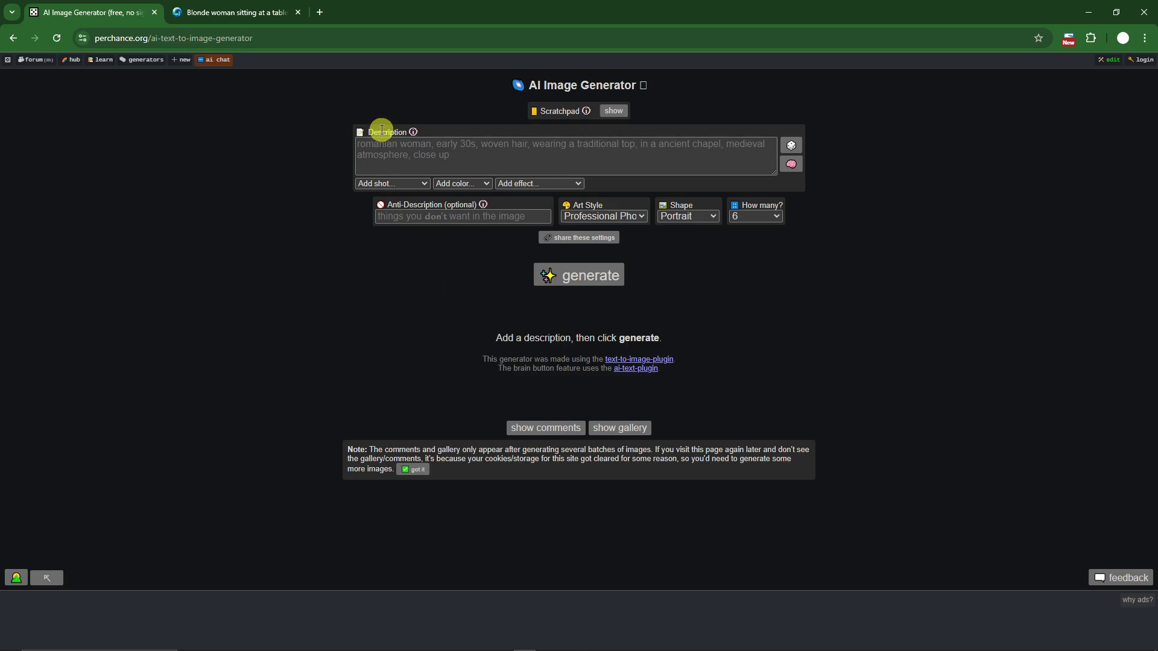
pyautogui.click(400, 146)
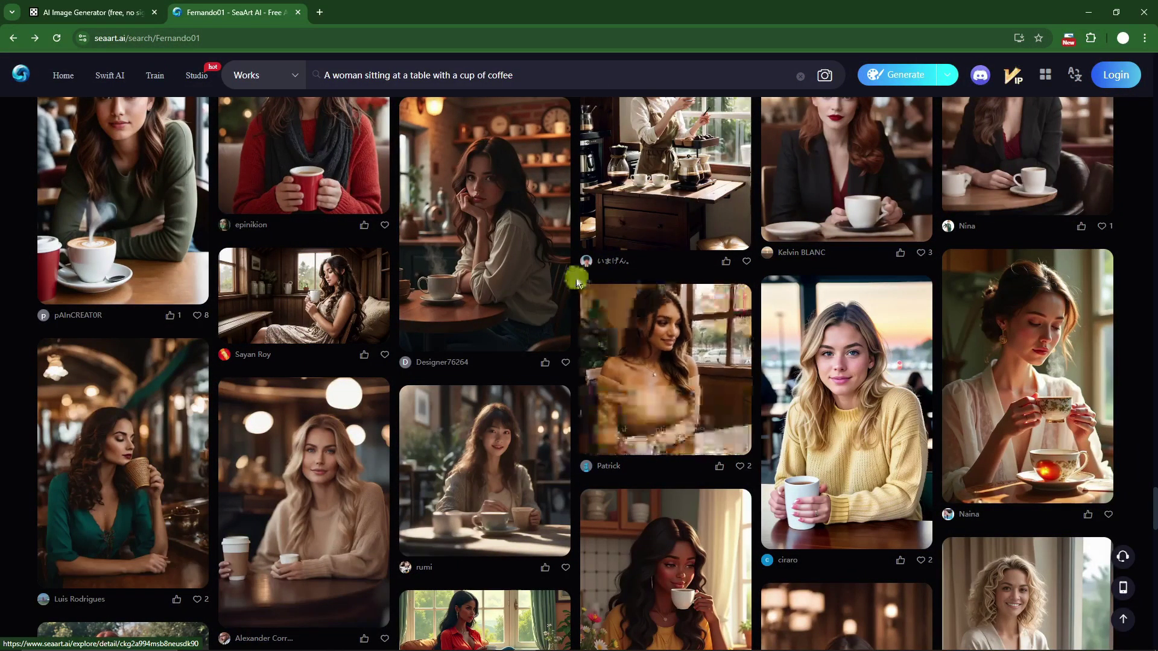
# Step: Open the SeaArt detail page for the blonde yellow-sweater woman holding a white mug
pyautogui.scroll(-6, 582, 284)
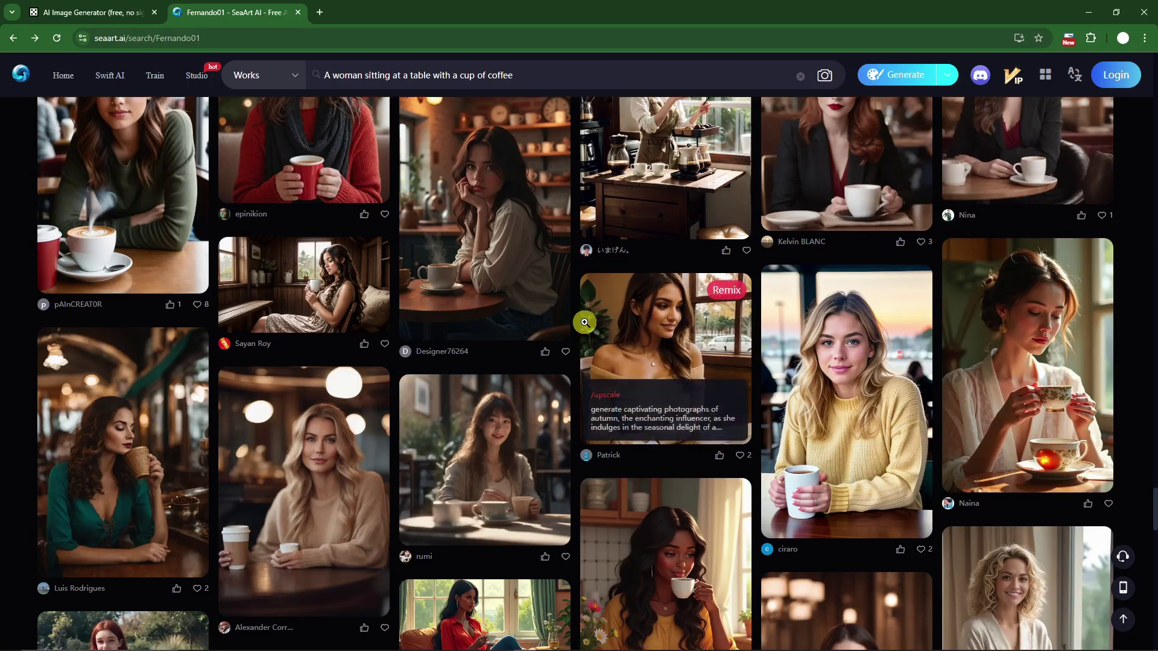
pyautogui.scroll(5, 578, 354)
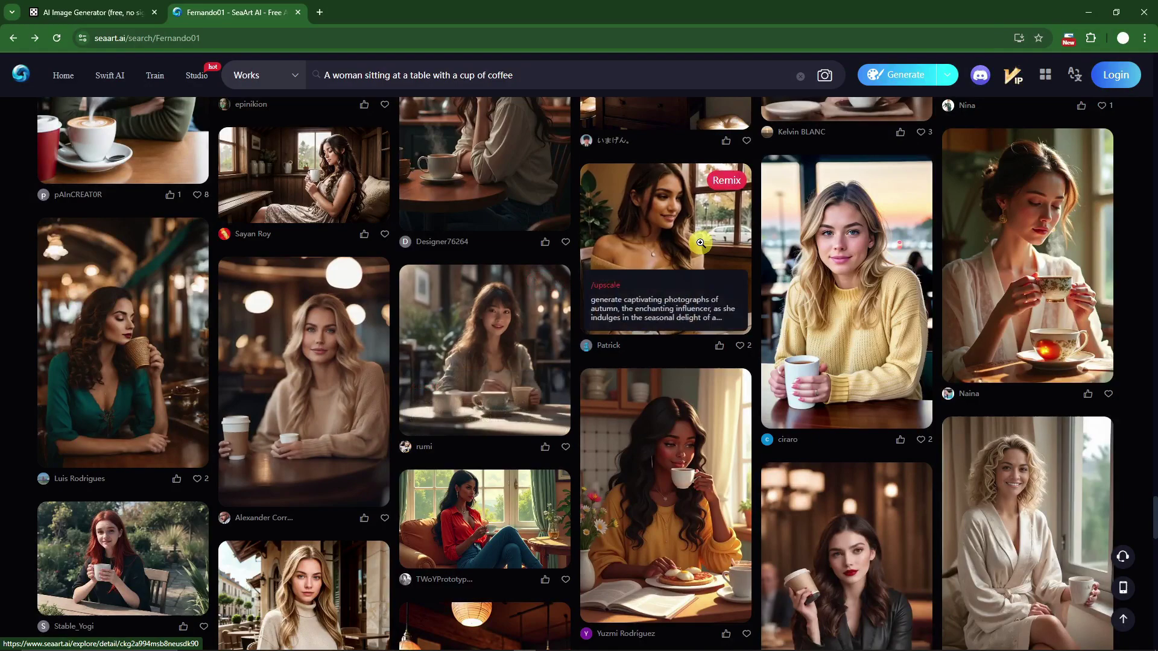
pyautogui.click(838, 245)
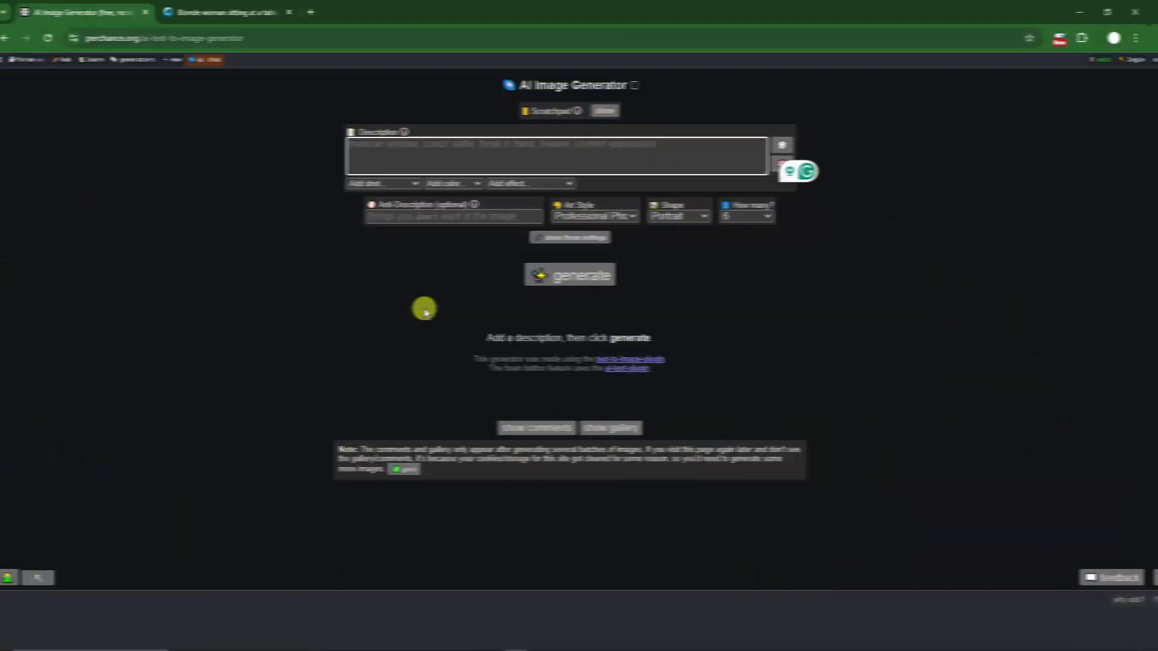
# Step: Paste the blonde yellow-sweater cafe prompt into the description and briefly try the Anime style
pyautogui.click(417, 148)
pyautogui.hotkey('ctrl', 'v')
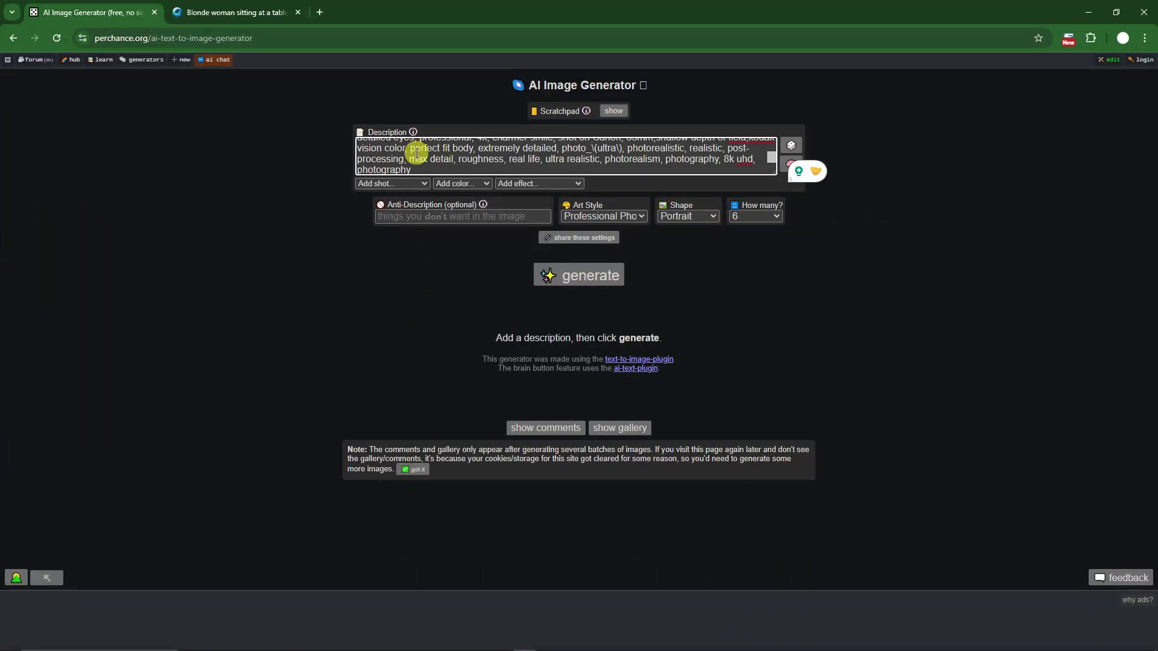
pyautogui.scroll(3, 422, 155)
pyautogui.click(424, 183)
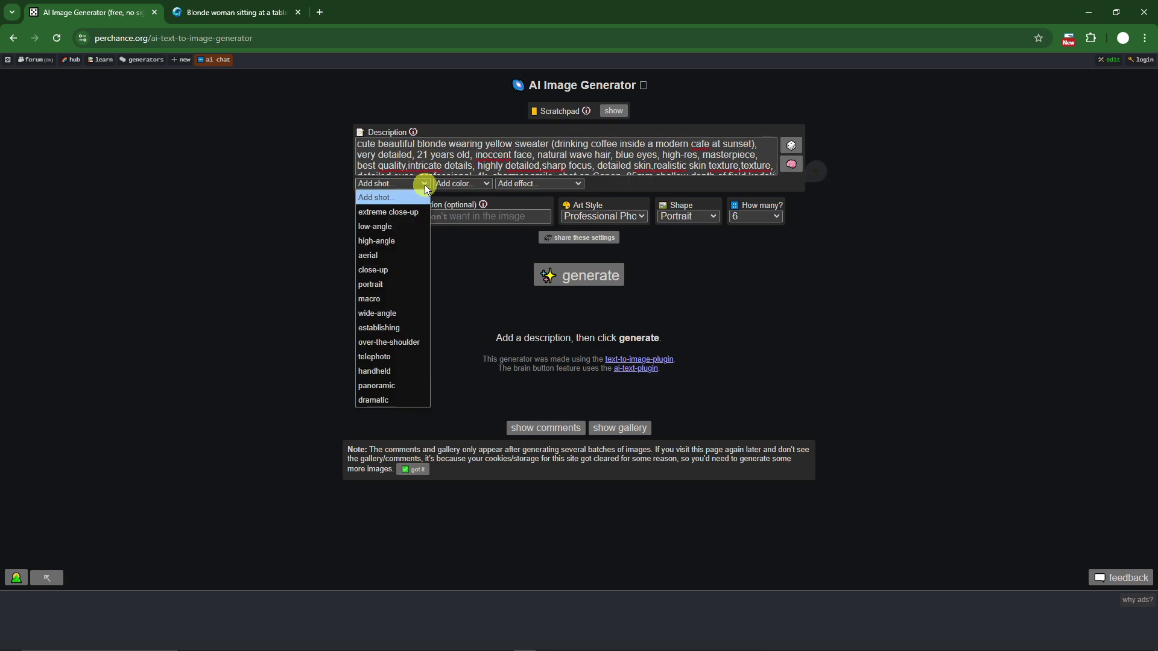
pyautogui.click(425, 184)
pyautogui.click(468, 183)
pyautogui.click(429, 182)
pyautogui.click(403, 183)
pyautogui.click(468, 183)
pyautogui.click(642, 216)
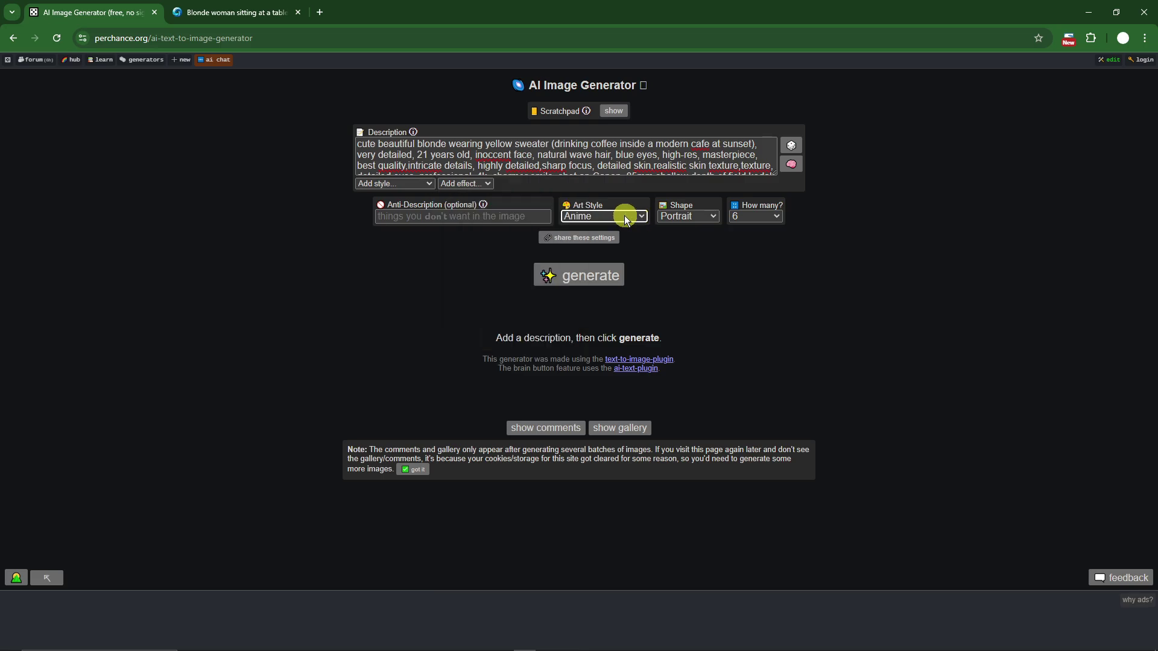
# Step: Browse the art style list and try Disney Sketch
pyautogui.click(615, 209)
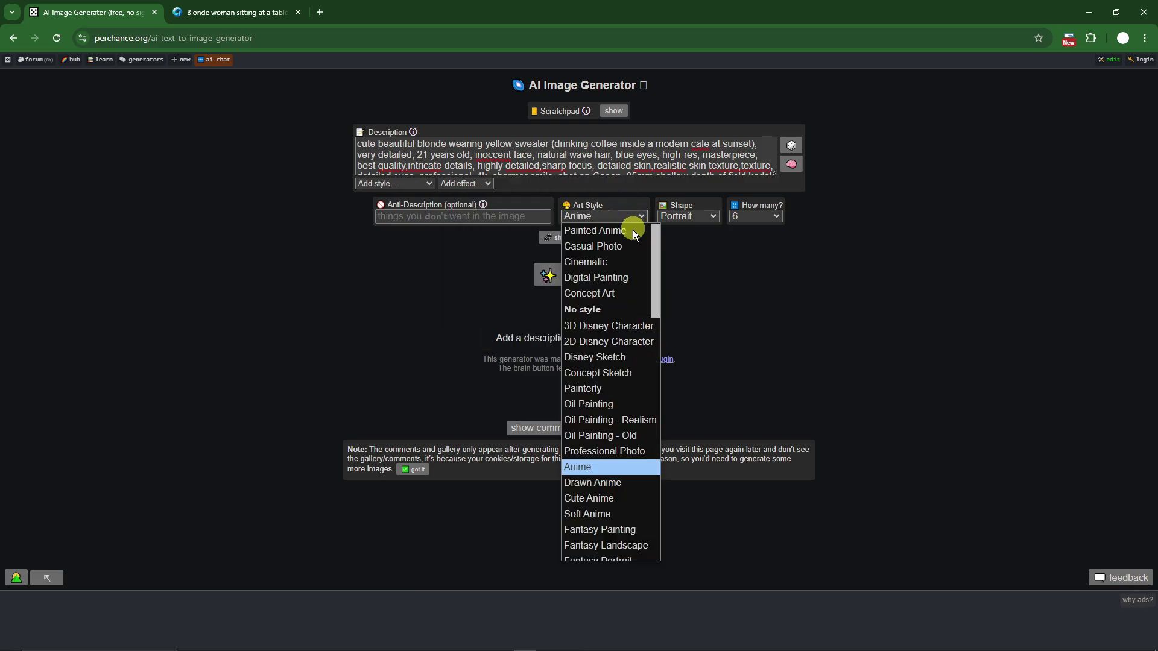
pyautogui.scroll(-10, 617, 290)
pyautogui.scroll(8, 621, 337)
pyautogui.scroll(6, 620, 361)
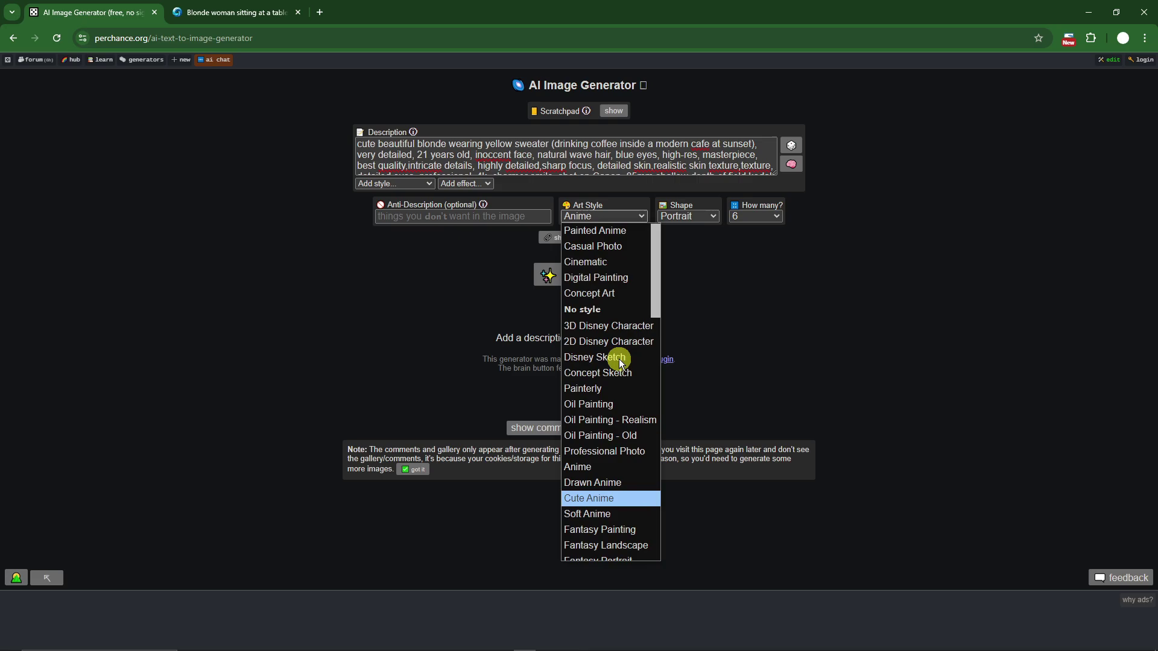
pyautogui.scroll(-15, 614, 259)
pyautogui.scroll(5, 624, 308)
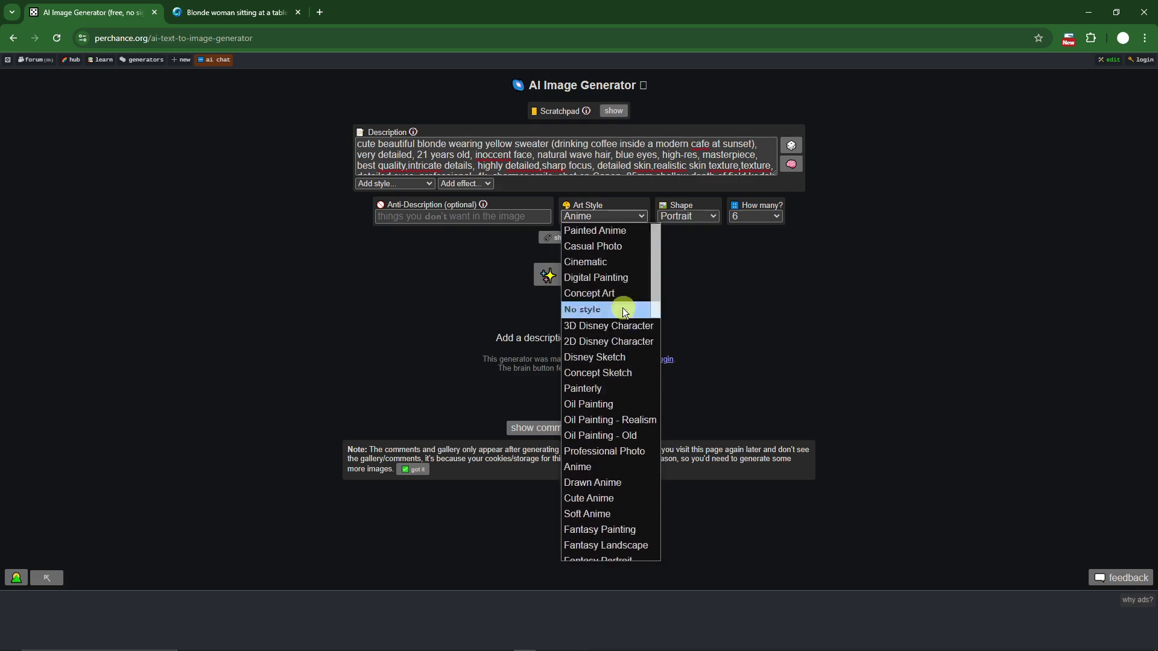
pyautogui.click(625, 357)
# Step: Try Oil Painting and Medieval, then settle on the Vintage Comic art style
pyautogui.click(583, 202)
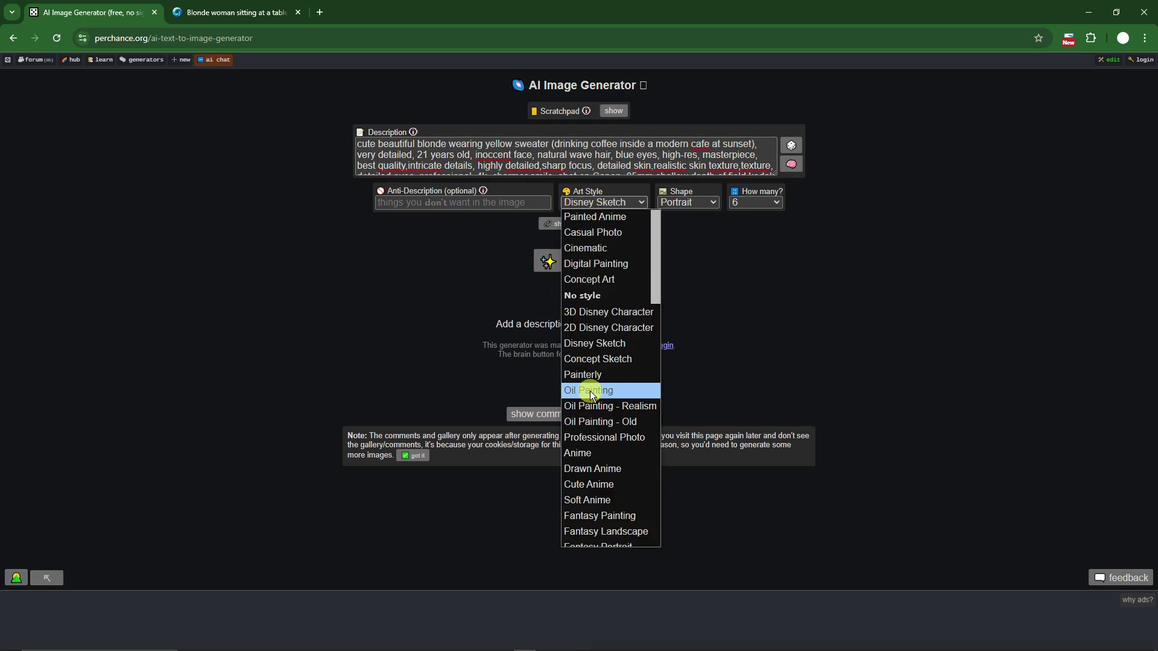
pyautogui.click(589, 389)
pyautogui.click(621, 202)
pyautogui.scroll(-5, 615, 410)
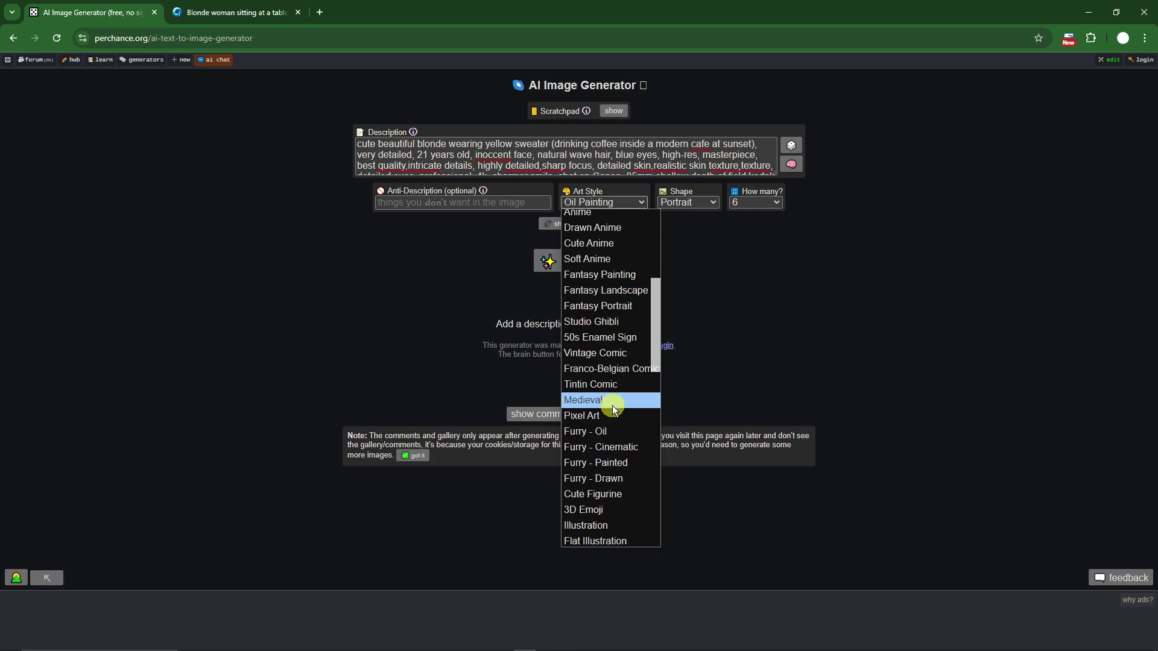
pyautogui.click(613, 403)
pyautogui.click(613, 202)
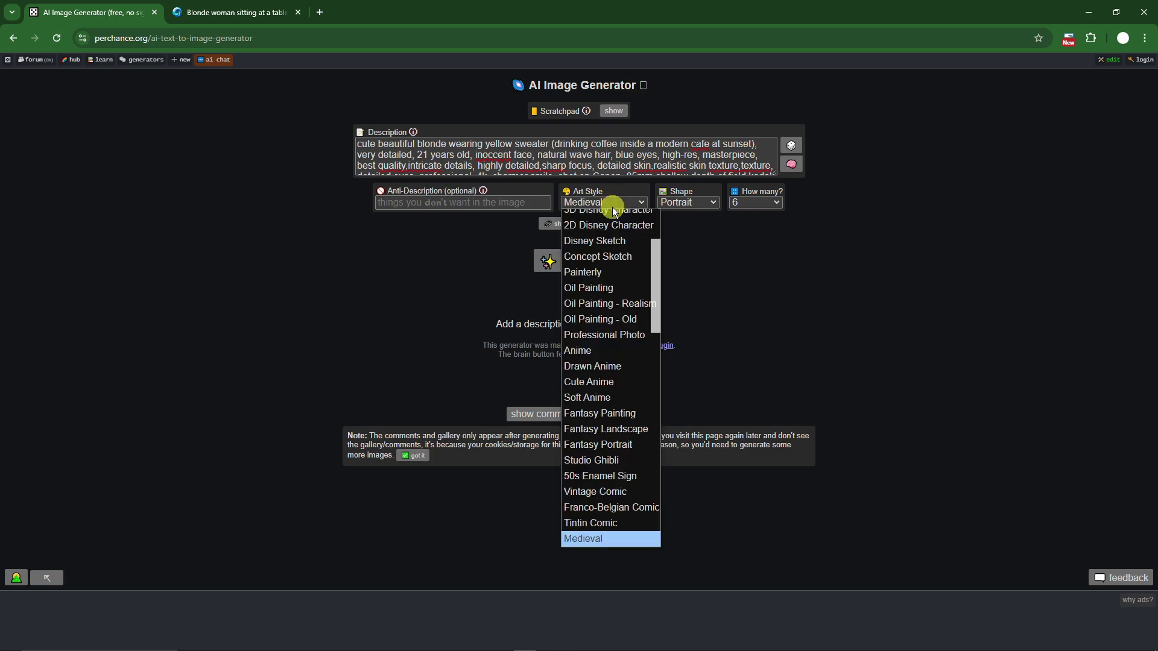
pyautogui.click(624, 499)
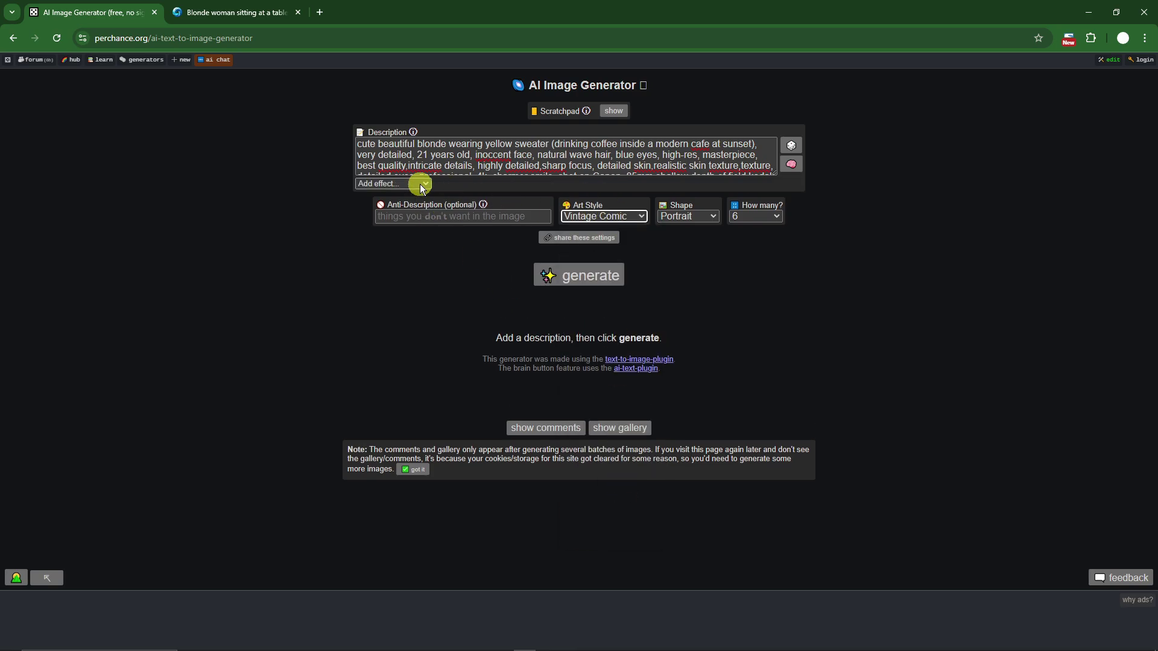
pyautogui.click(610, 216)
pyautogui.scroll(2, 606, 301)
# Step: Set the image shape to Landscape and the art style to Casual Photo
pyautogui.click(722, 258)
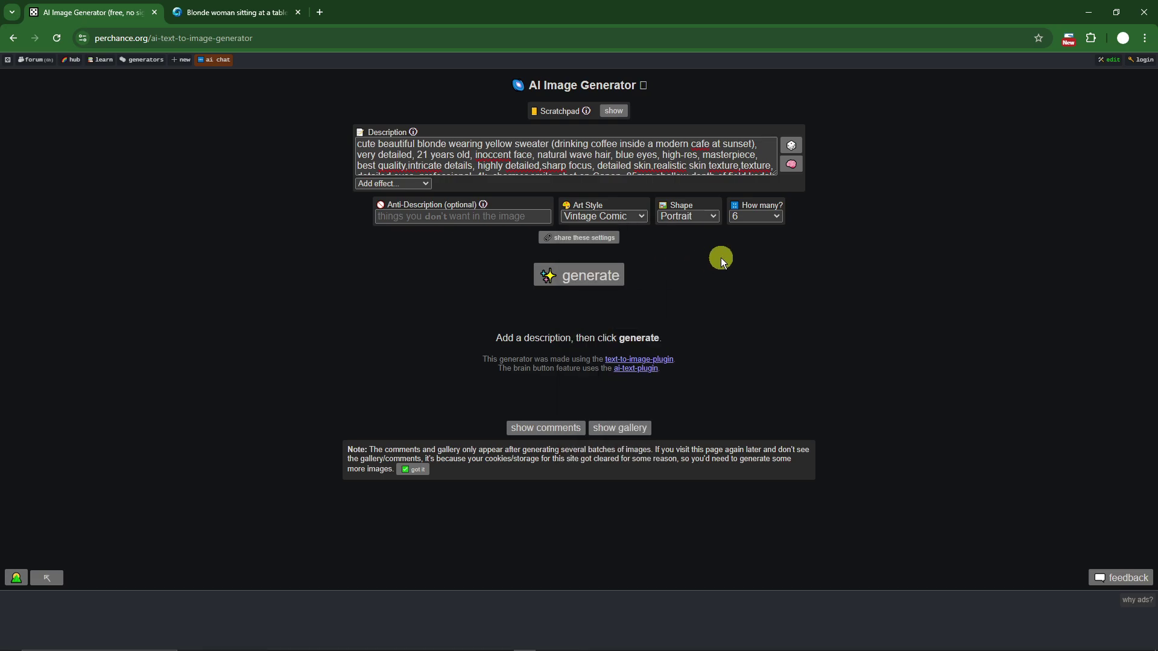
pyautogui.click(696, 216)
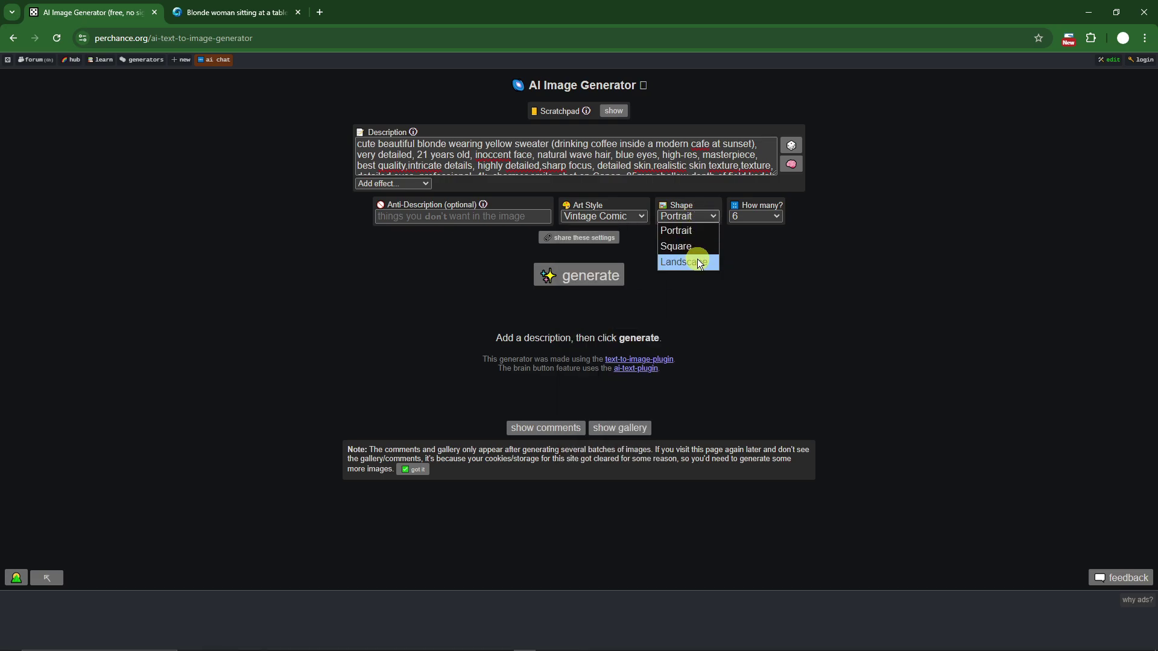
pyautogui.click(699, 262)
pyautogui.click(692, 216)
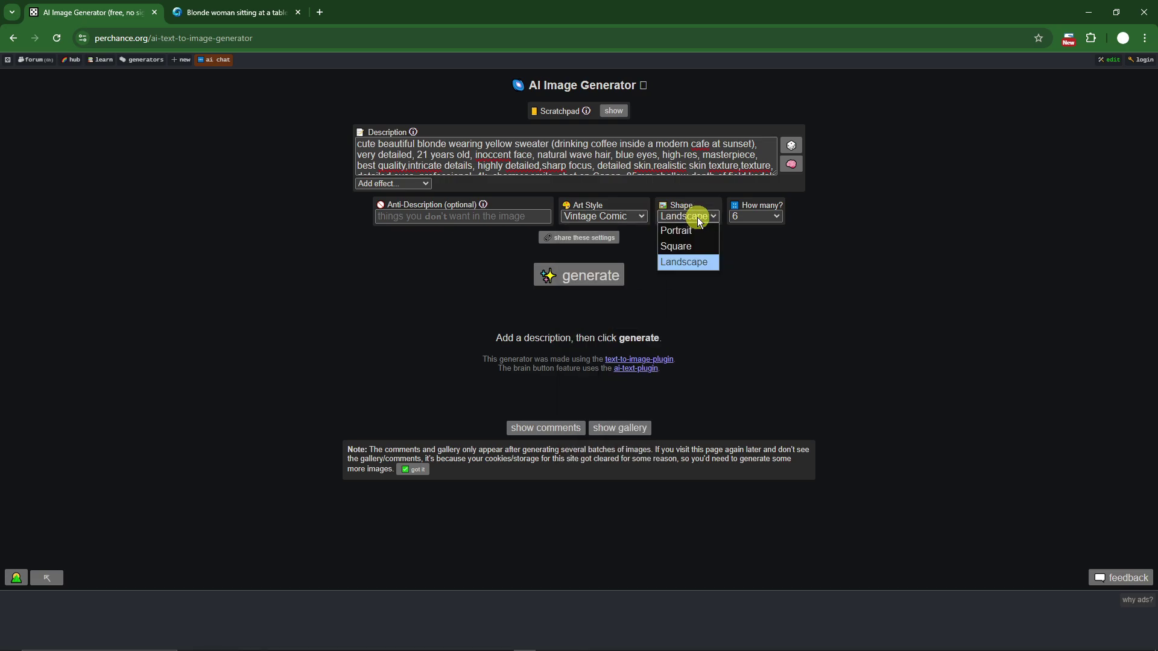
pyautogui.click(687, 264)
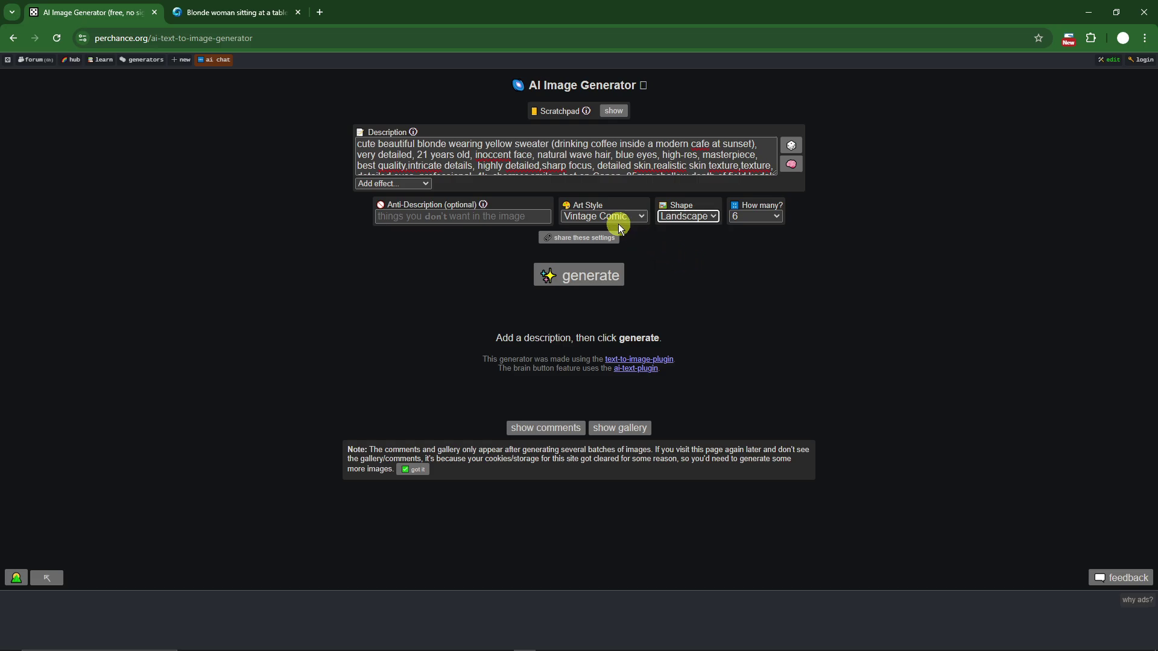
pyautogui.click(617, 217)
pyautogui.scroll(1, 621, 284)
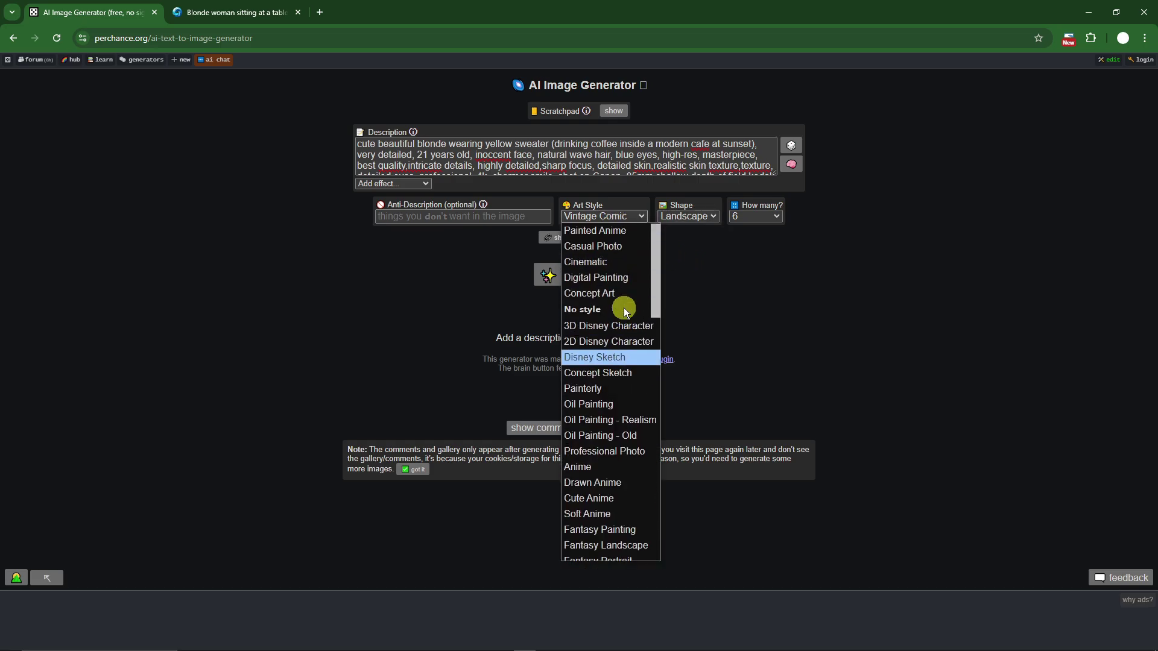
pyautogui.click(609, 247)
# Step: Add extreme close-up, cool-toned color grading and shallow depth of field to the description
pyautogui.click(414, 185)
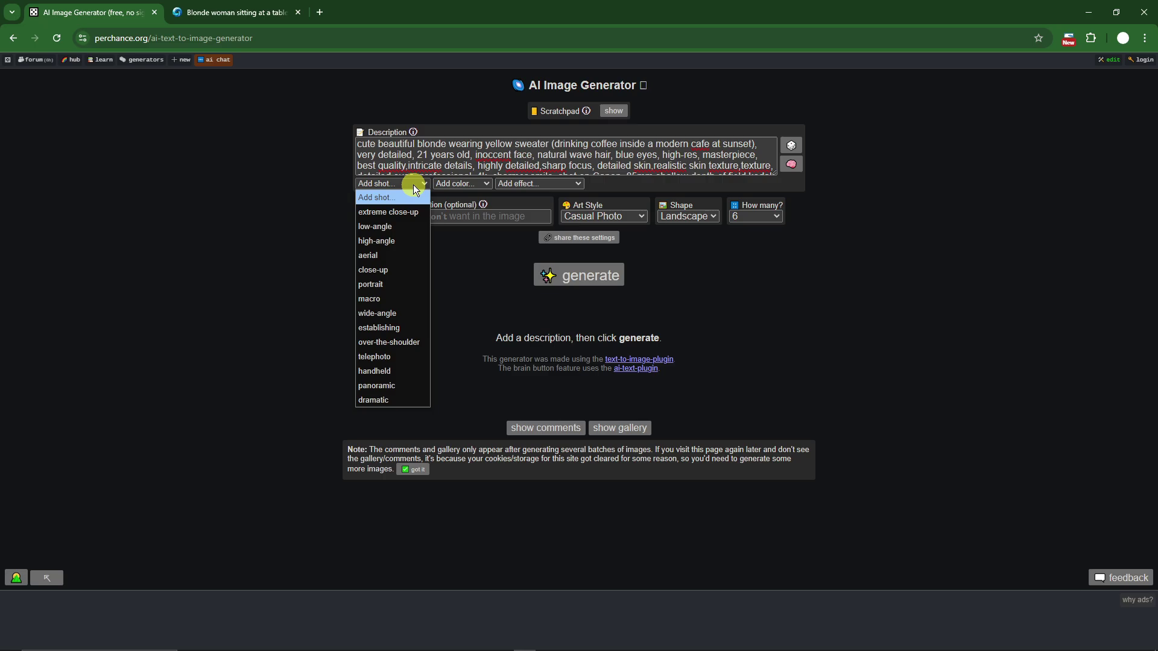
pyautogui.click(414, 184)
pyautogui.click(468, 186)
pyautogui.click(467, 184)
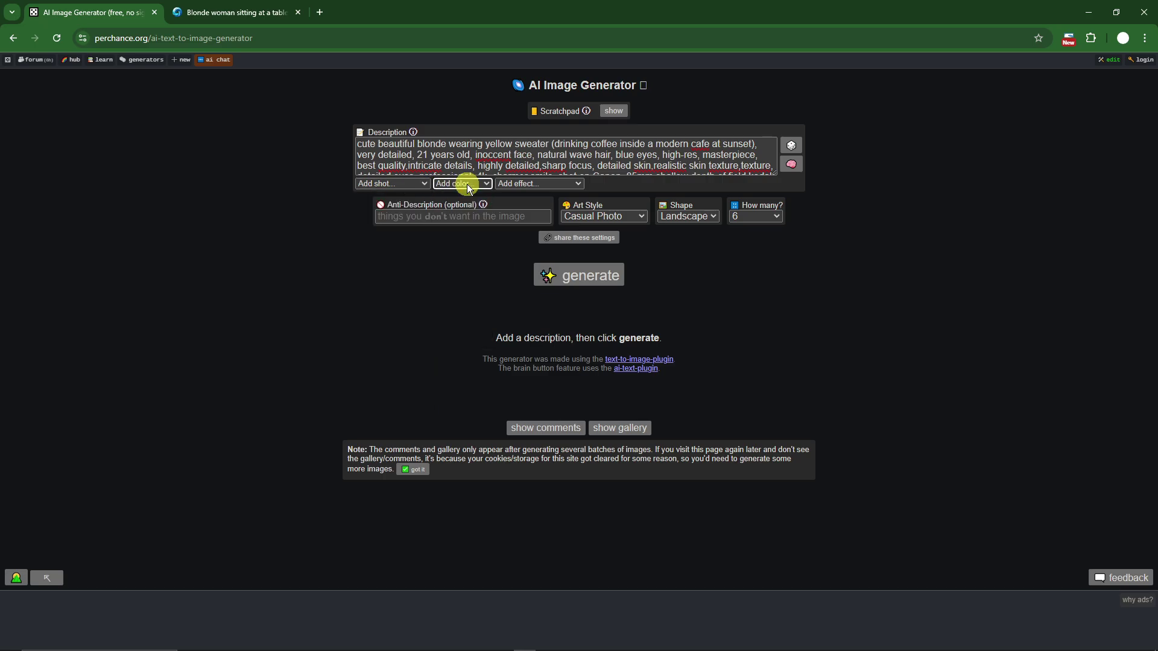
pyautogui.click(461, 186)
pyautogui.click(460, 186)
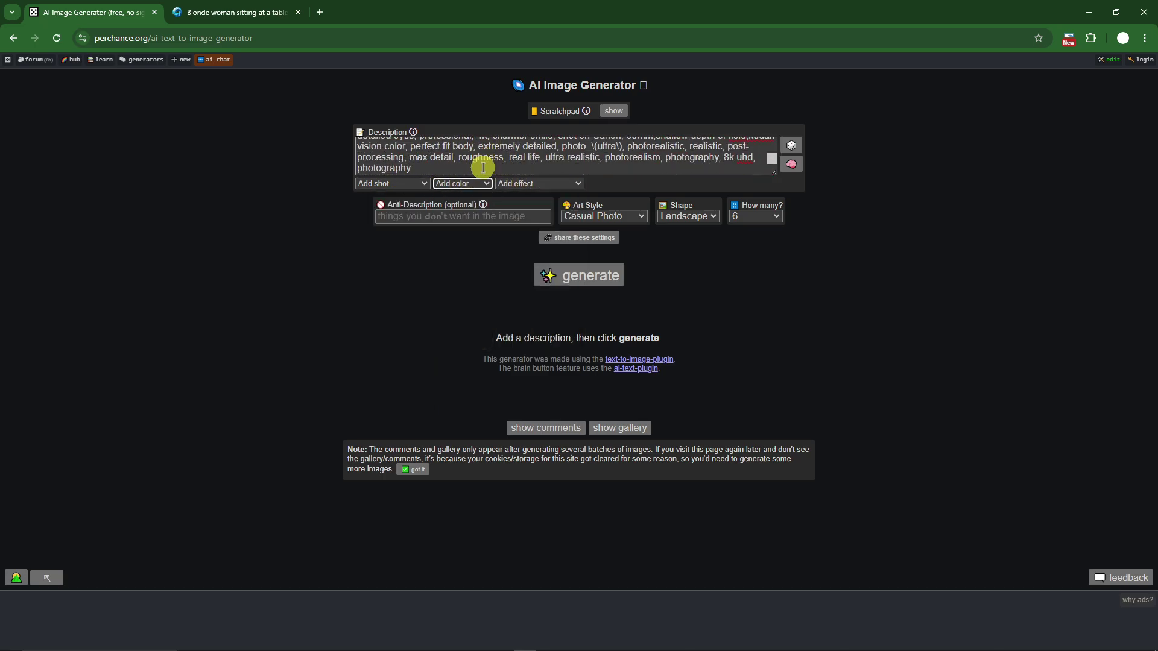
pyautogui.click(408, 182)
pyautogui.click(402, 211)
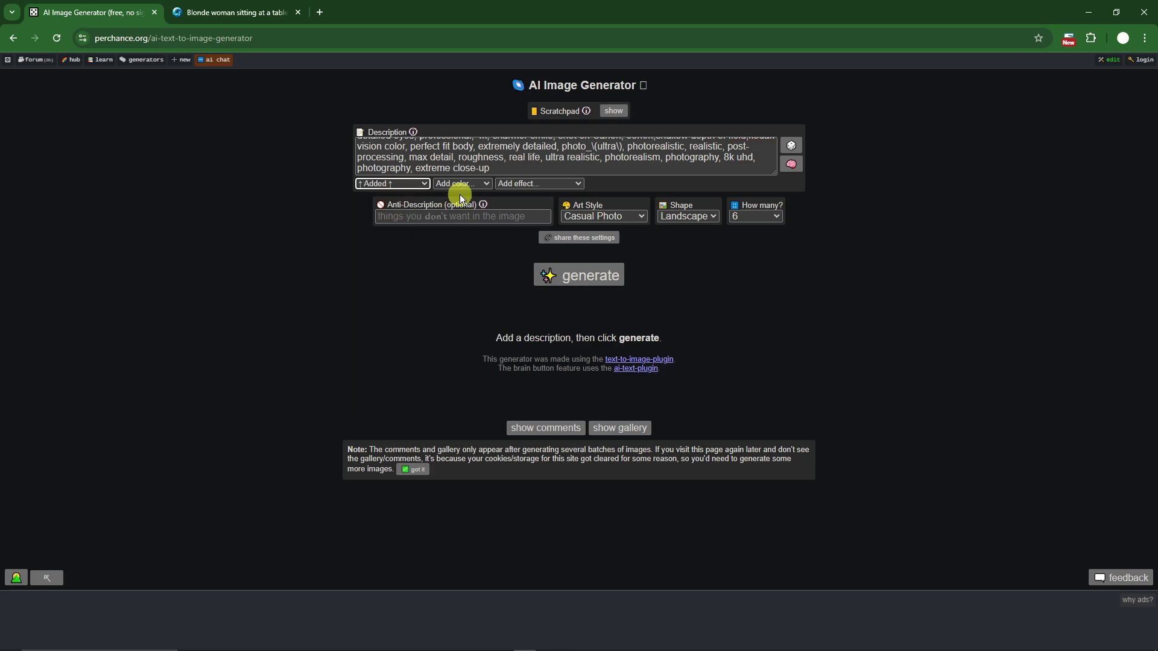
pyautogui.click(460, 185)
pyautogui.click(471, 240)
pyautogui.click(536, 186)
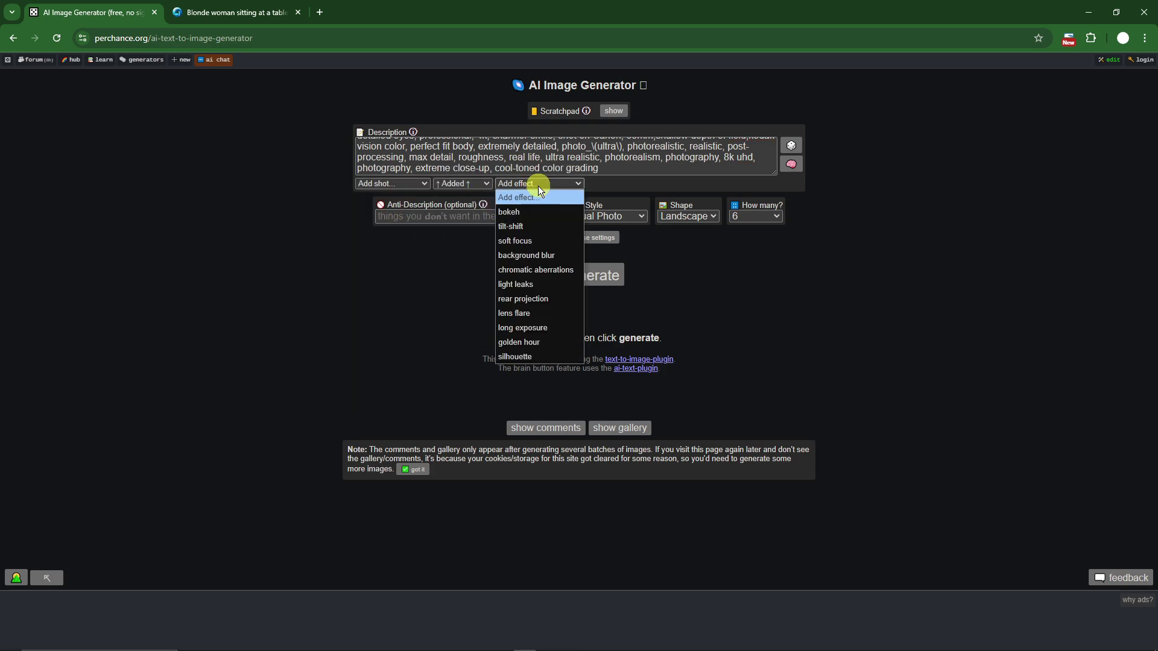
pyautogui.click(537, 250)
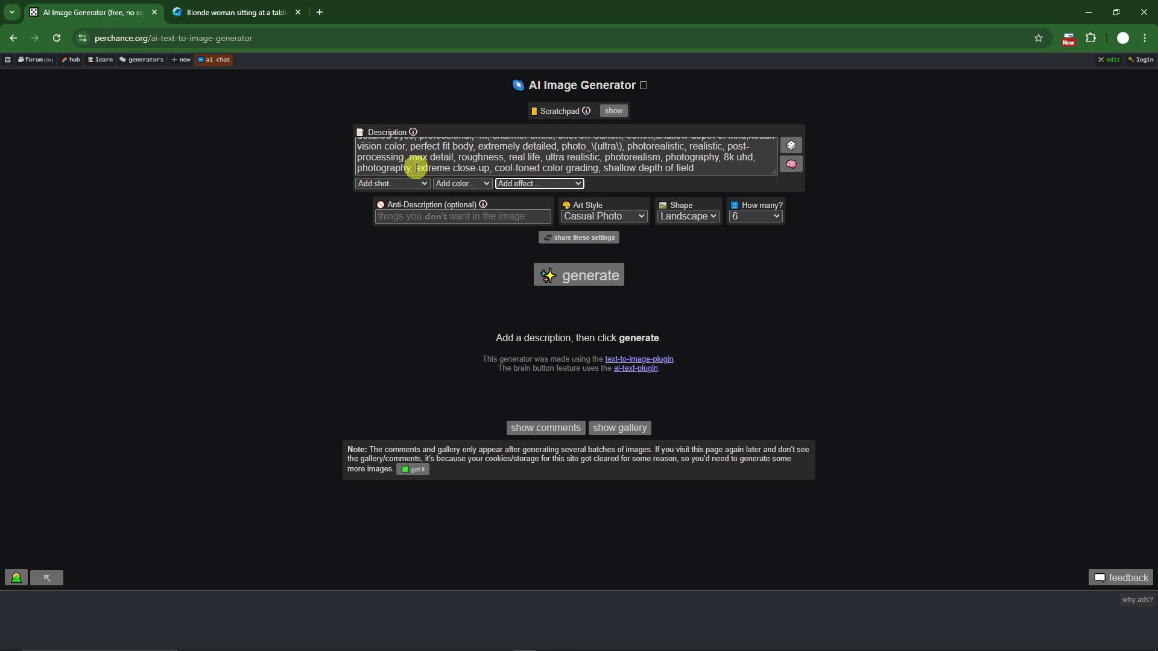
# Step: Delete the appended shot, colour and effect terms and the trailing comma
pyautogui.moveTo(416, 168); pyautogui.dragTo(705, 171)
pyautogui.press('BackSpace')
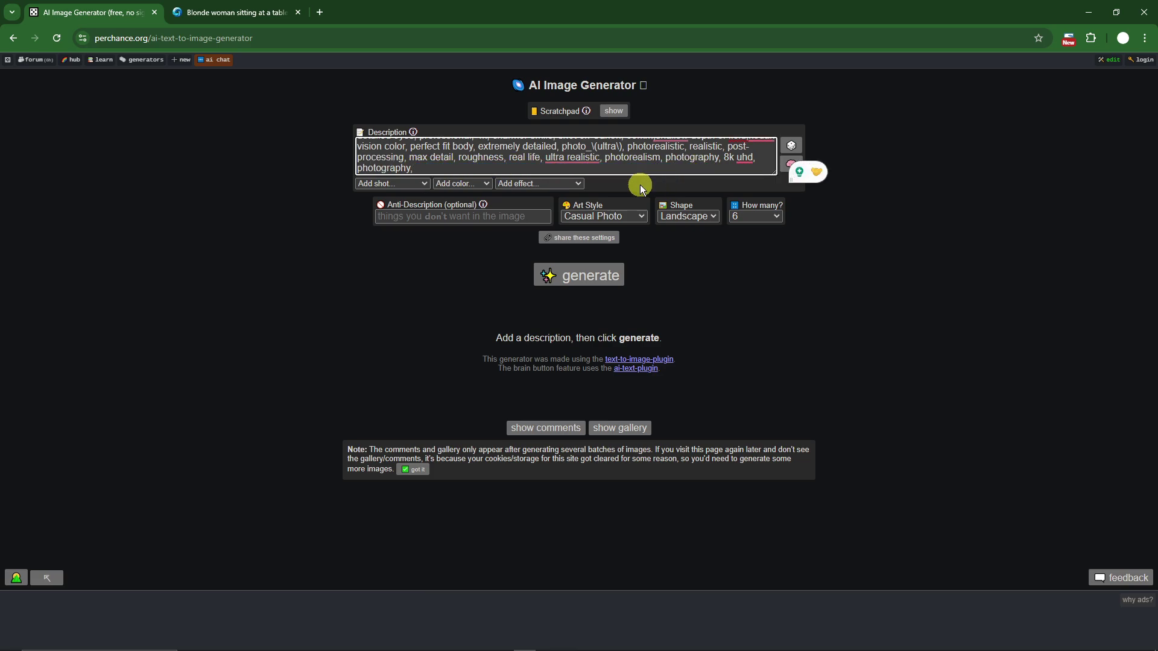
pyautogui.press('BackSpace')
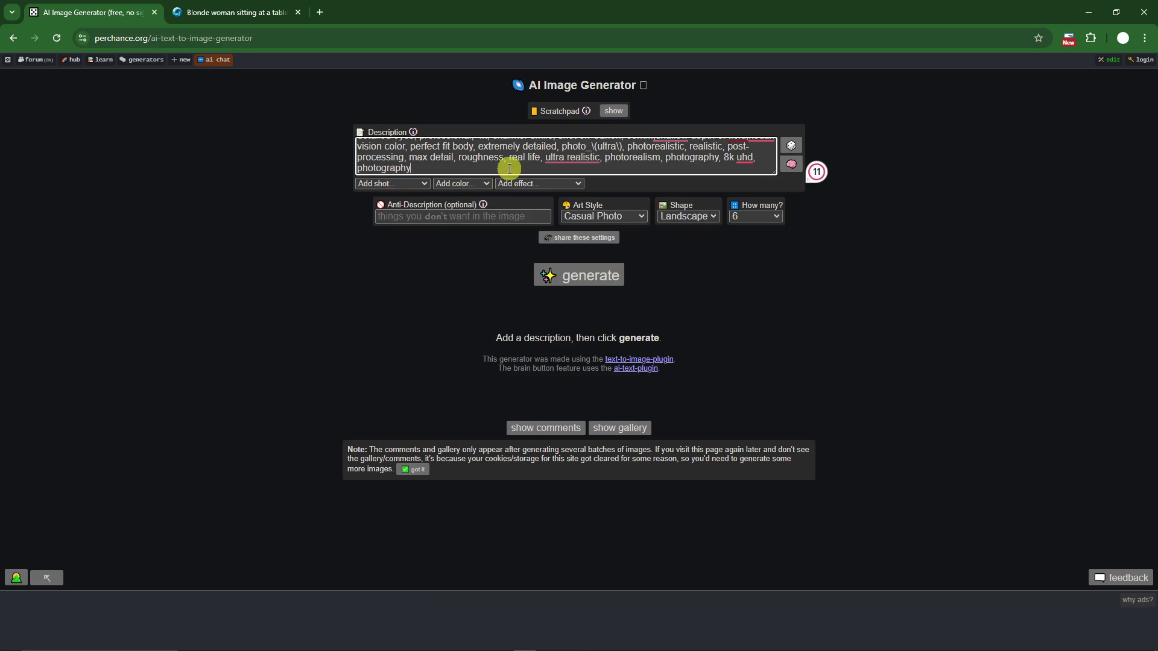
pyautogui.click(407, 184)
# Step: Review the six Casual Photo results and open 1.jpg full-size in the Photos viewer
pyautogui.press('Escape')
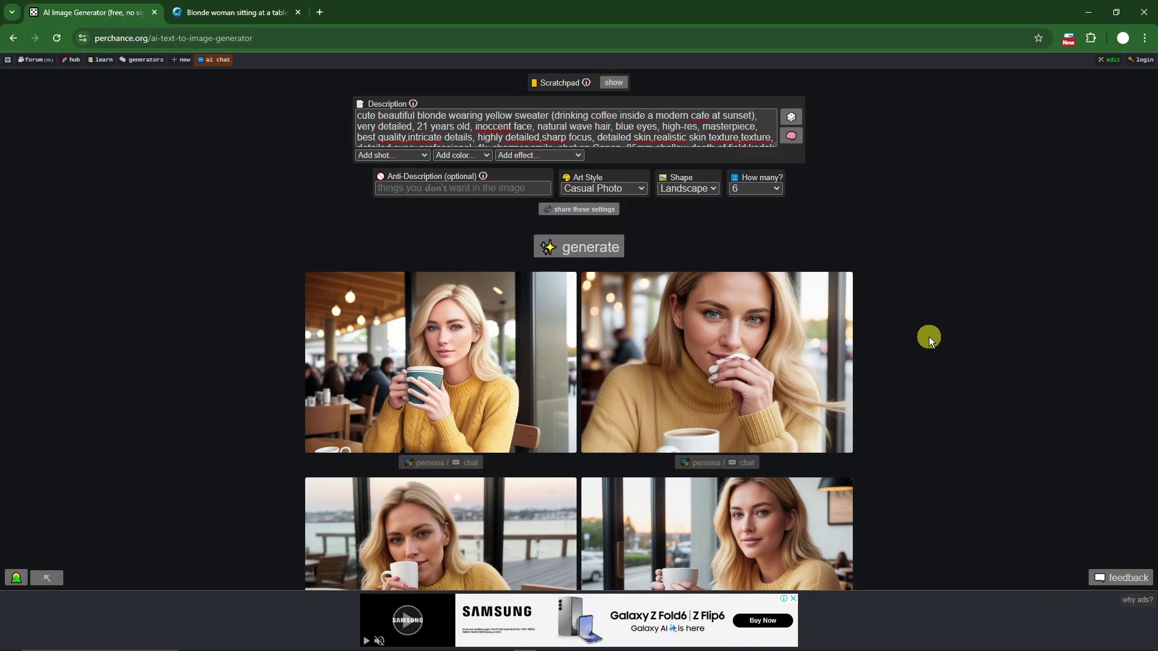
pyautogui.scroll(-1, 929, 337)
pyautogui.scroll(1, 928, 338)
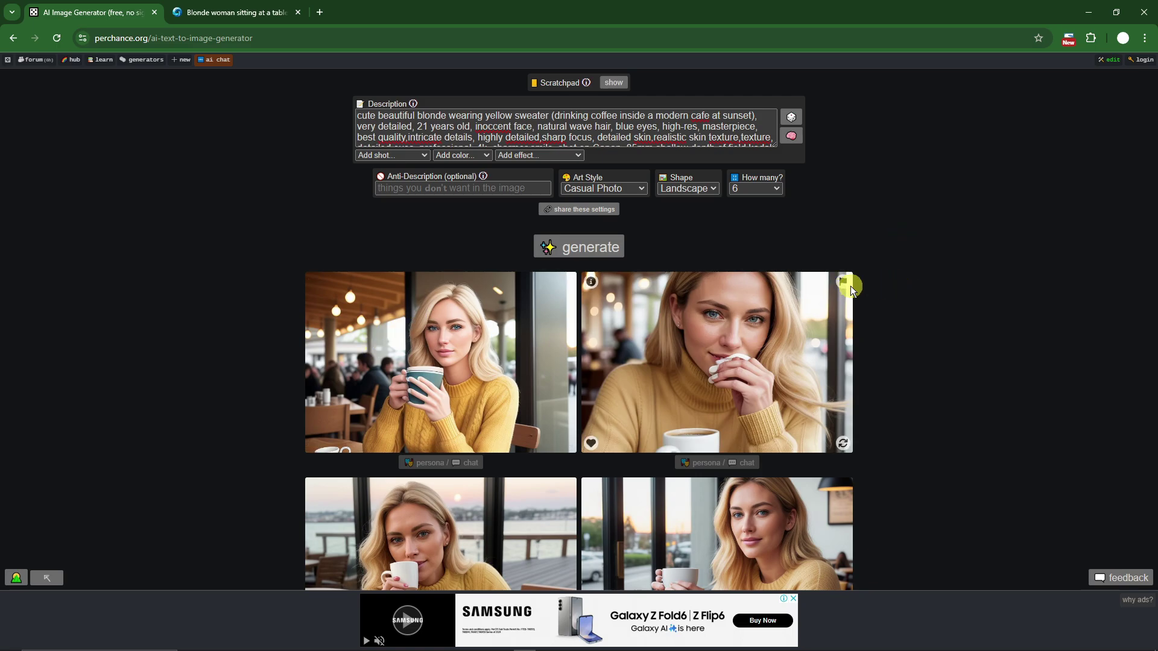
pyautogui.click(568, 642)
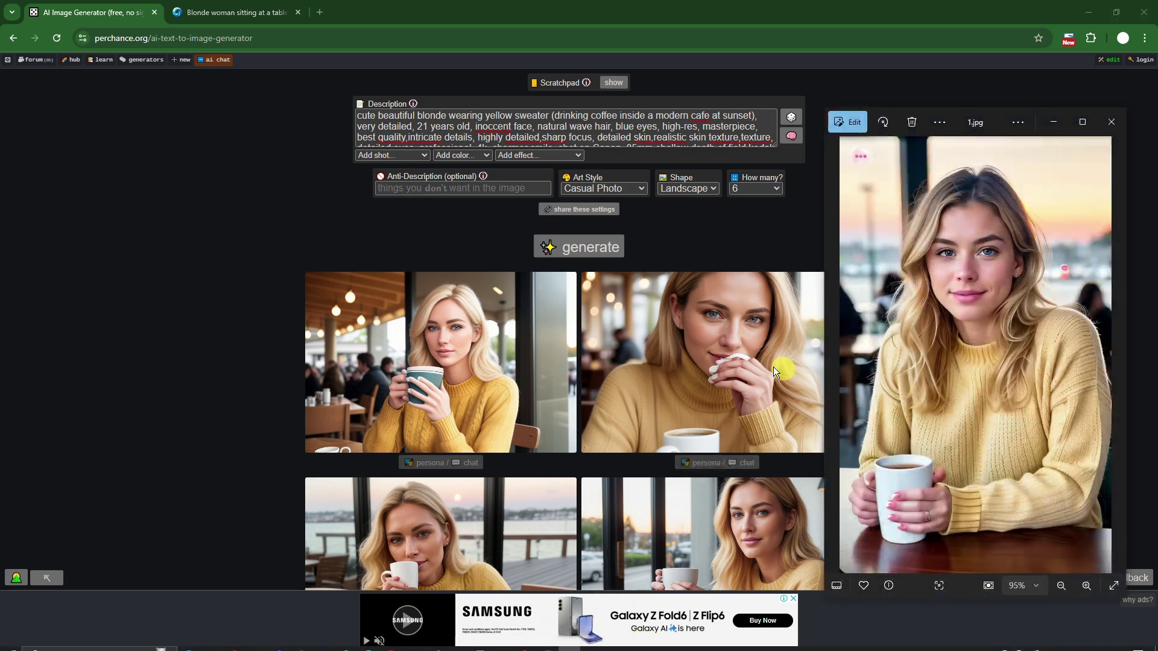
# Step: Minimize the photo viewer and generate a batch in the Professional Photo style
pyautogui.click(1053, 125)
pyautogui.click(621, 187)
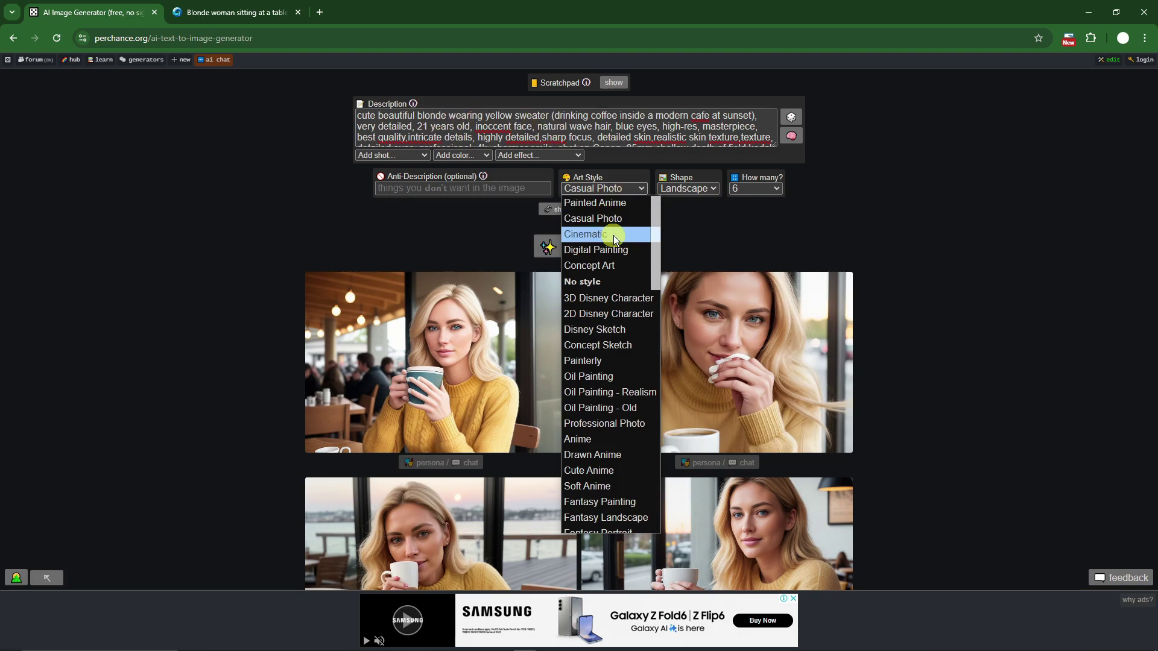
pyautogui.click(625, 426)
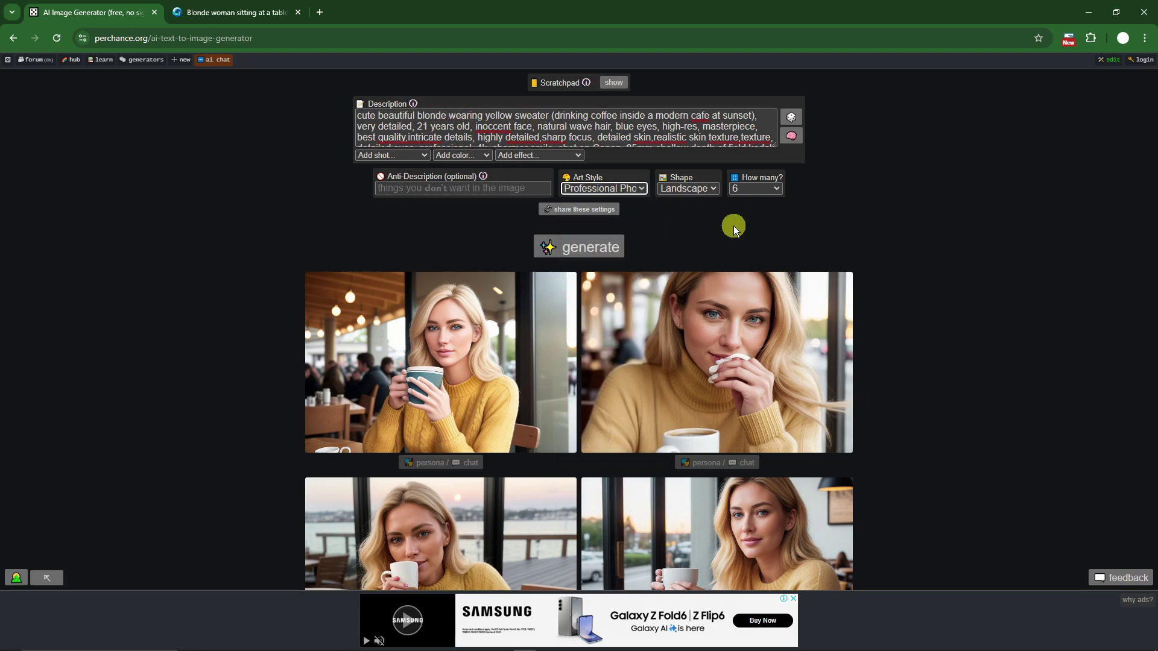
pyautogui.click(596, 258)
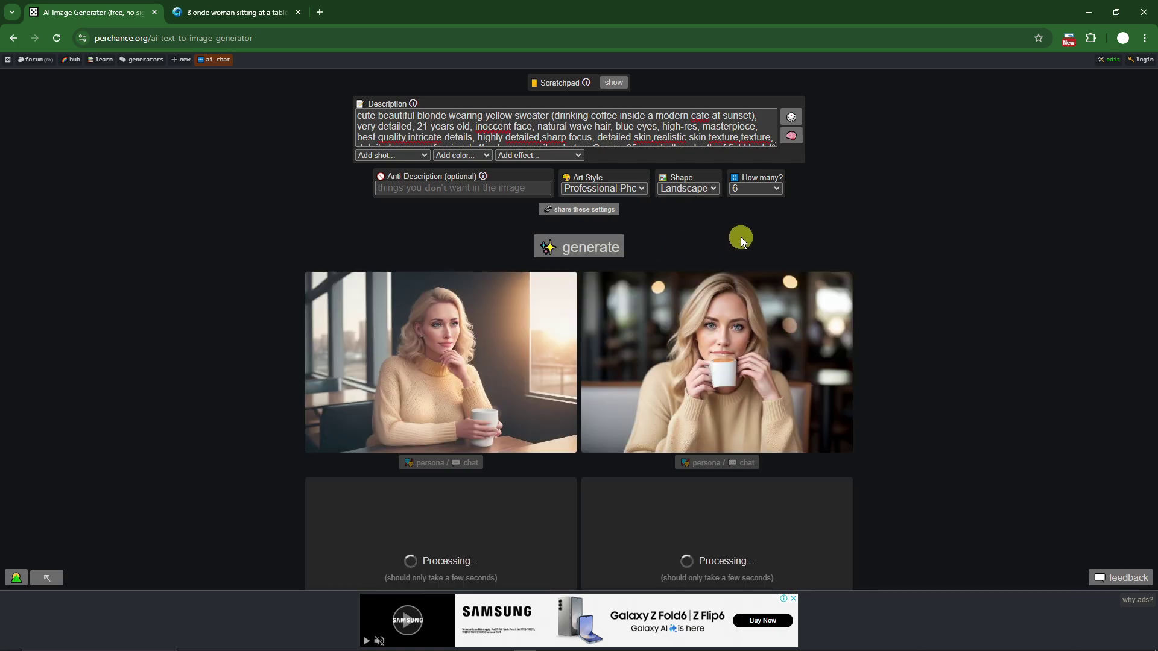
# Step: Generate four more Professional Photo batches of the coffee-drinking woman
pyautogui.moveTo(732, 393)
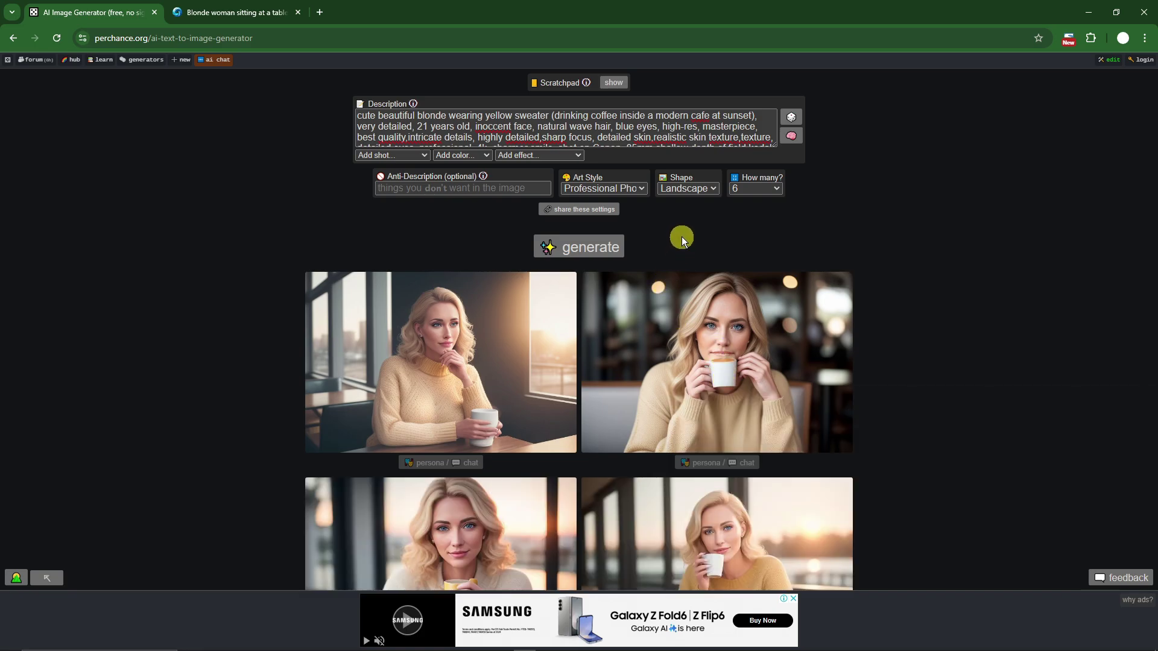
pyautogui.scroll(-5, 681, 236)
pyautogui.scroll(5, 682, 236)
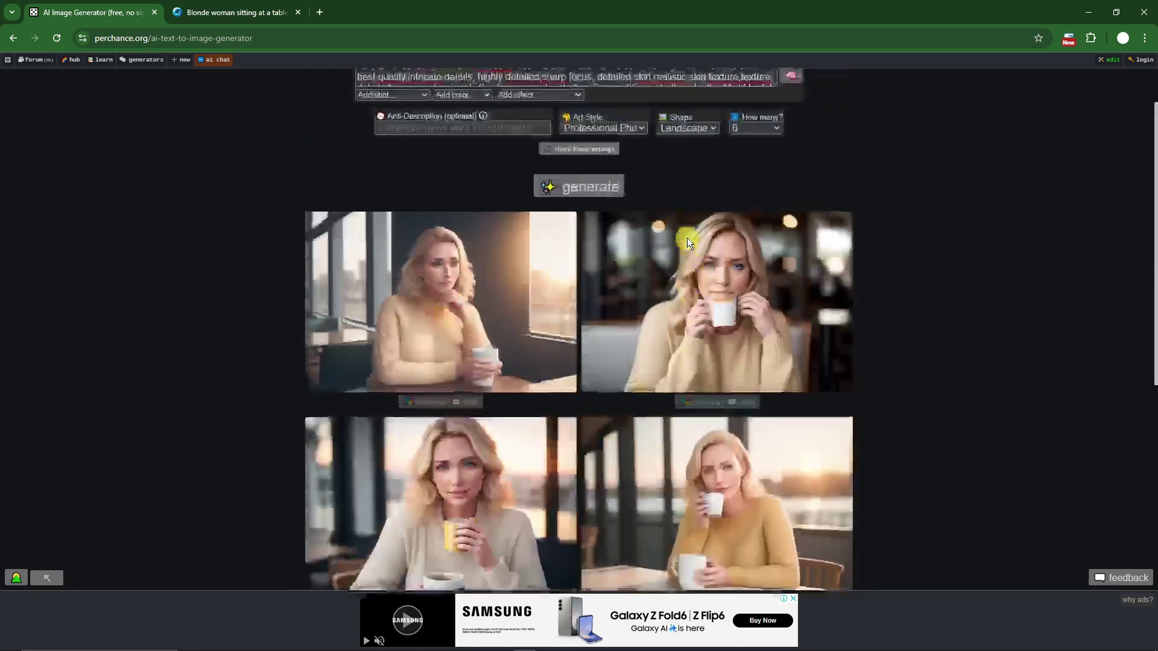
pyautogui.click(579, 247)
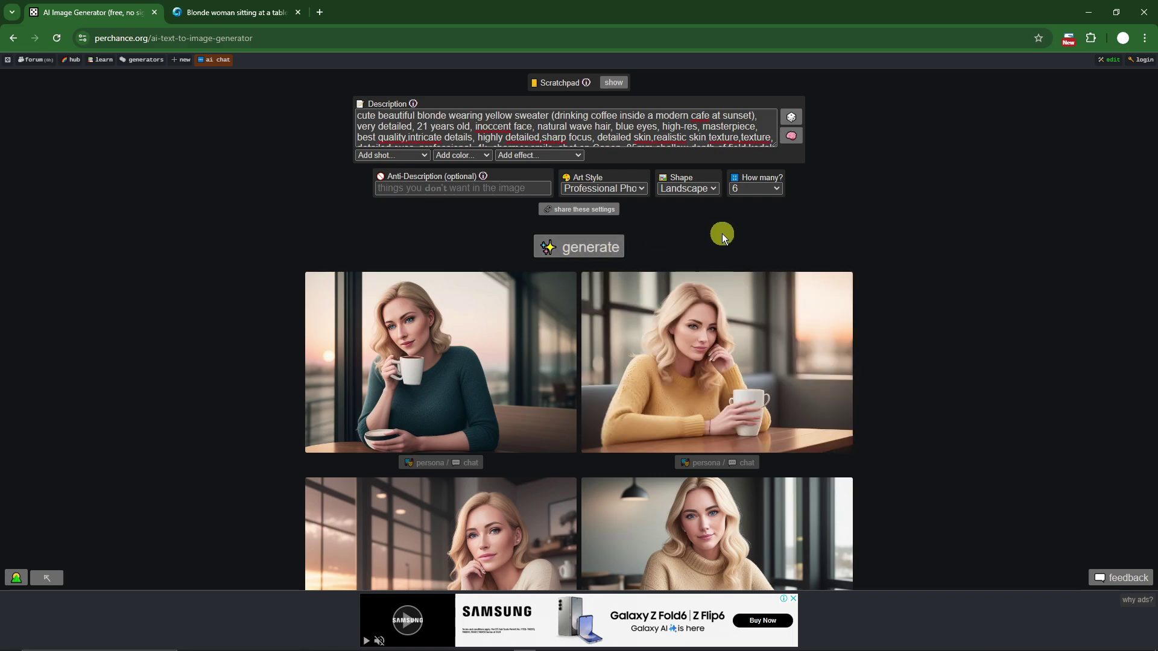
pyautogui.scroll(-5, 687, 271)
pyautogui.scroll(6, 688, 272)
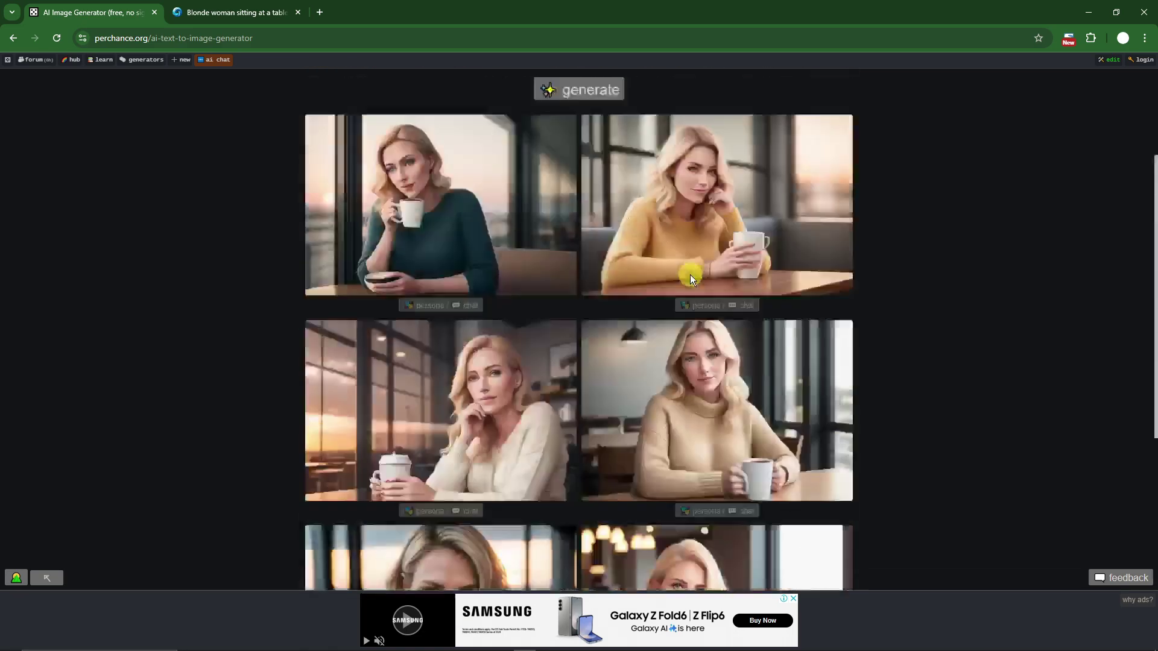
pyautogui.click(606, 248)
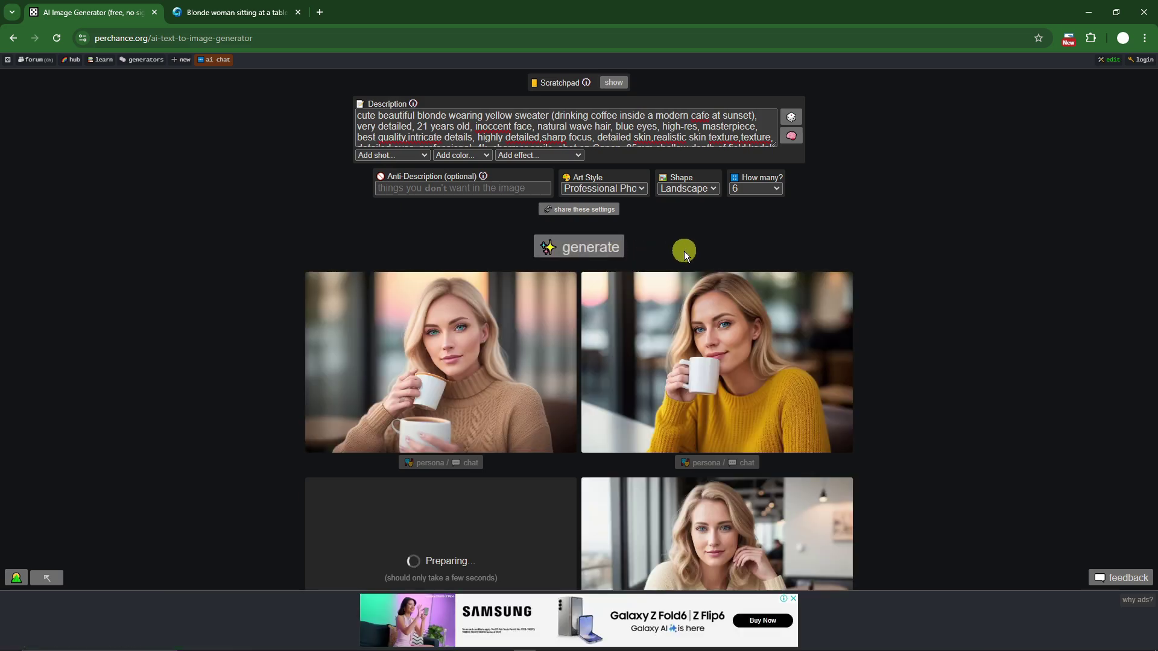
pyautogui.click(599, 252)
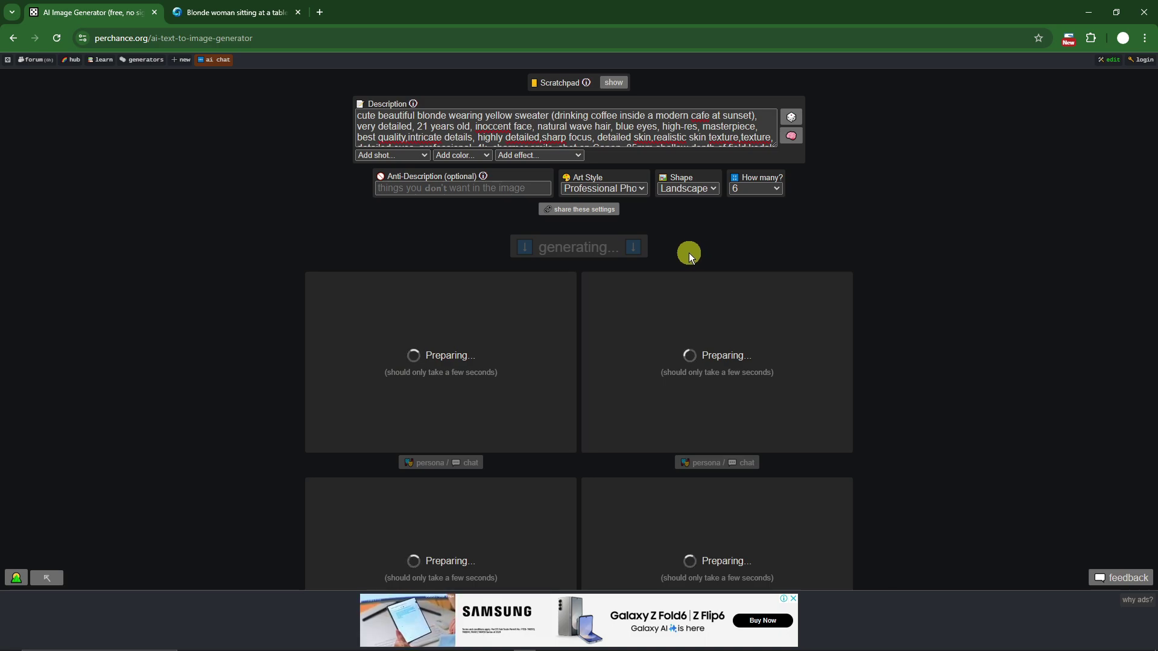
pyautogui.click(582, 250)
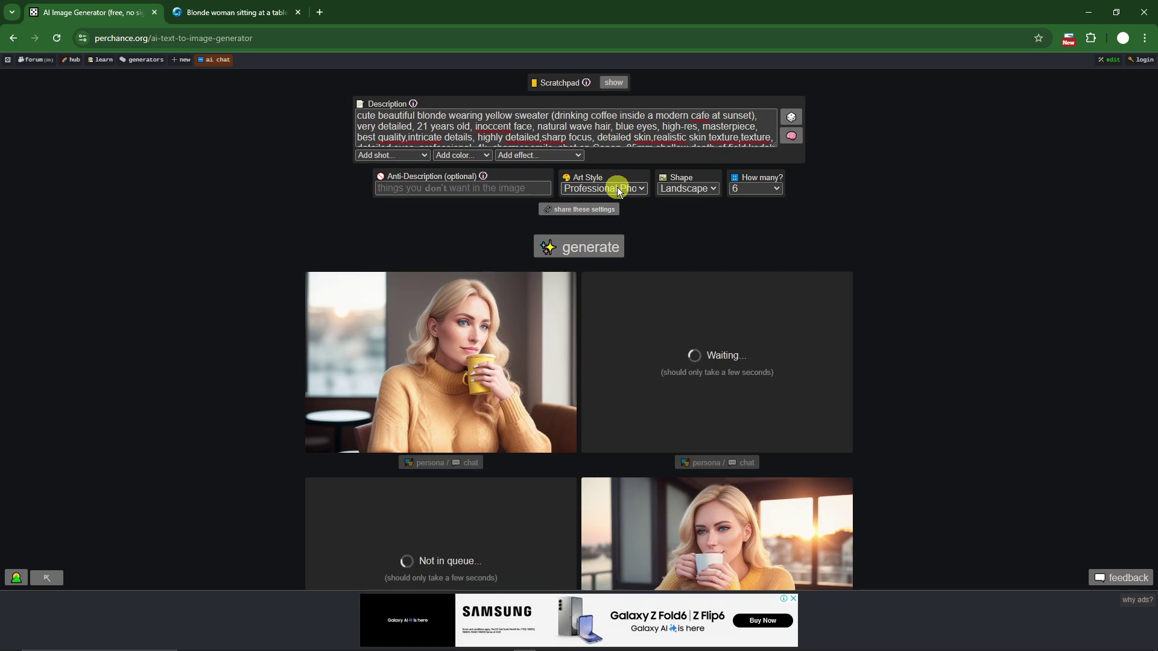
# Step: Check the shot, colour grading and effect lists without adding anything
pyautogui.click(418, 158)
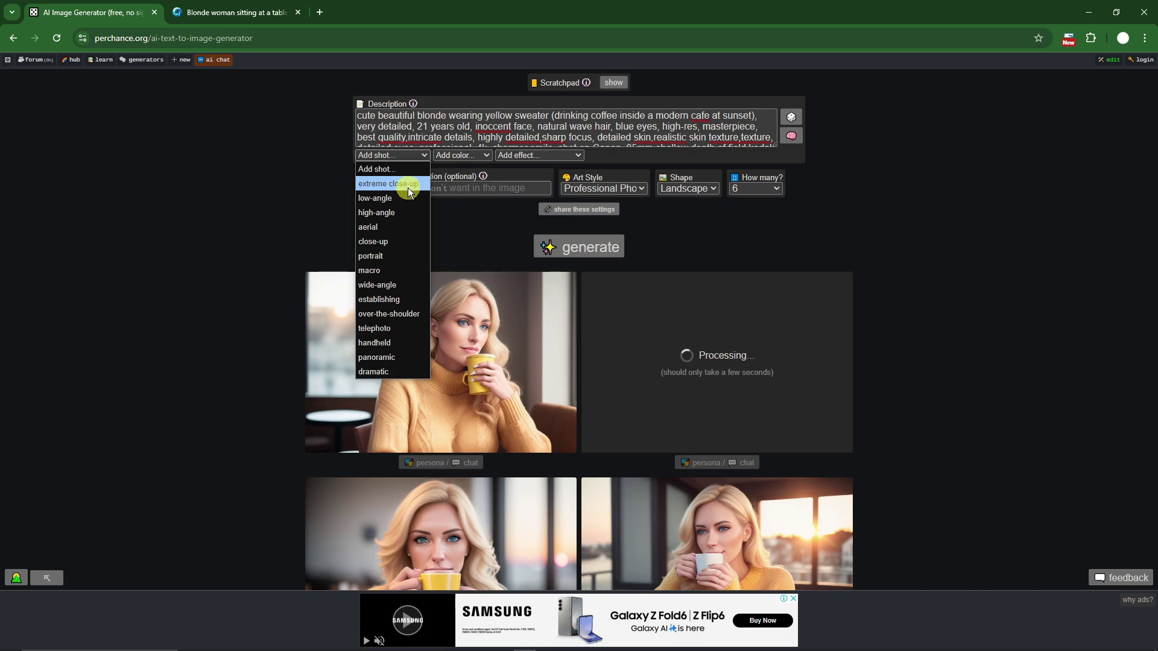
pyautogui.click(459, 156)
pyautogui.click(462, 156)
pyautogui.click(526, 157)
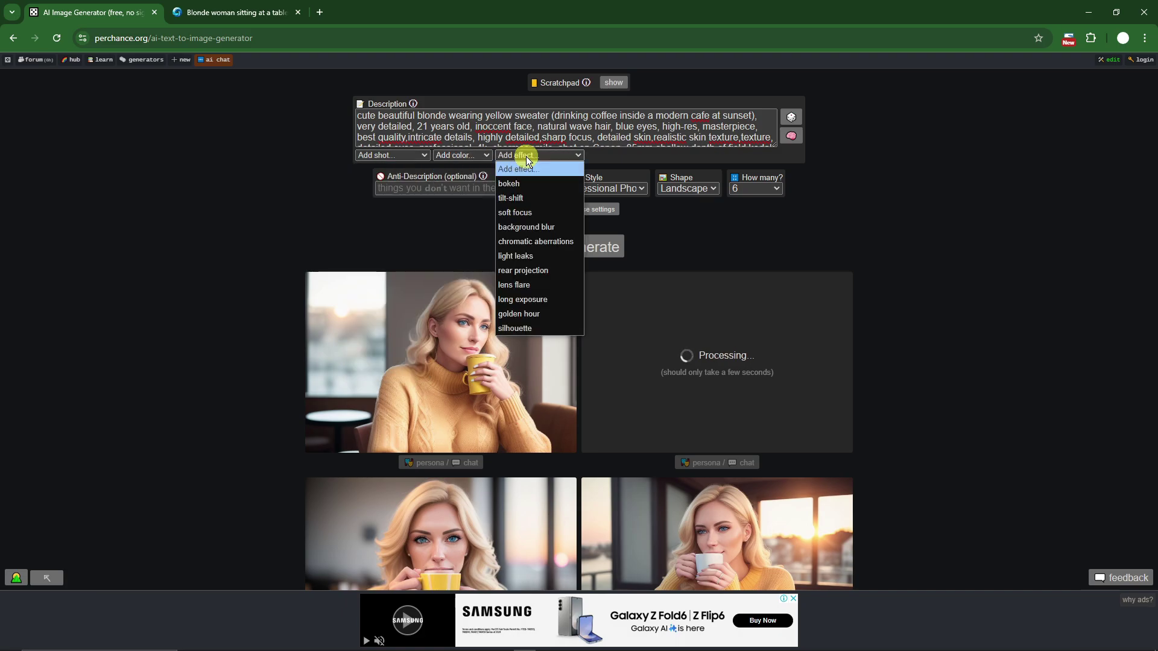
pyautogui.click(526, 157)
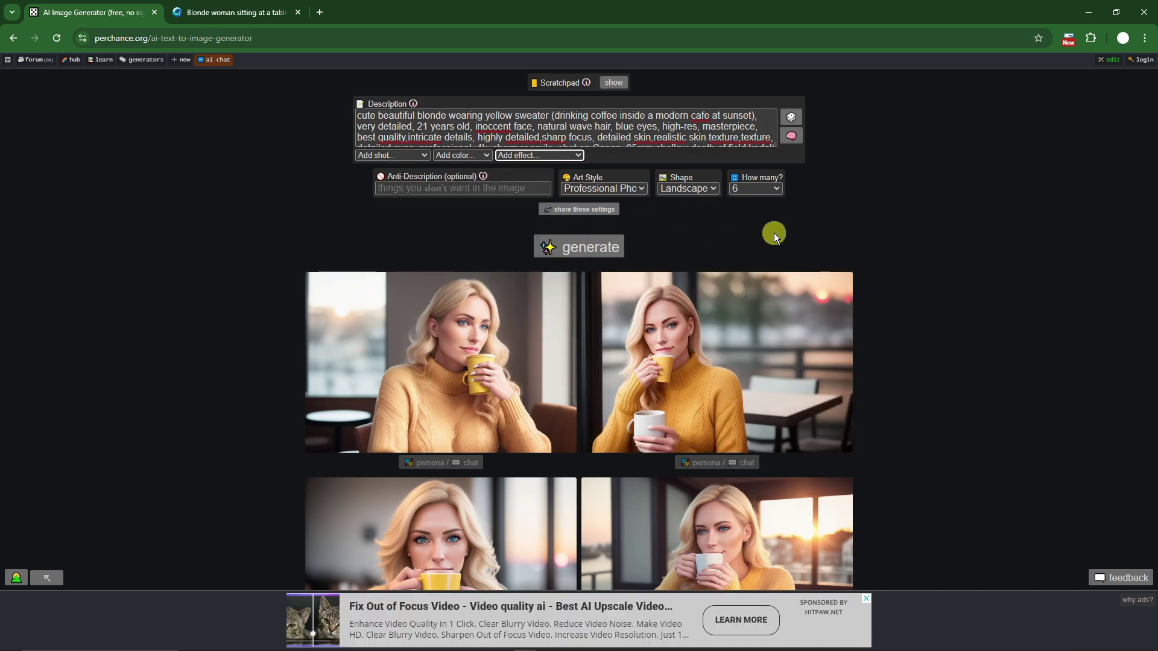
# Step: Pick the Traditional Japanese art style and generate a fresh batch
pyautogui.click(592, 190)
pyautogui.scroll(-2, 606, 349)
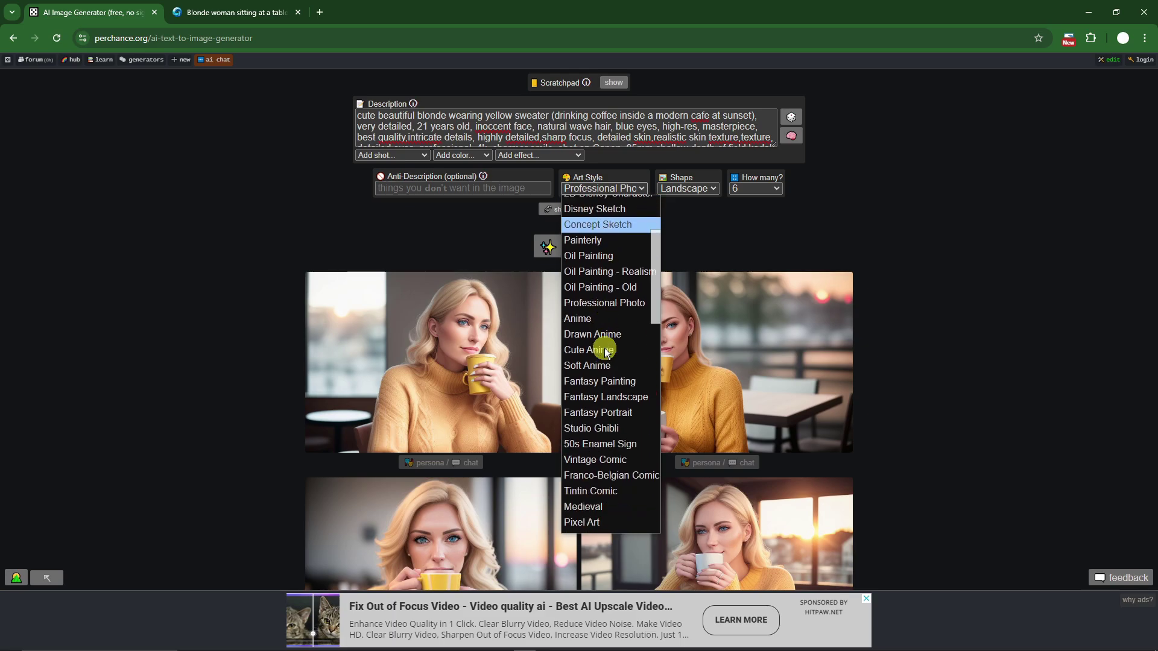
pyautogui.scroll(-6, 606, 351)
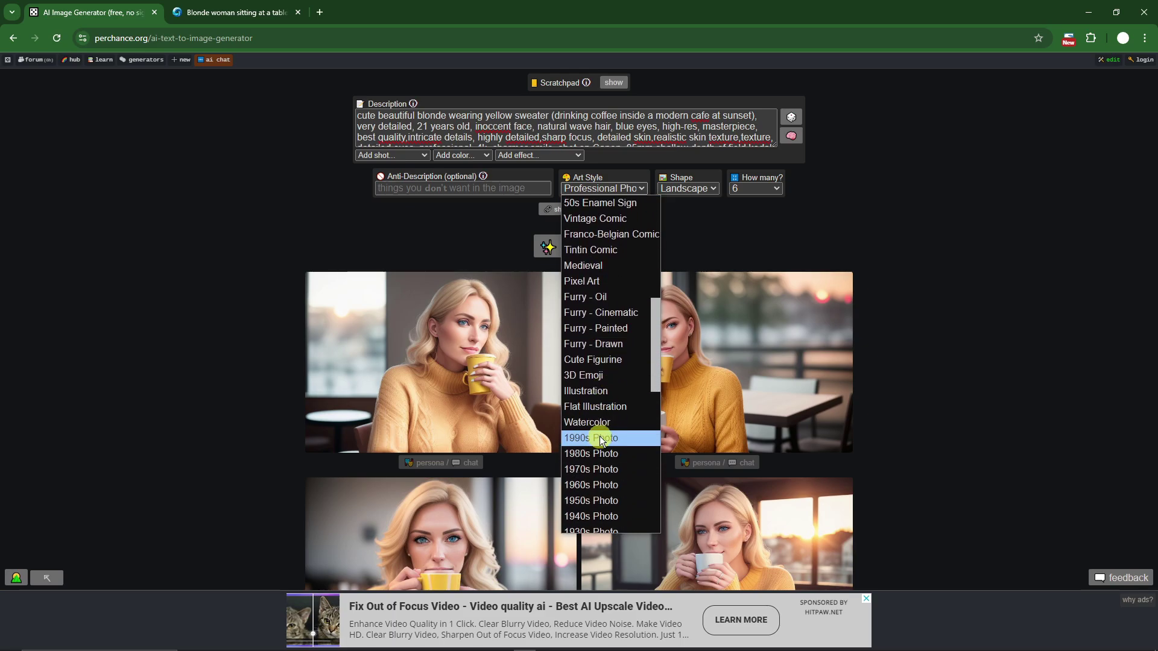
pyautogui.scroll(-6, 600, 432)
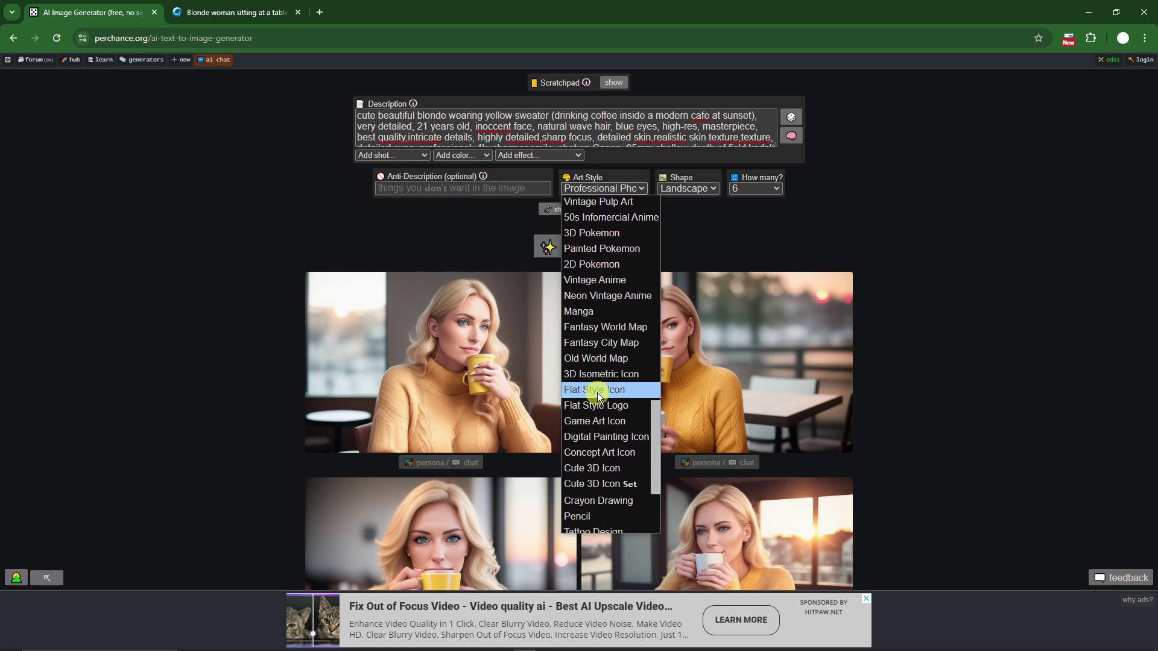
pyautogui.click(609, 458)
pyautogui.click(607, 235)
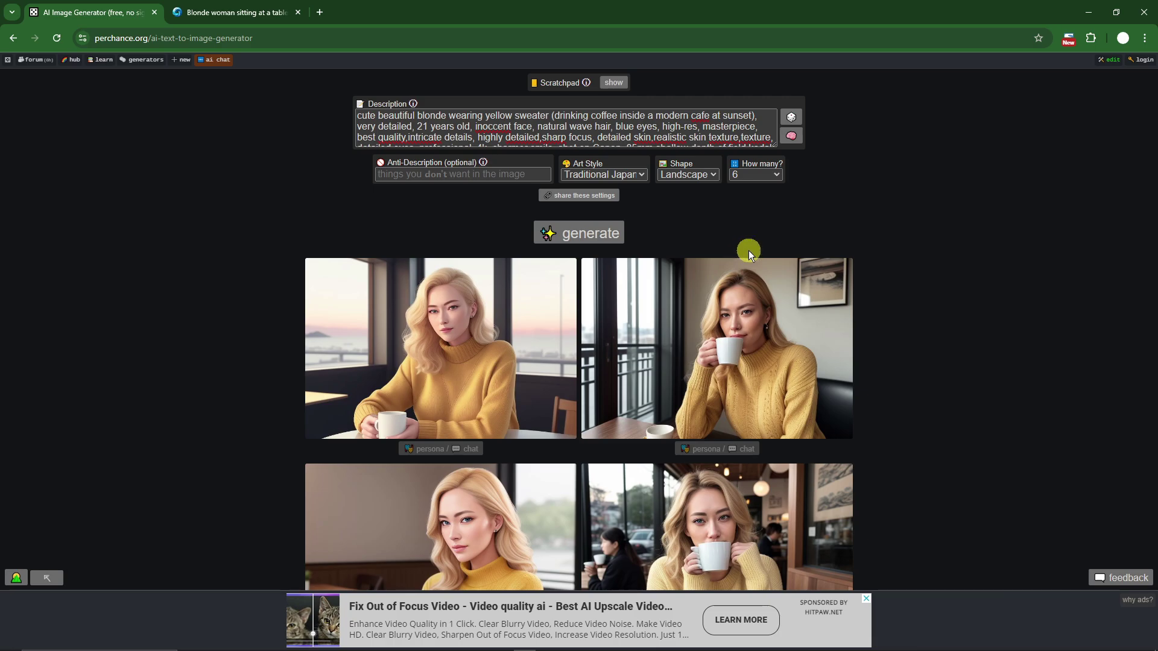
# Step: Re-roll the first, lower-left and lower-right Traditional Japanese images
pyautogui.scroll(-3, 748, 251)
pyautogui.scroll(1, 748, 251)
pyautogui.scroll(2, 747, 251)
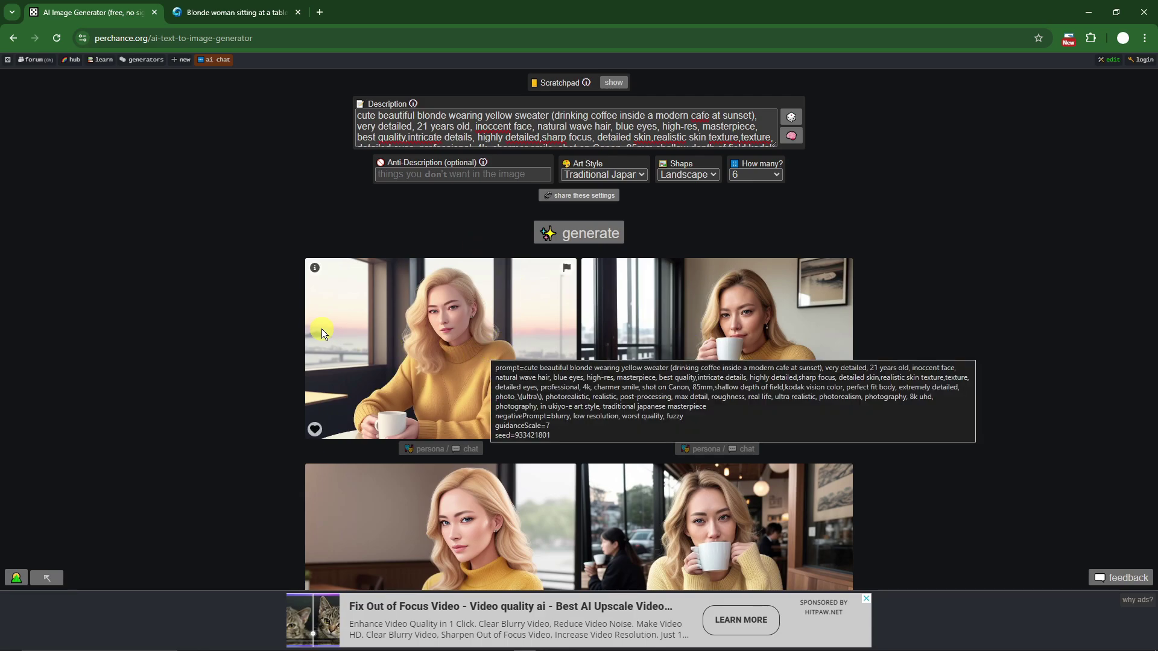
pyautogui.click(566, 432)
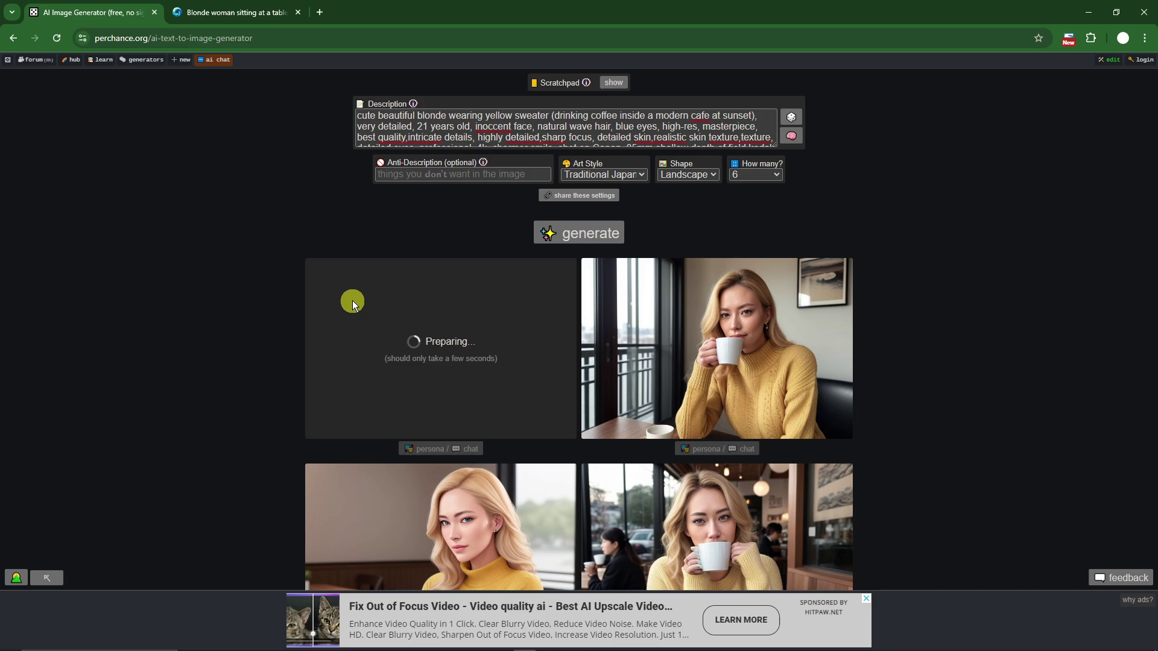
pyautogui.moveTo(709, 362)
pyautogui.scroll(-6, 656, 400)
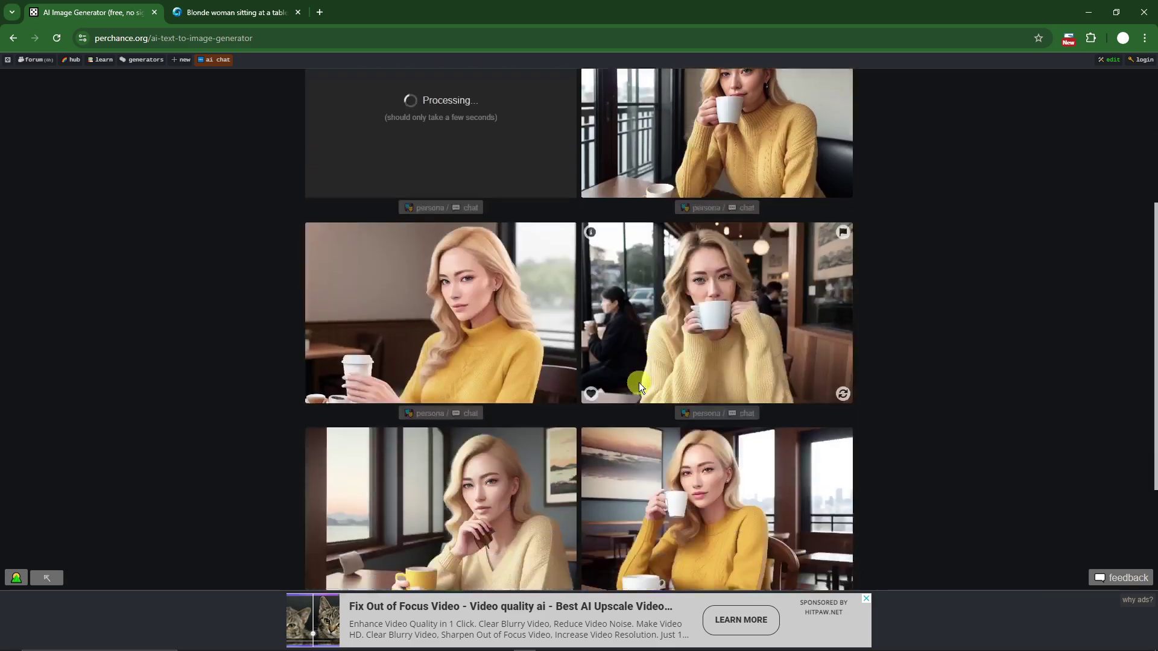
pyautogui.click(566, 419)
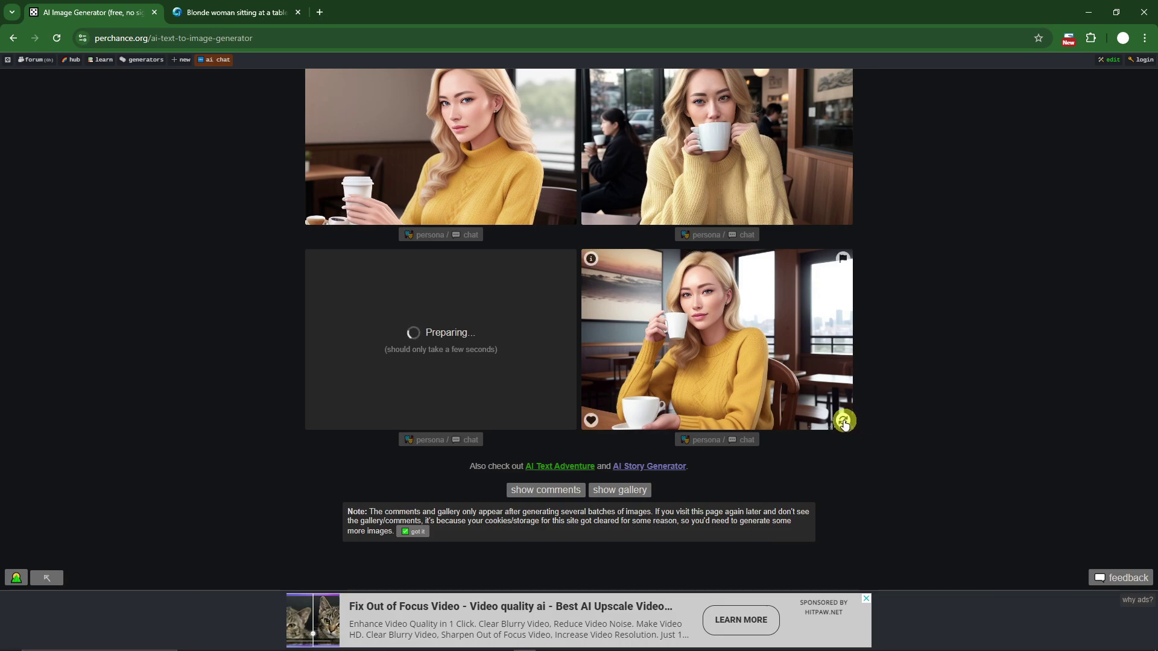
pyautogui.click(843, 418)
# Step: Review the new Traditional Japanese results and minimize the reference photo viewer
pyautogui.scroll(4, 907, 367)
pyautogui.scroll(3, 907, 367)
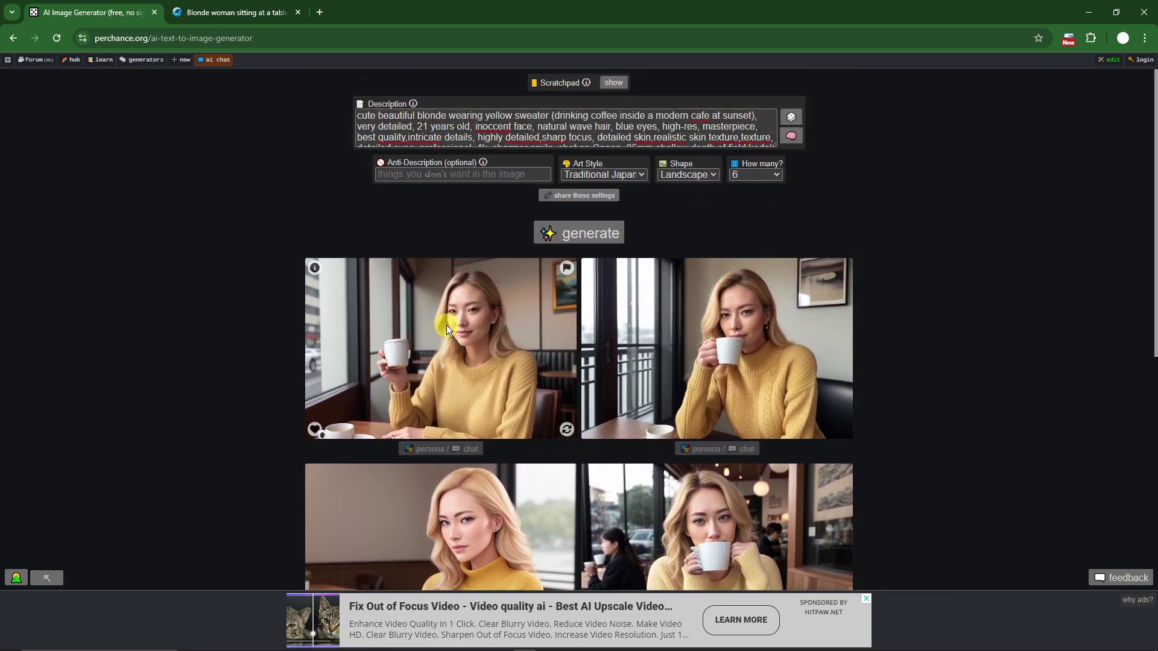
pyautogui.scroll(-3, 733, 331)
pyautogui.scroll(-2, 705, 336)
pyautogui.scroll(2, 684, 338)
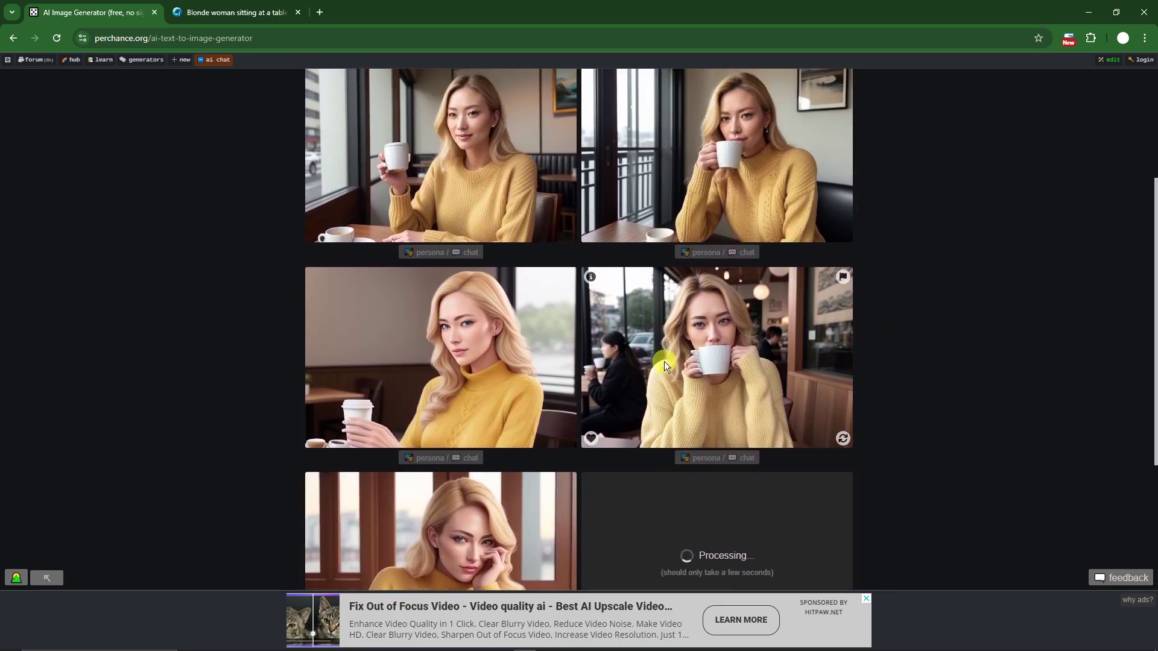
pyautogui.scroll(3, 675, 338)
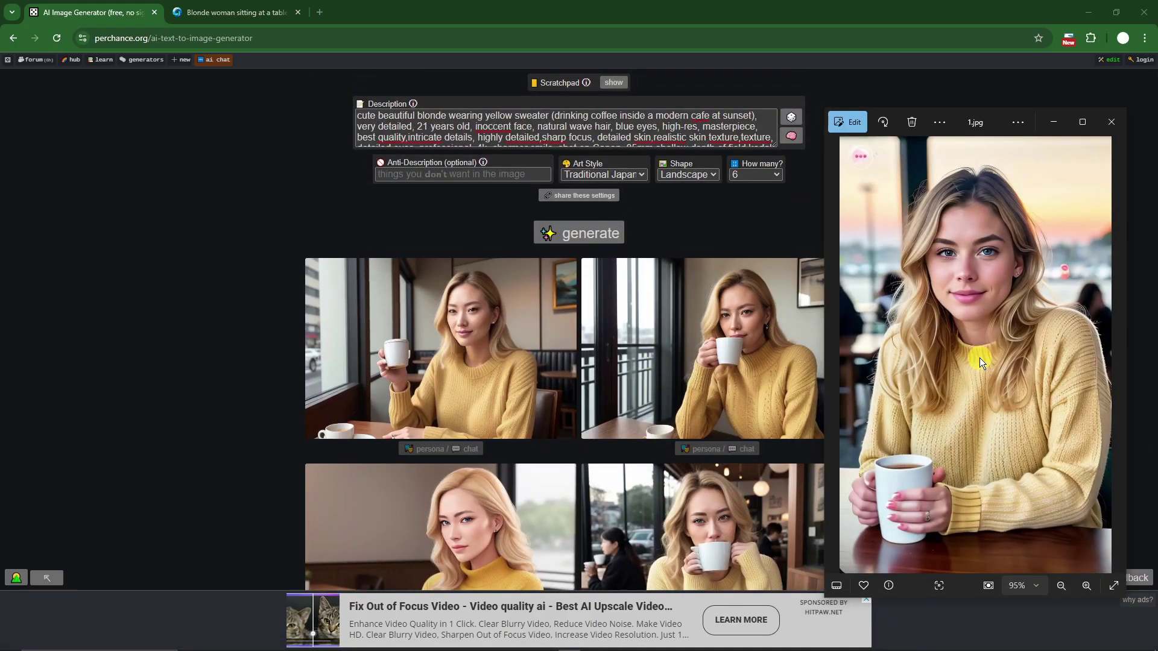
pyautogui.click(1057, 121)
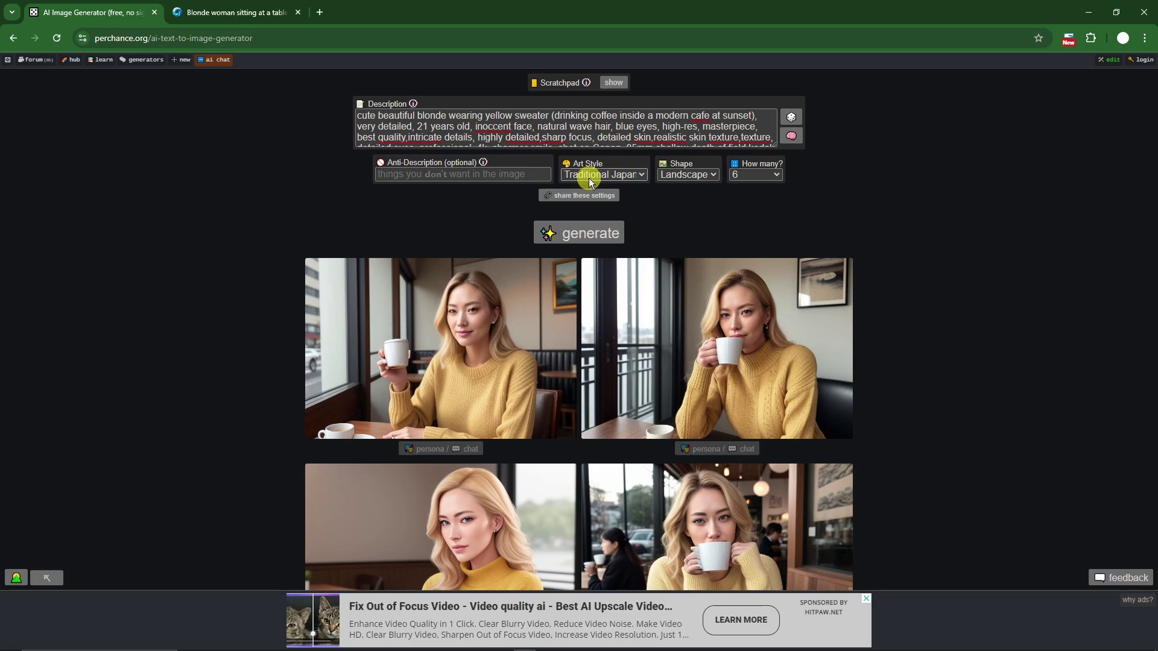
# Step: Switch the art style to Studio Ghibli, keep Landscape, and generate a batch
pyautogui.click(627, 180)
pyautogui.scroll(-3, 609, 302)
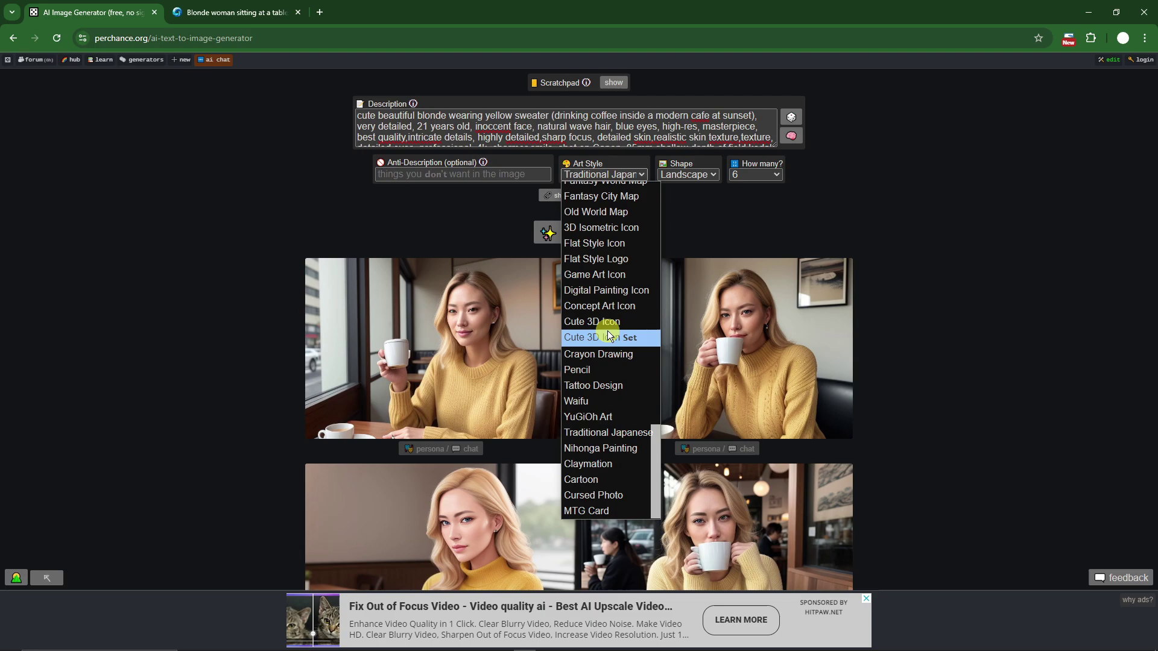
pyautogui.scroll(5, 610, 332)
pyautogui.scroll(10, 611, 275)
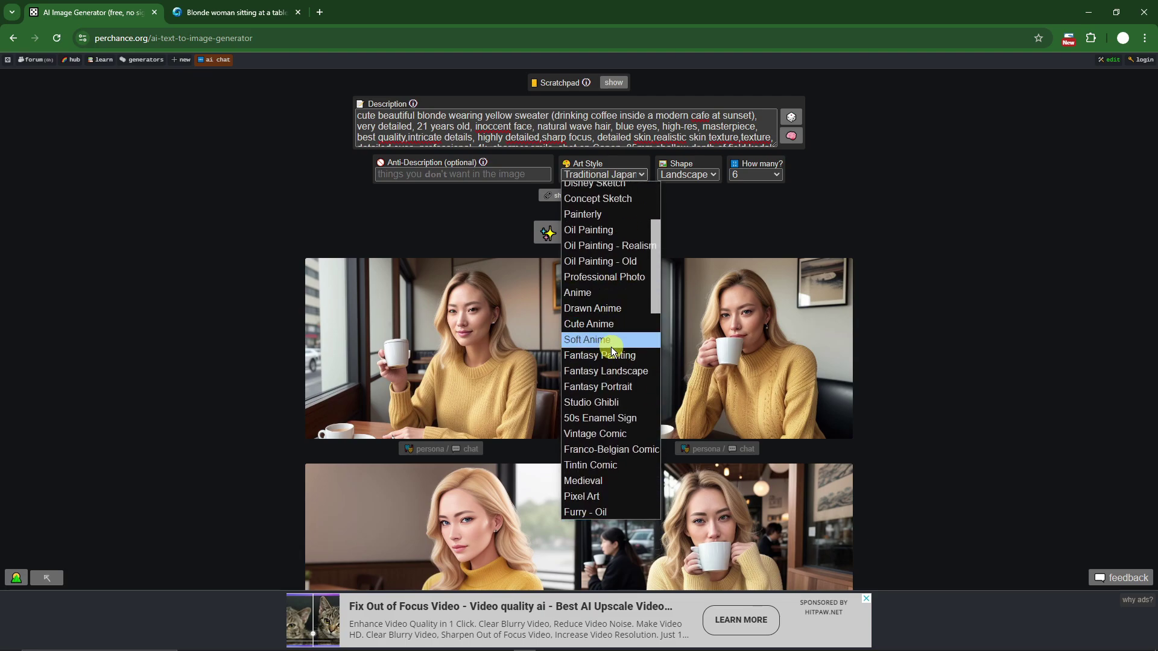
pyautogui.click(607, 405)
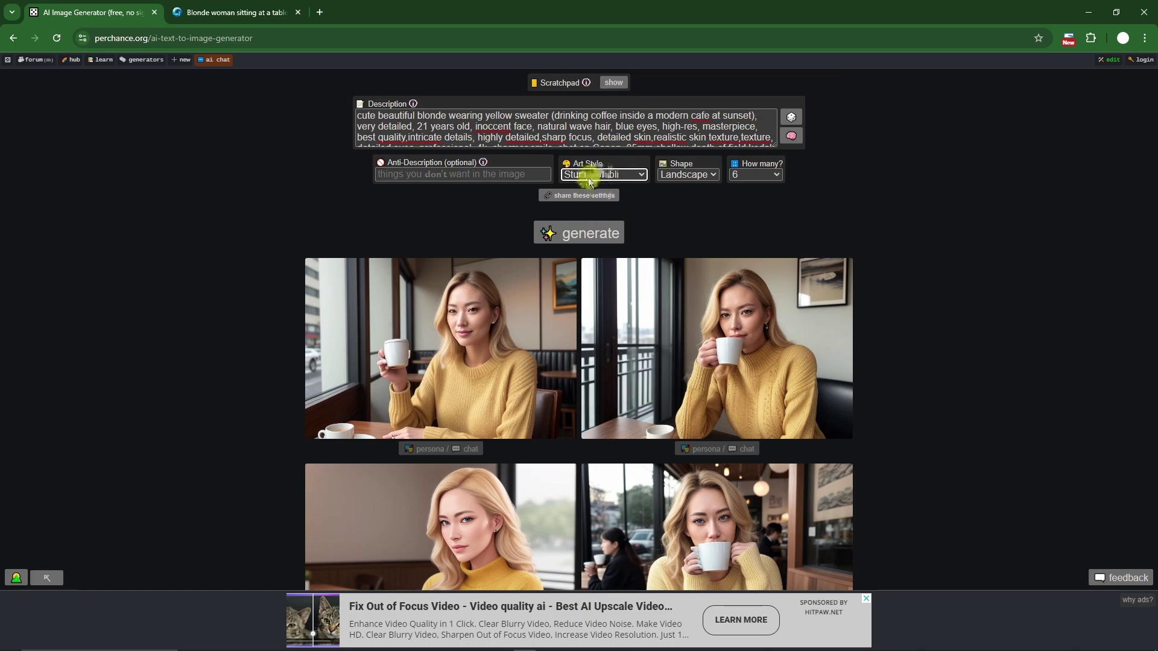
pyautogui.hotkey('ctrl', 'a')
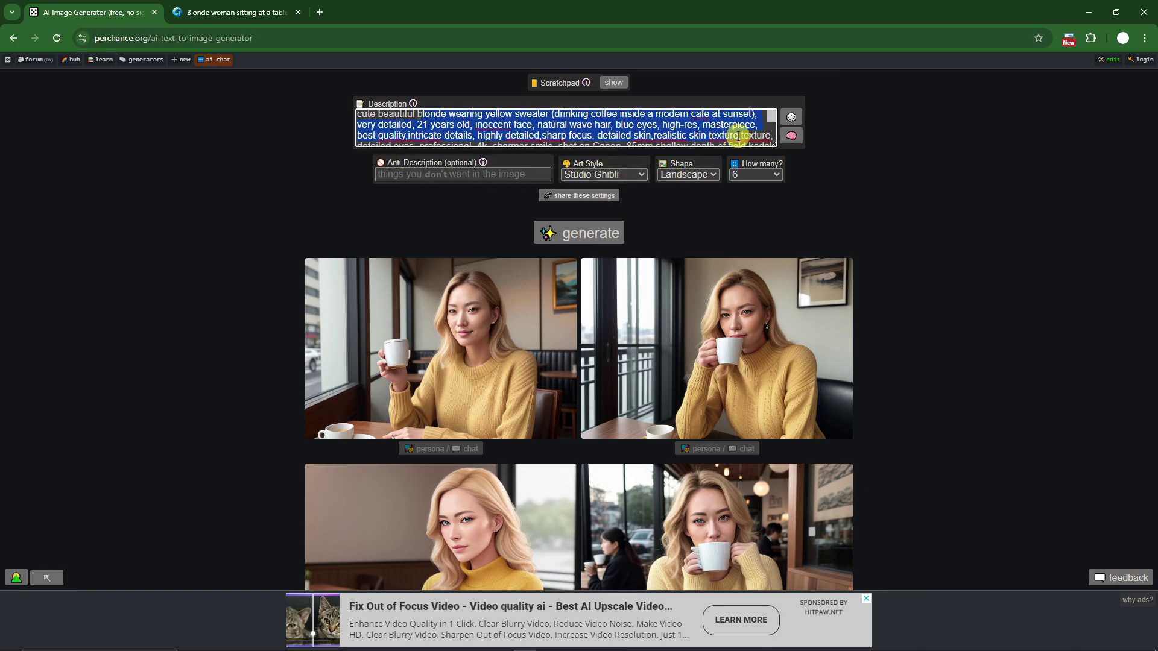
pyautogui.click(207, 169)
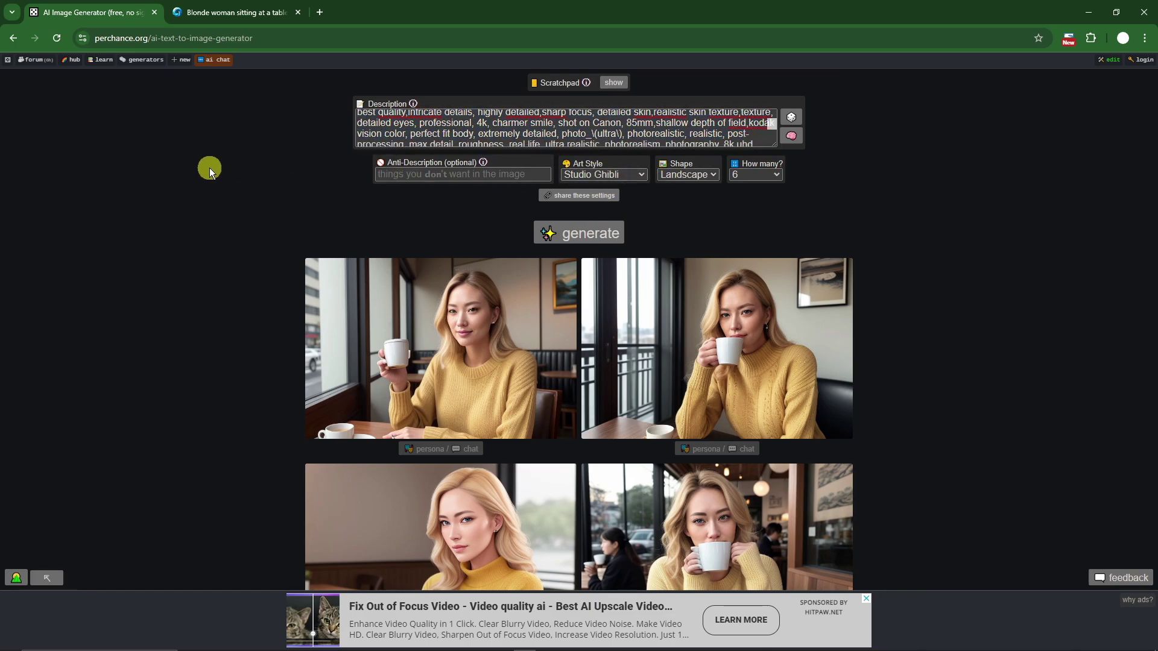
pyautogui.click(695, 176)
pyautogui.click(685, 220)
pyautogui.click(580, 233)
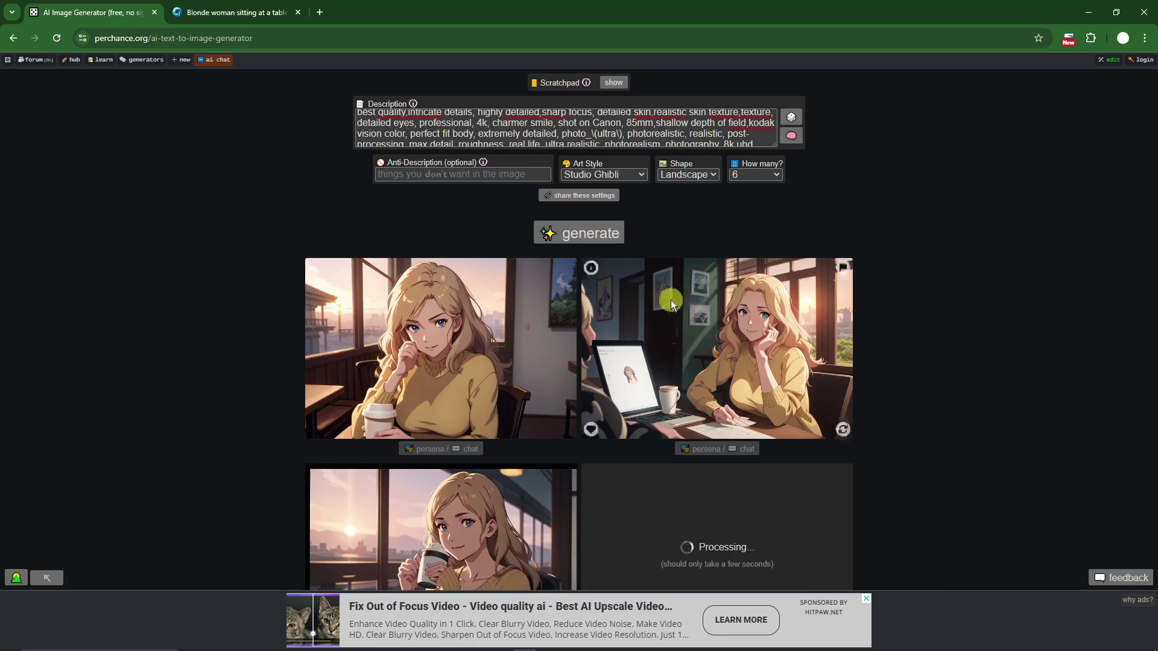
# Step: Generate a second Studio Ghibli batch and briefly check reference photo 1.jpg
pyautogui.scroll(-2, 574, 328)
pyautogui.scroll(-3, 577, 327)
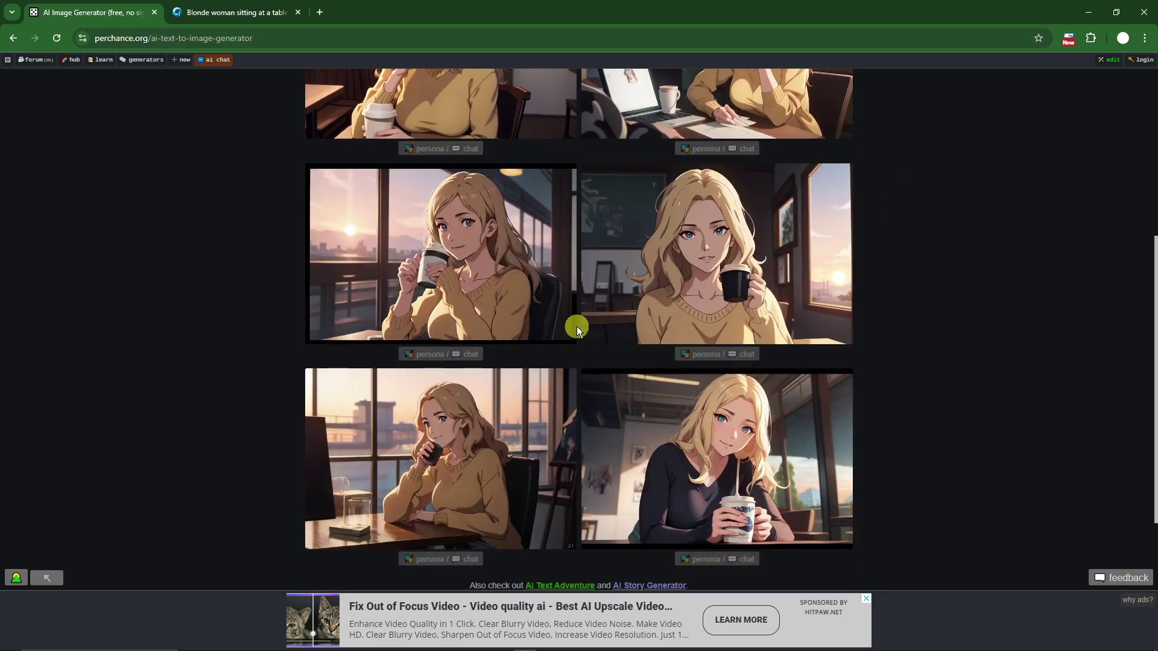
pyautogui.scroll(5, 577, 327)
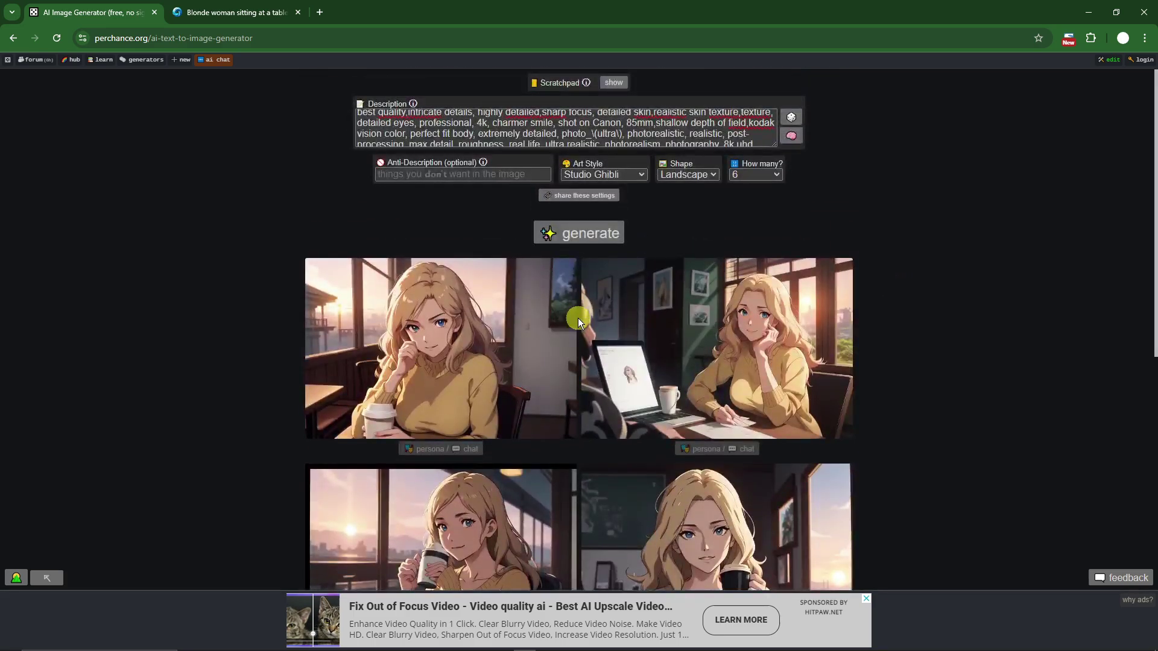
pyautogui.click(596, 238)
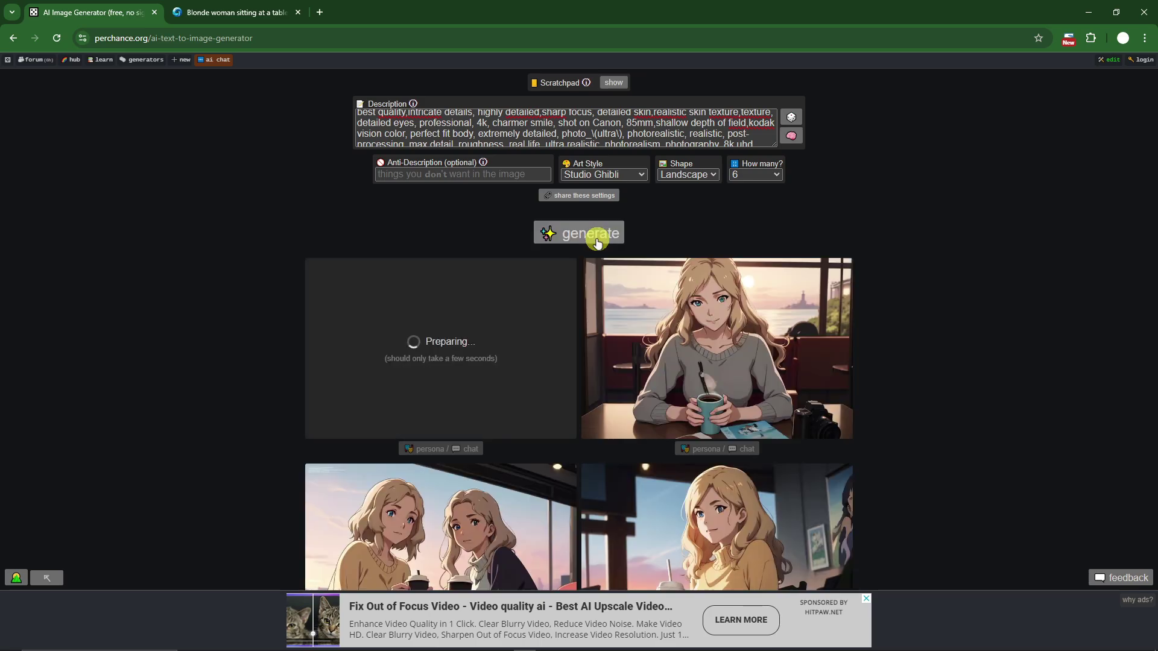
pyautogui.scroll(-6, 246, 347)
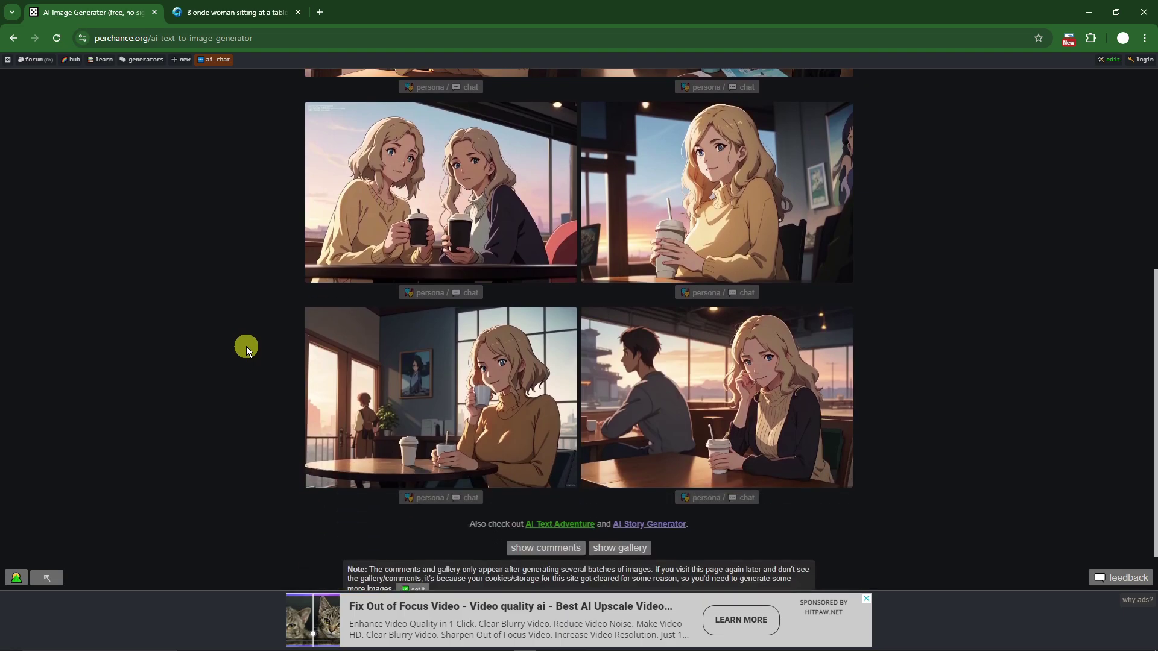
pyautogui.click(579, 637)
pyautogui.scroll(3, 506, 404)
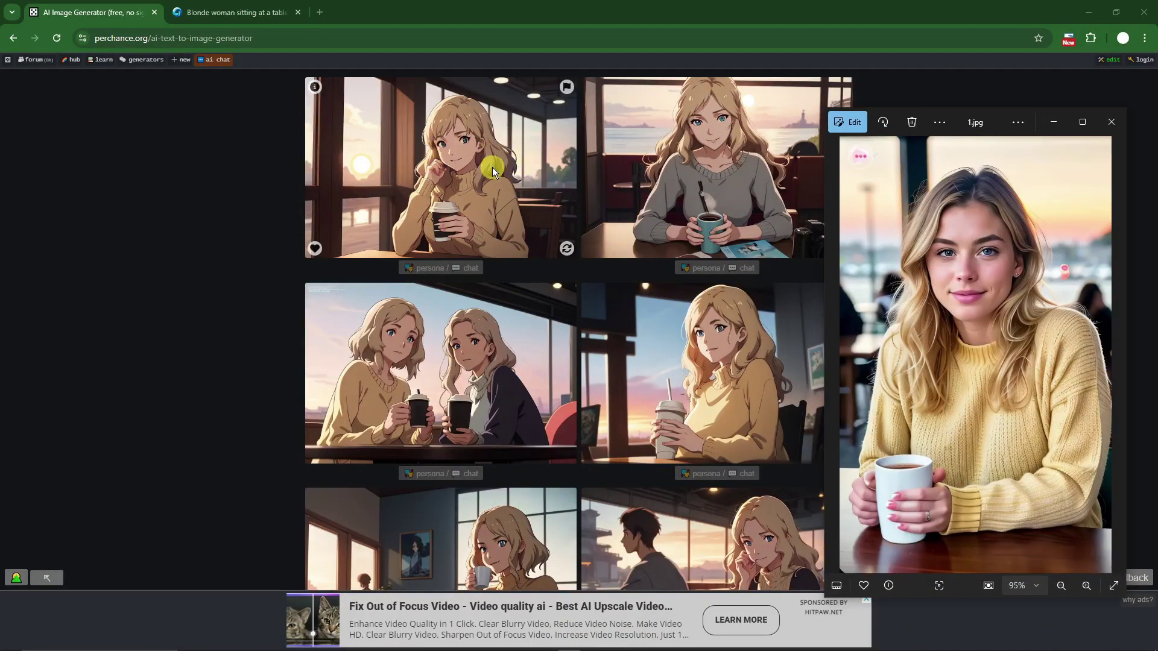
pyautogui.click(270, 288)
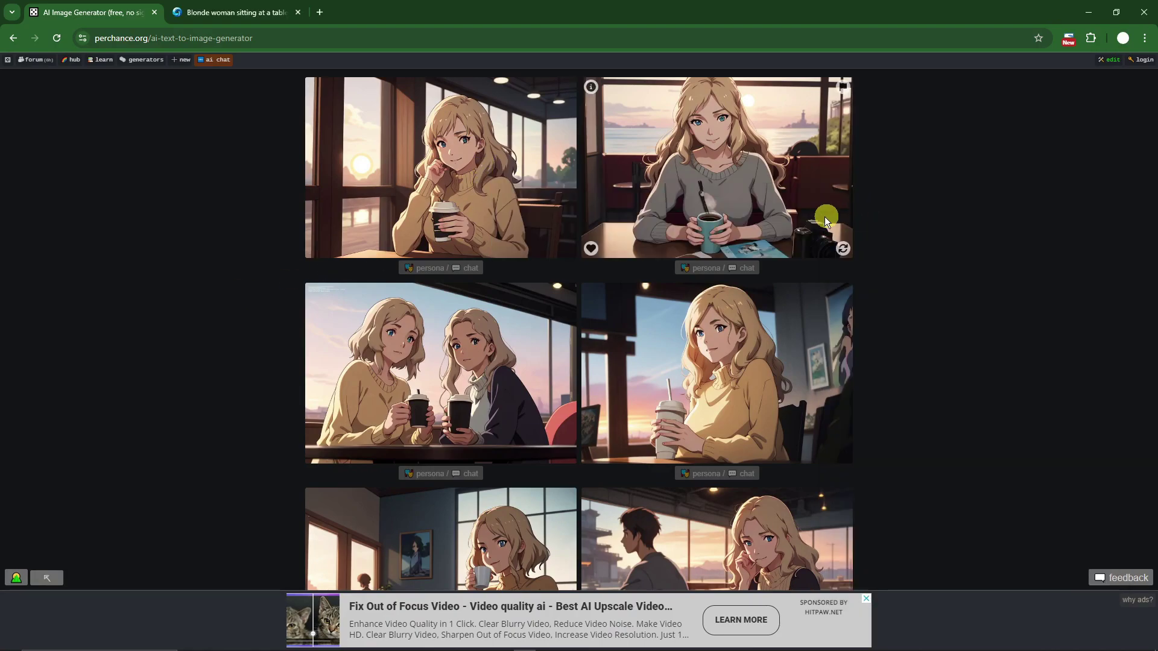
# Step: Re-roll the second, bottom-right, middle-left, top-right and bottom-left Studio Ghibli images
pyautogui.click(845, 250)
pyautogui.scroll(-3, 549, 313)
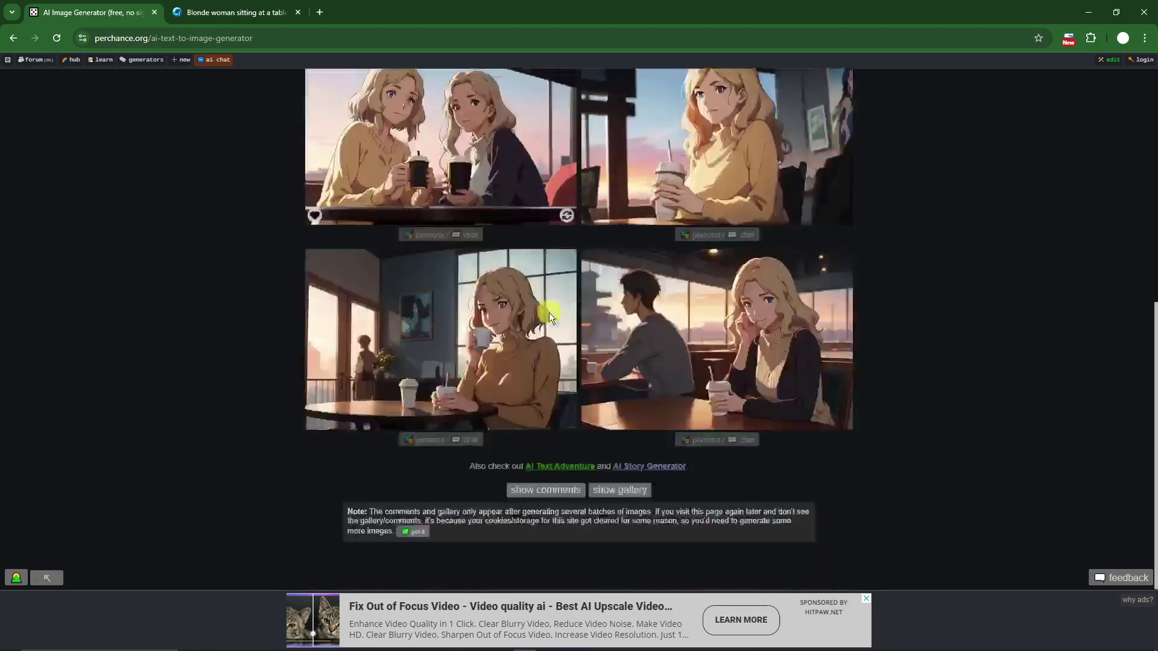
pyautogui.click(845, 423)
pyautogui.scroll(3, 455, 384)
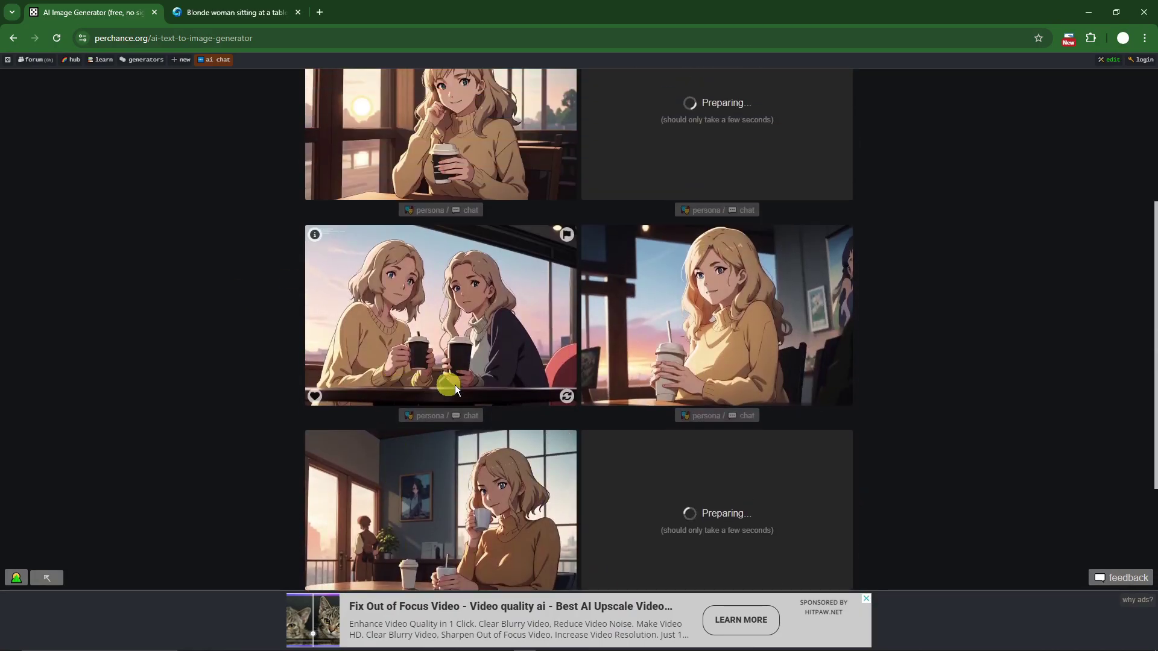
pyautogui.click(567, 400)
pyautogui.scroll(4, 183, 355)
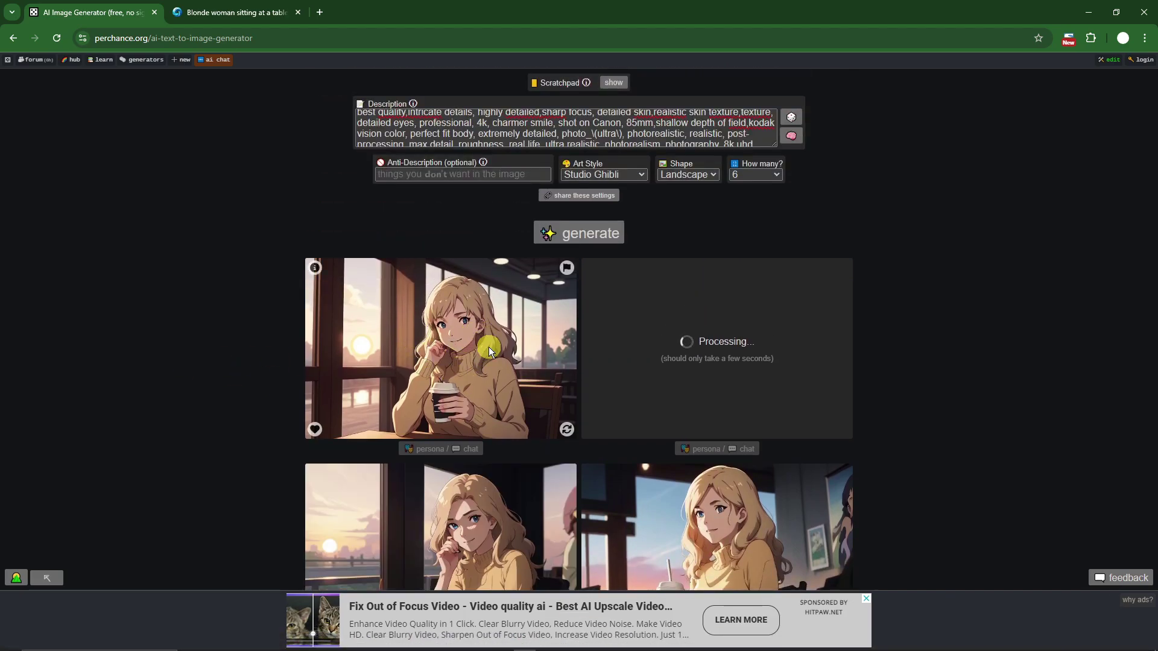
pyautogui.scroll(-3, 488, 346)
pyautogui.scroll(-3, 449, 357)
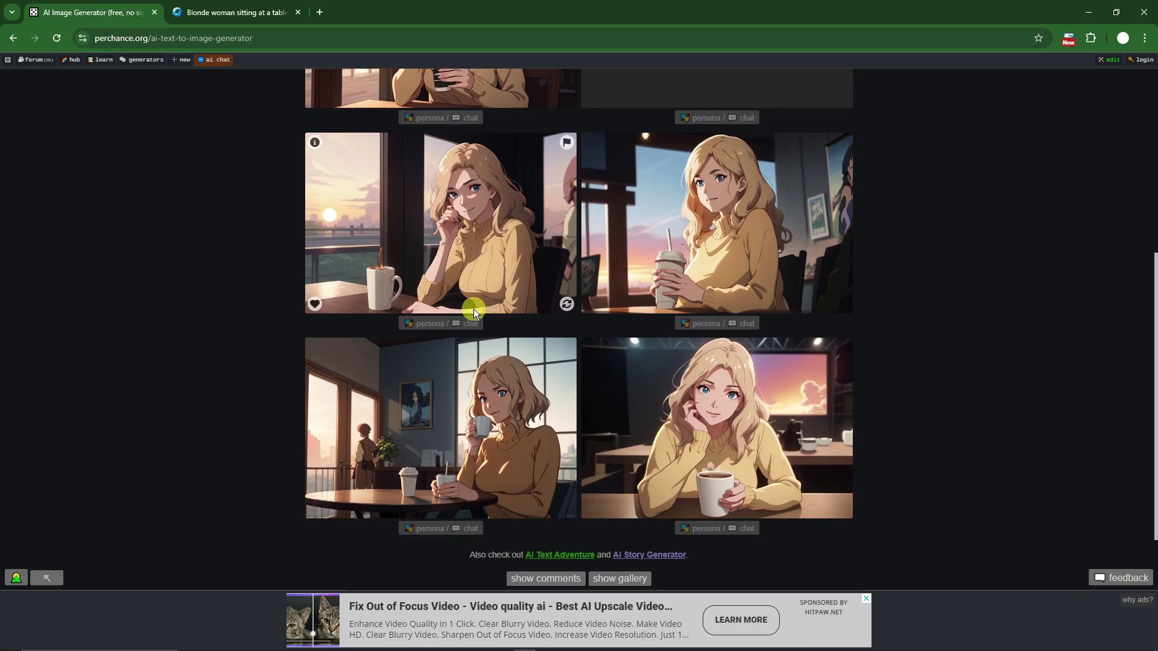
pyautogui.scroll(4, 473, 308)
pyautogui.click(841, 306)
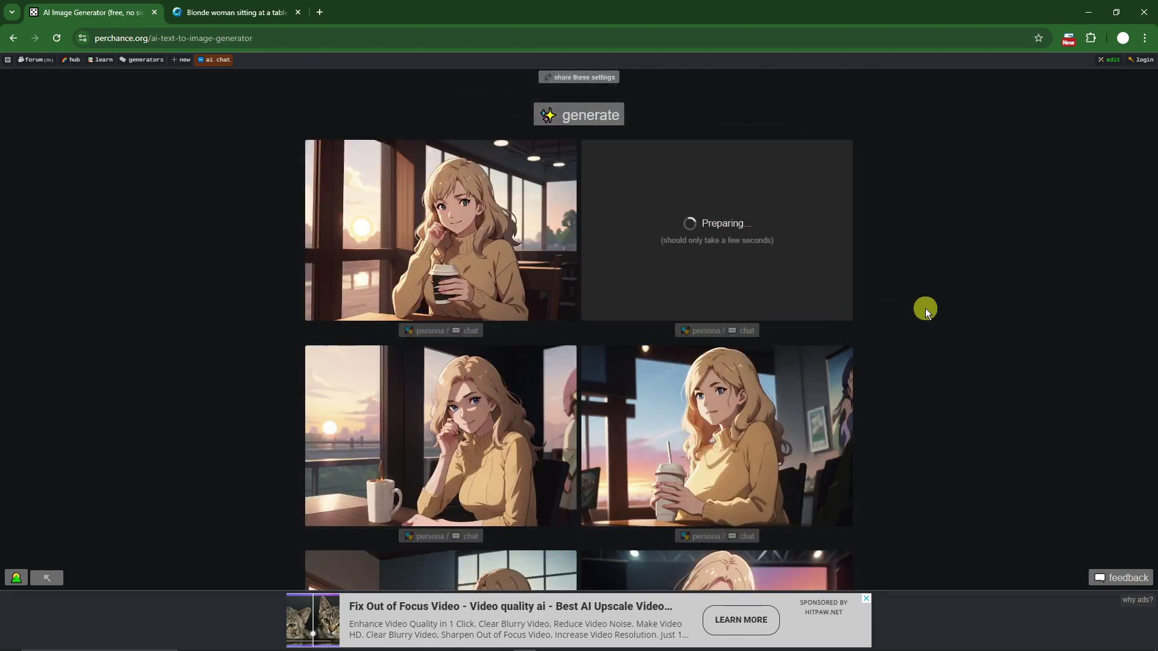
pyautogui.scroll(-3, 899, 397)
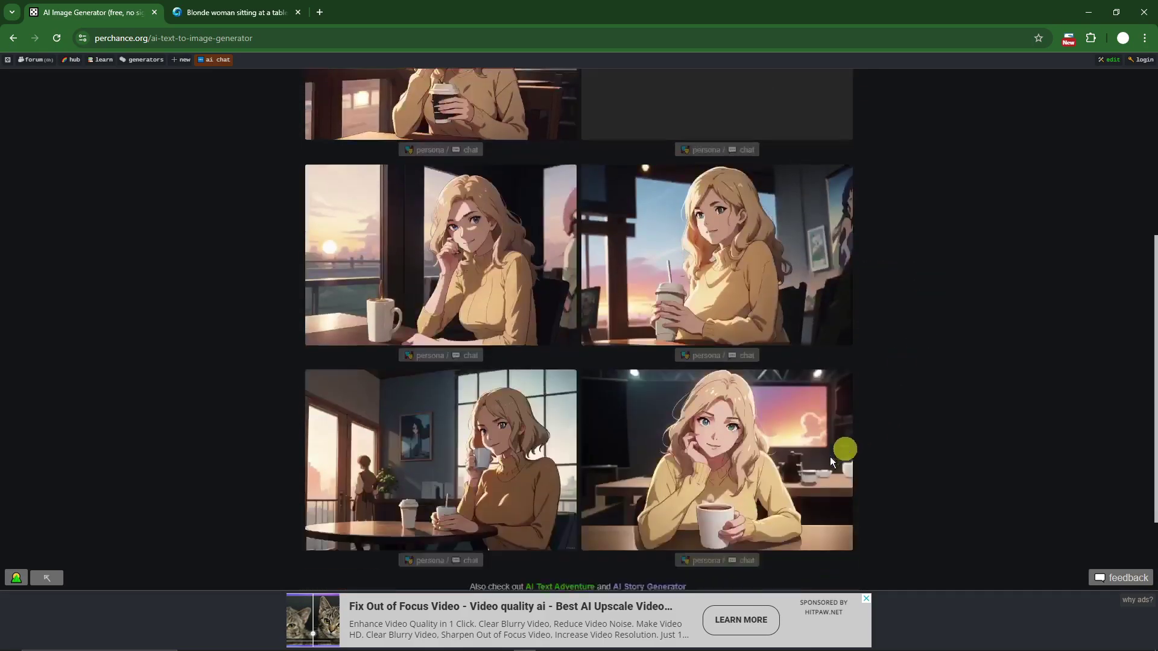
pyautogui.click(567, 541)
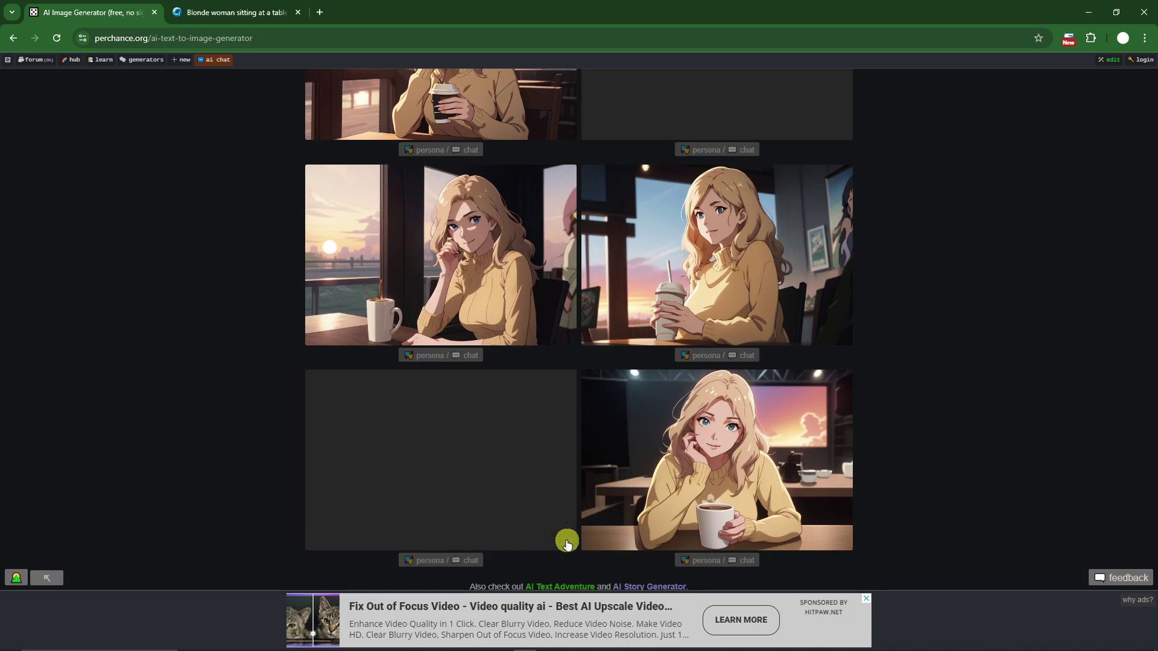
pyautogui.scroll(5, 454, 351)
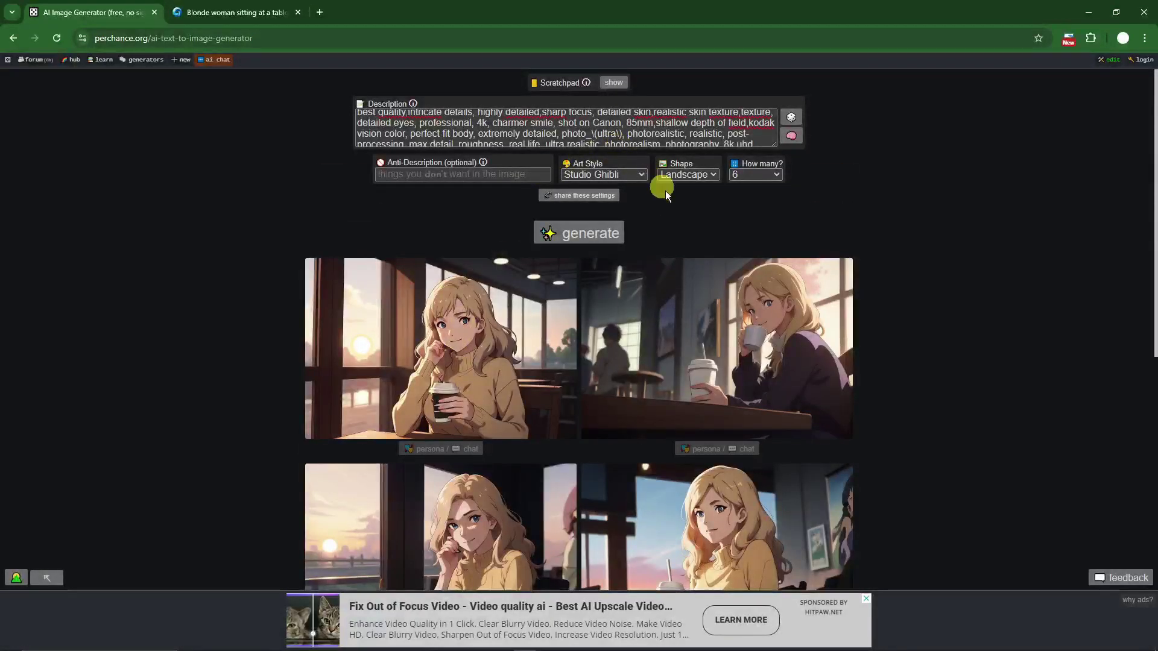
# Step: Reroll the top-right cafe picture, then generate a new batch in the Disney Sketch art style
pyautogui.click(842, 432)
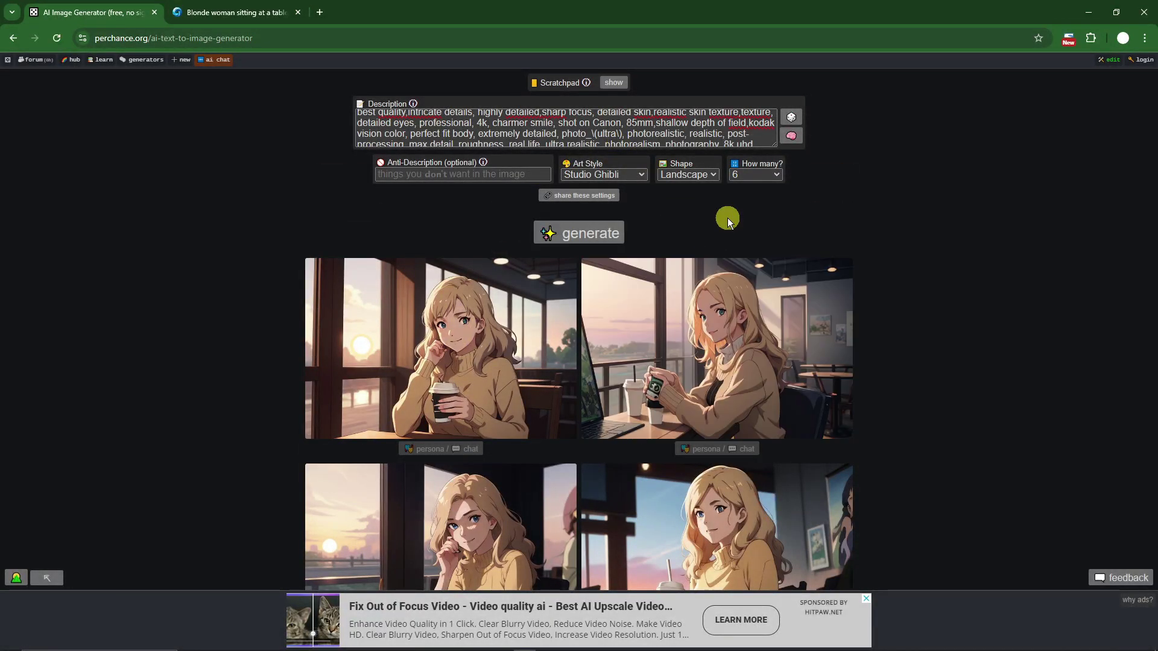
pyautogui.click(633, 175)
pyautogui.scroll(1, 620, 295)
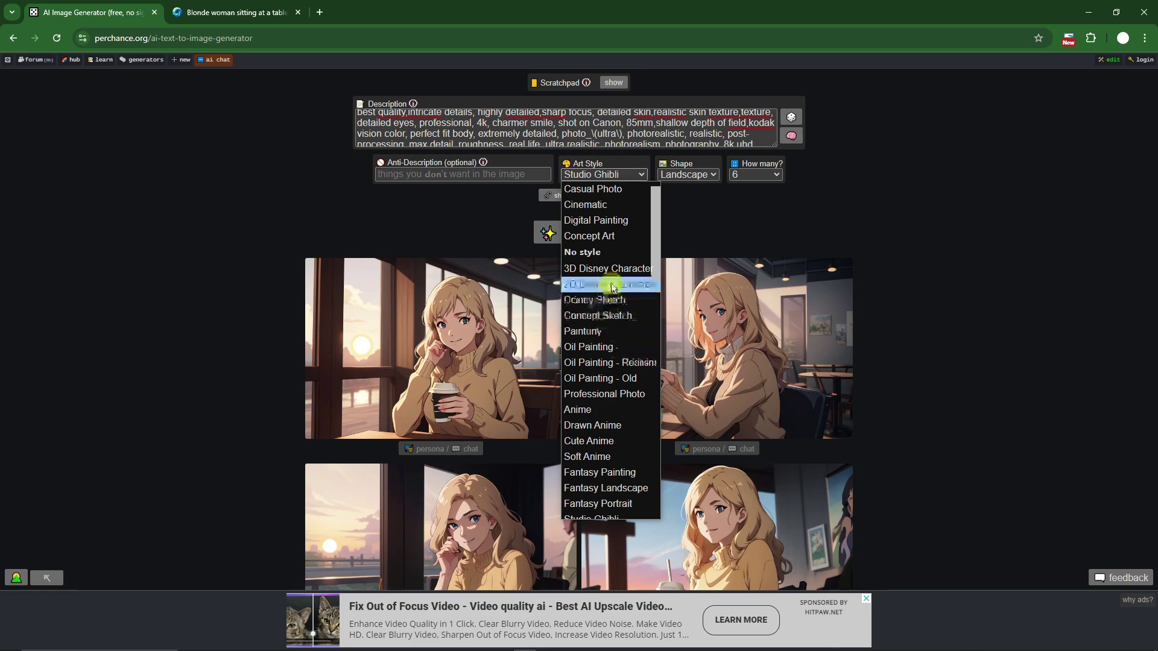
pyautogui.click(616, 288)
pyautogui.click(599, 233)
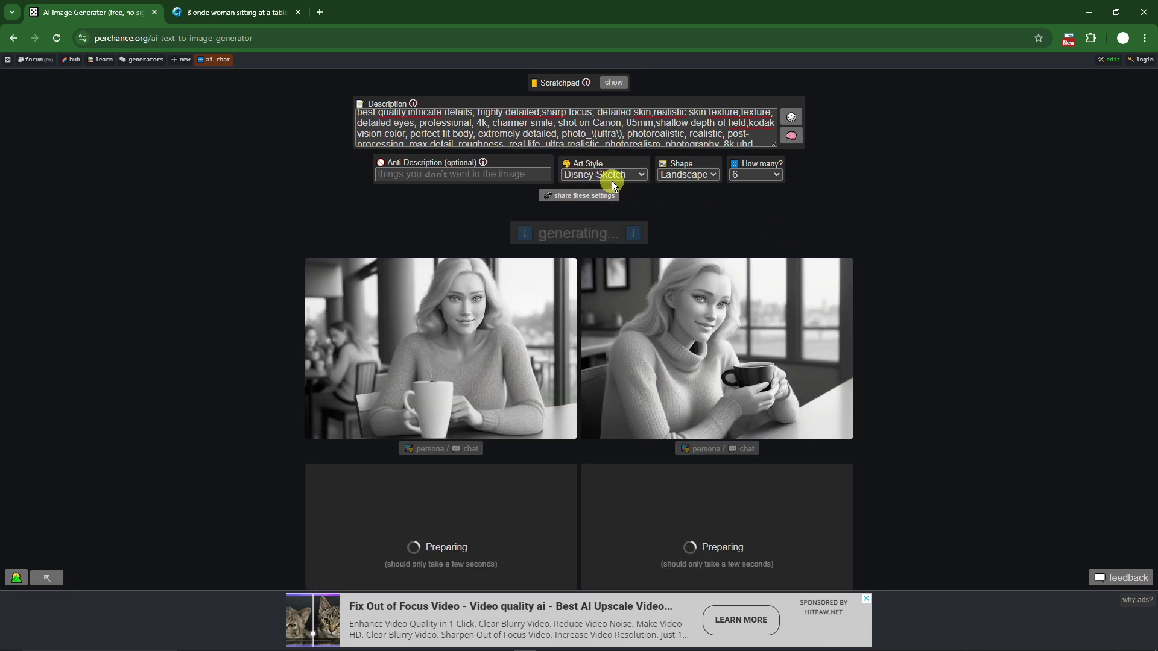
# Step: Look over the reference photo 1.jpg, then return to the image generator
pyautogui.click(569, 645)
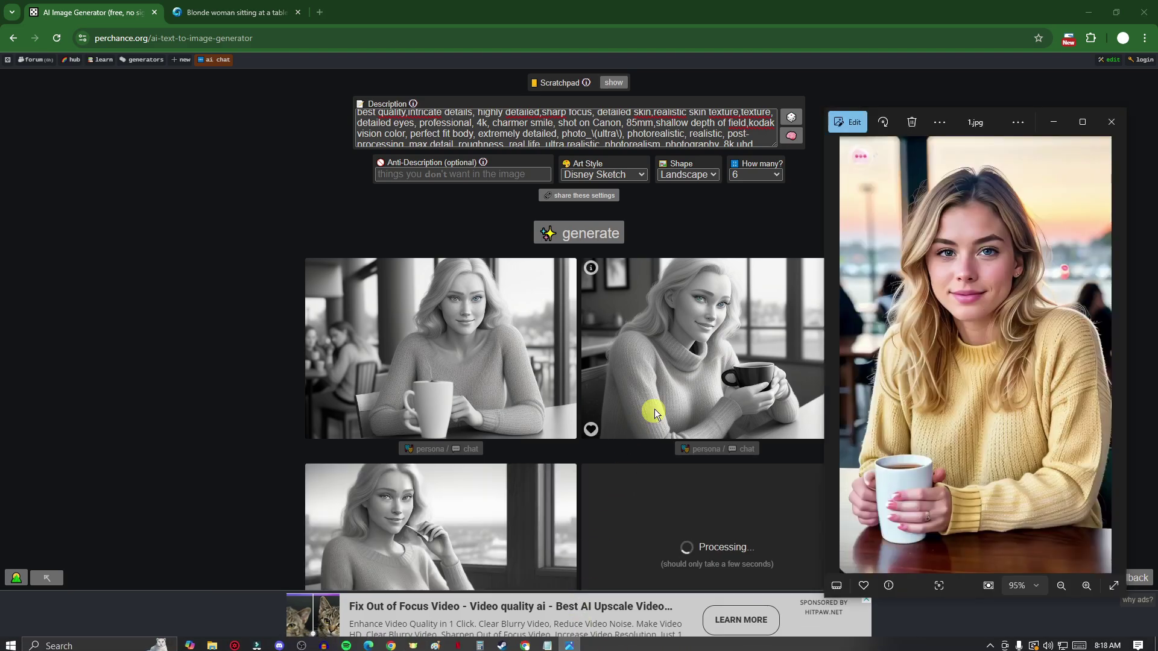
pyautogui.scroll(-1, 648, 396)
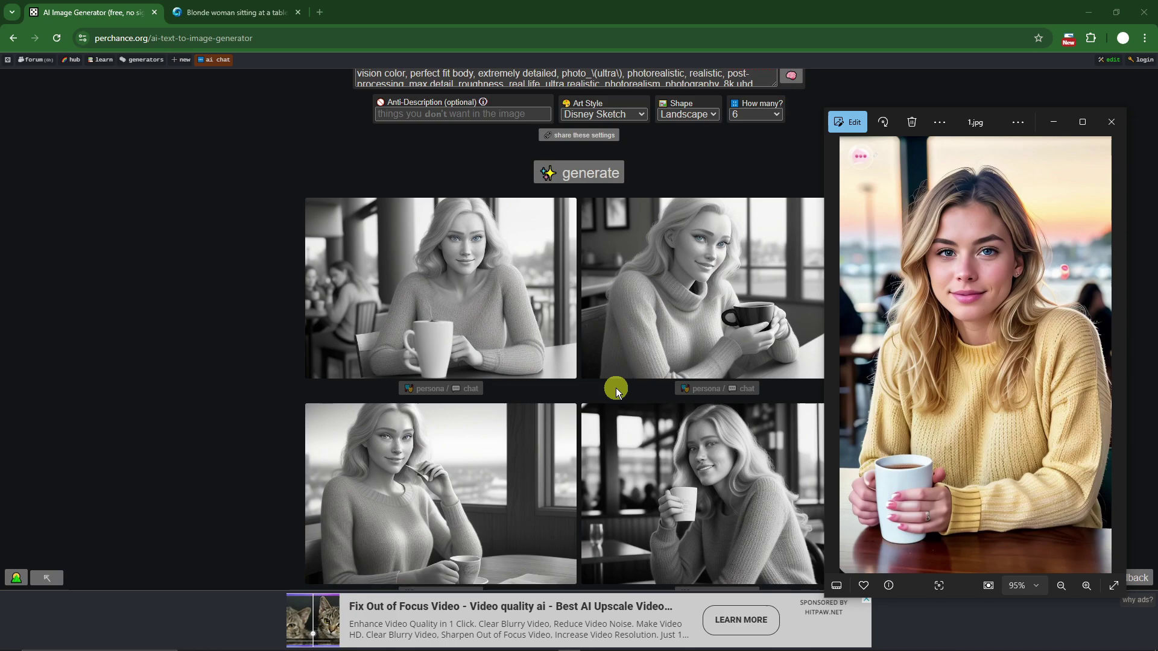
pyautogui.scroll(-4, 616, 390)
pyautogui.scroll(5, 588, 383)
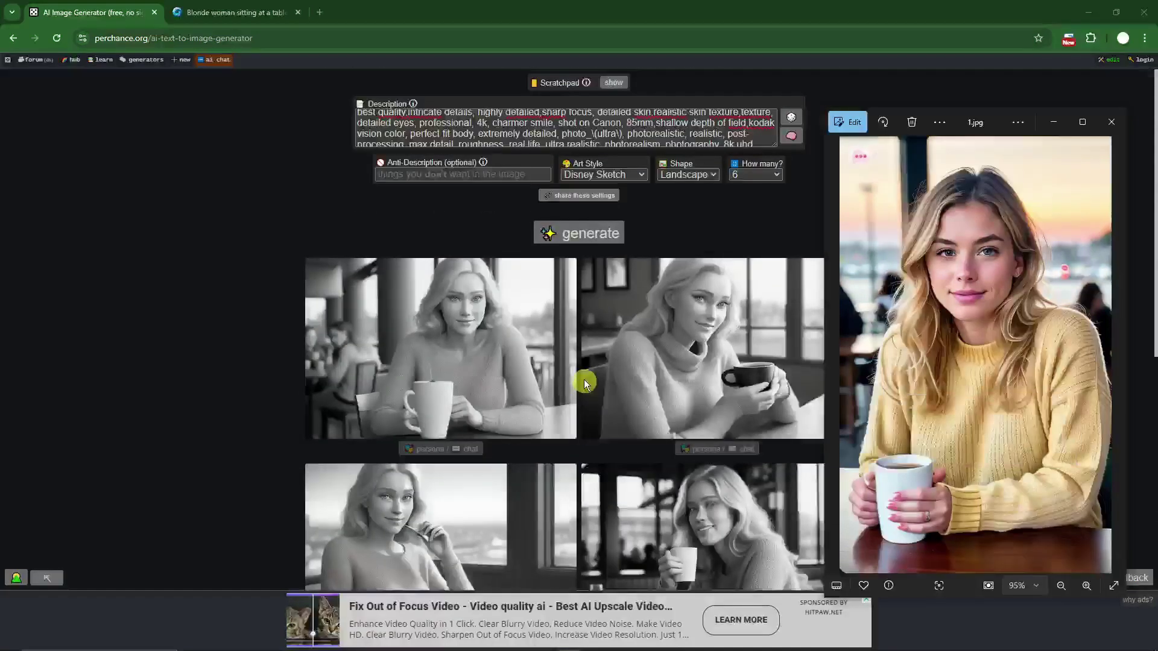
pyautogui.scroll(-6, 576, 362)
pyautogui.click(736, 526)
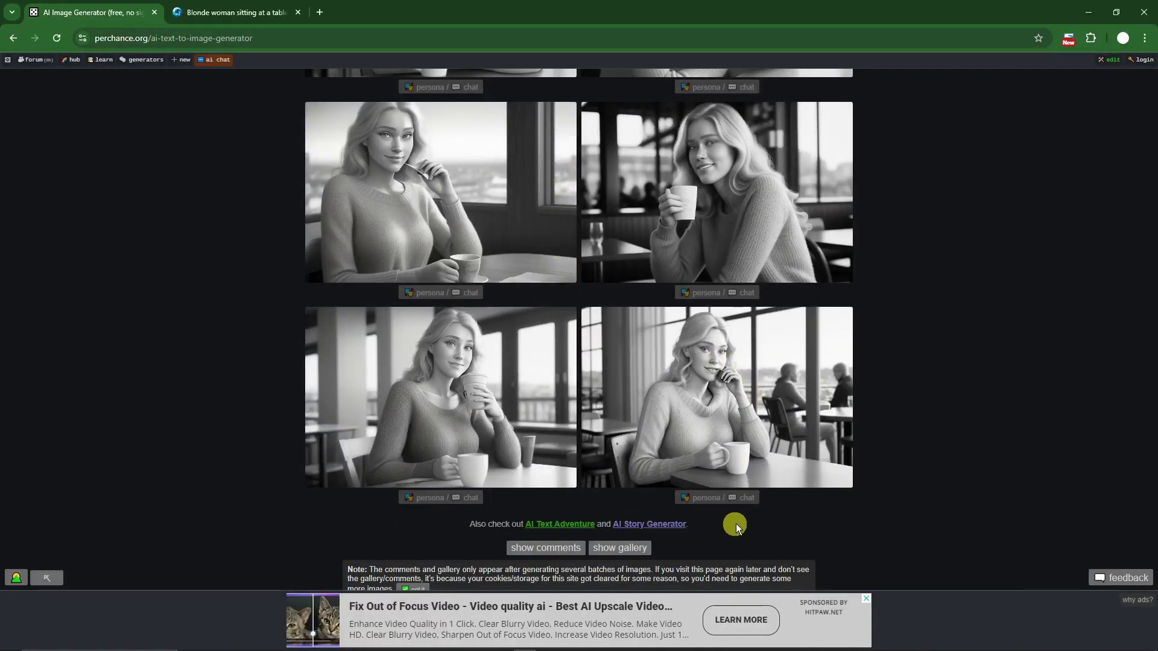
# Step: Reroll the bottom-right and bottom-left pictures and bring reference photo 1.jpg forward
pyautogui.click(840, 476)
pyautogui.click(563, 476)
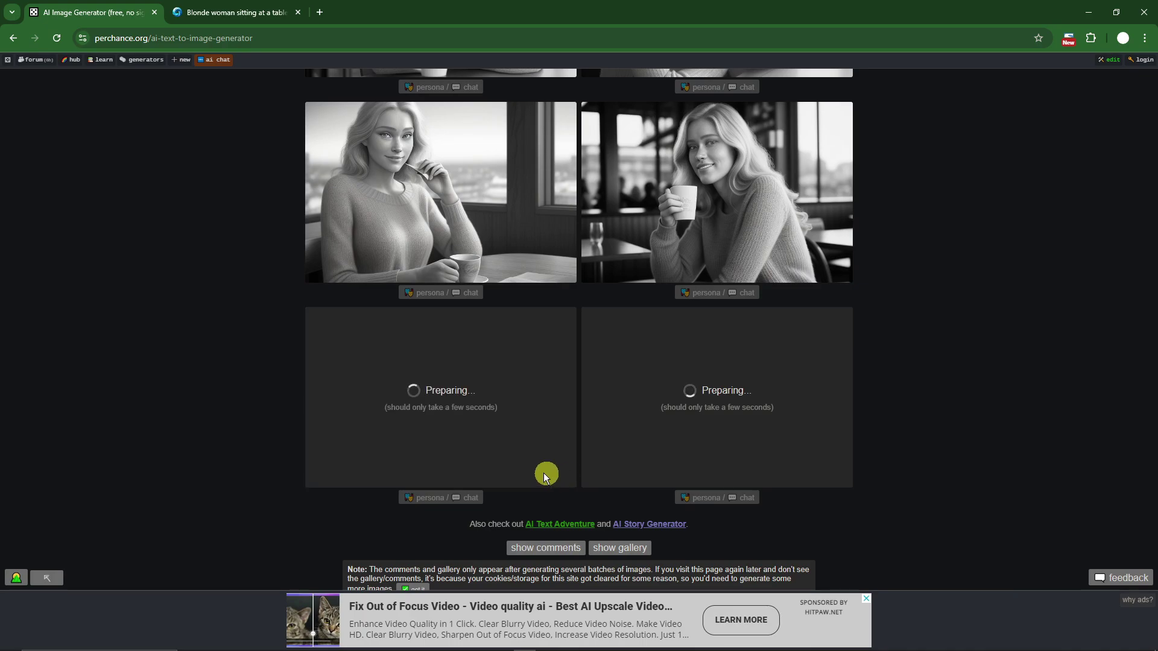
pyautogui.scroll(6, 524, 464)
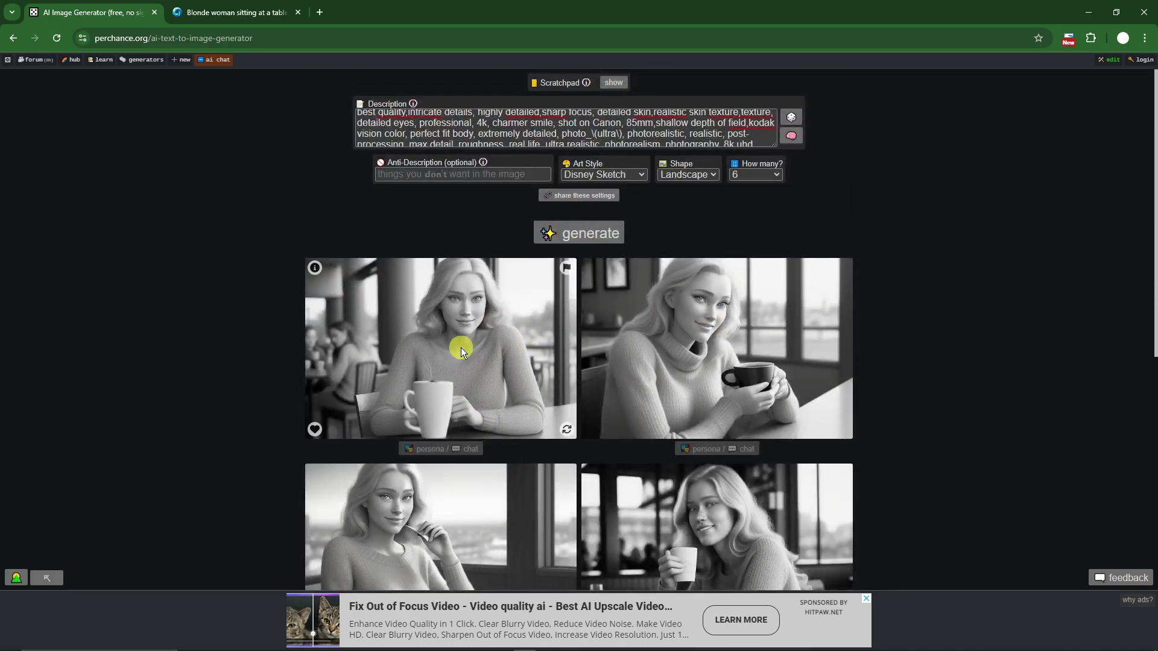
pyautogui.click(568, 643)
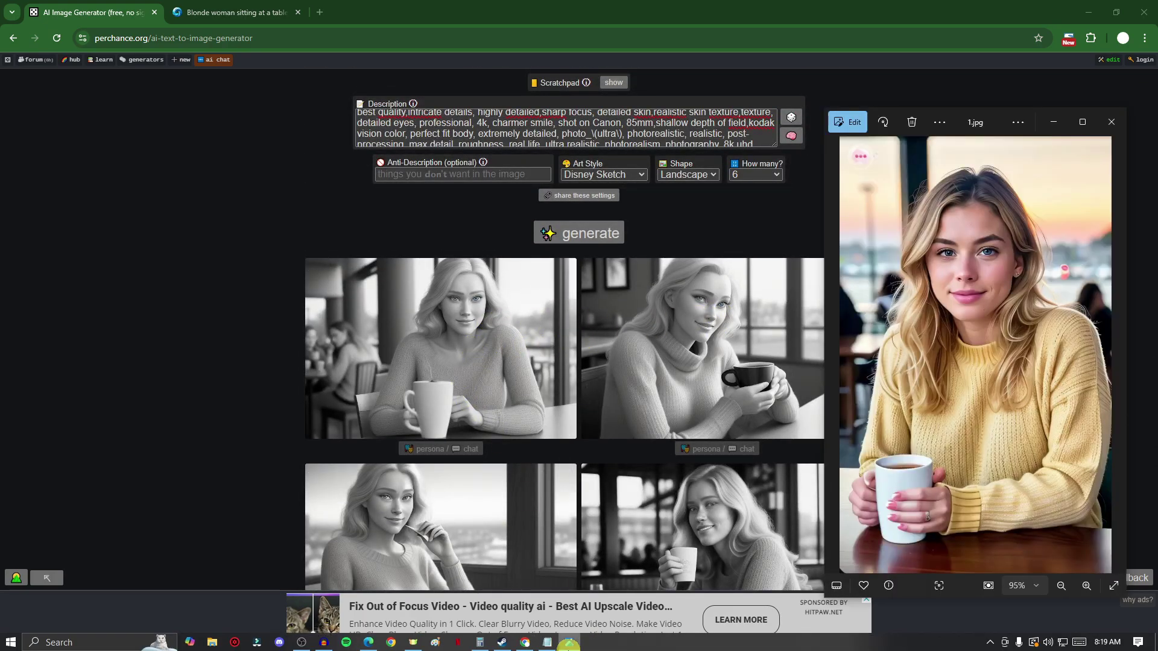
# Step: Switch the art style to Medieval and generate a new batch
pyautogui.click(568, 643)
pyautogui.click(593, 172)
pyautogui.scroll(-2, 621, 252)
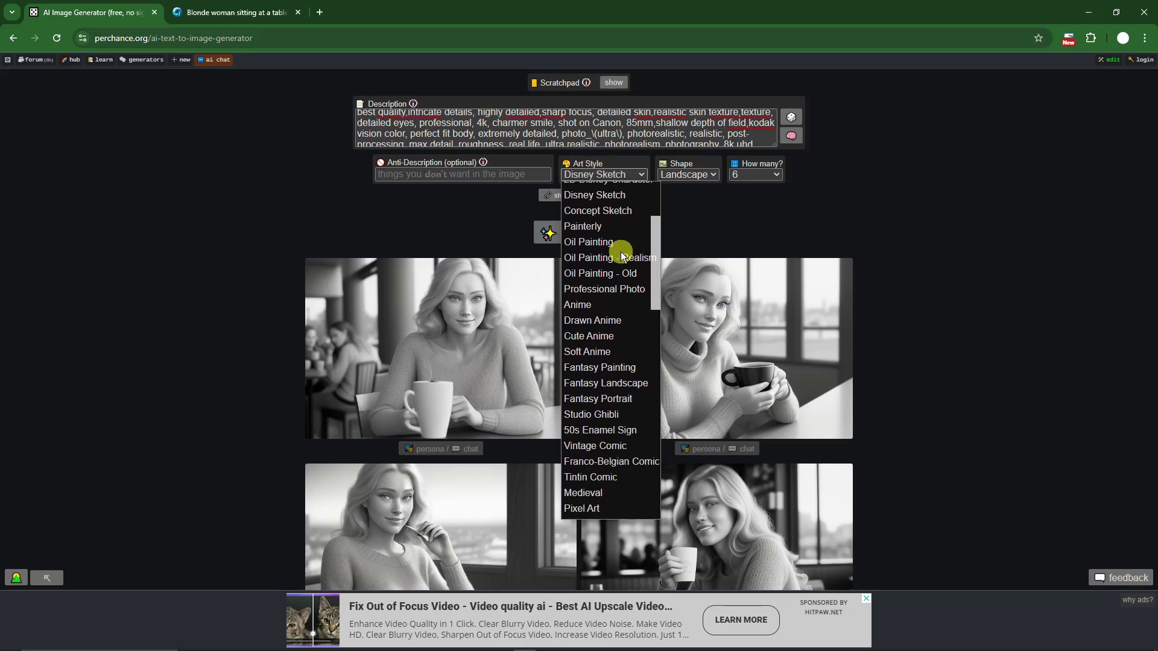
pyautogui.scroll(-2, 621, 252)
pyautogui.click(610, 371)
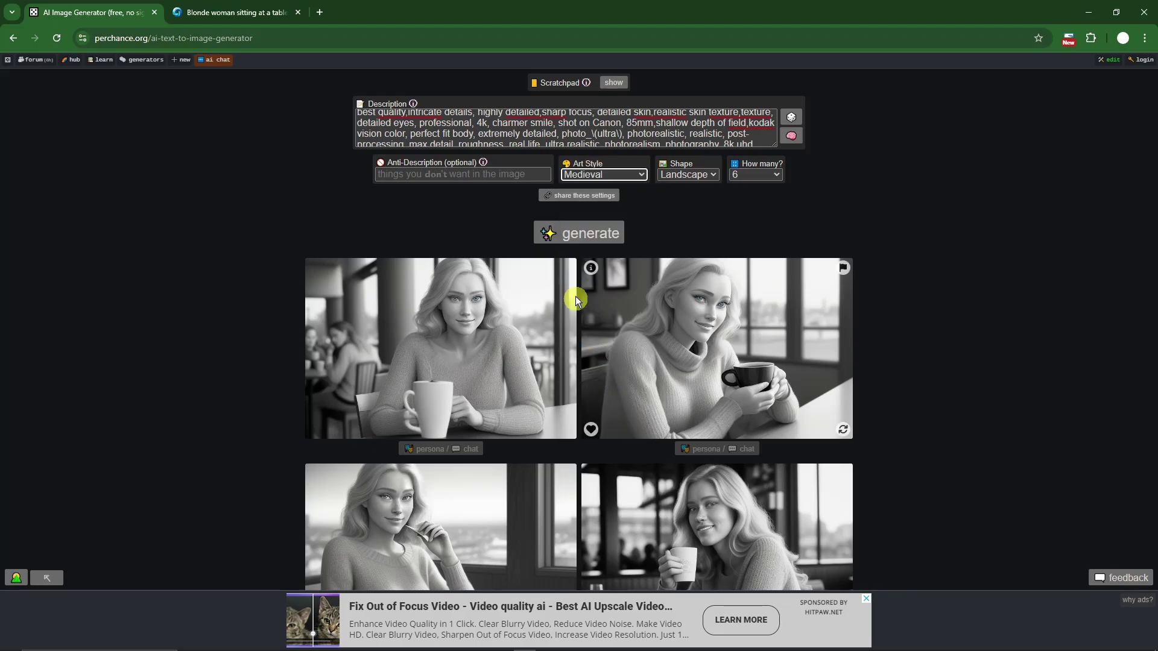
pyautogui.click(584, 233)
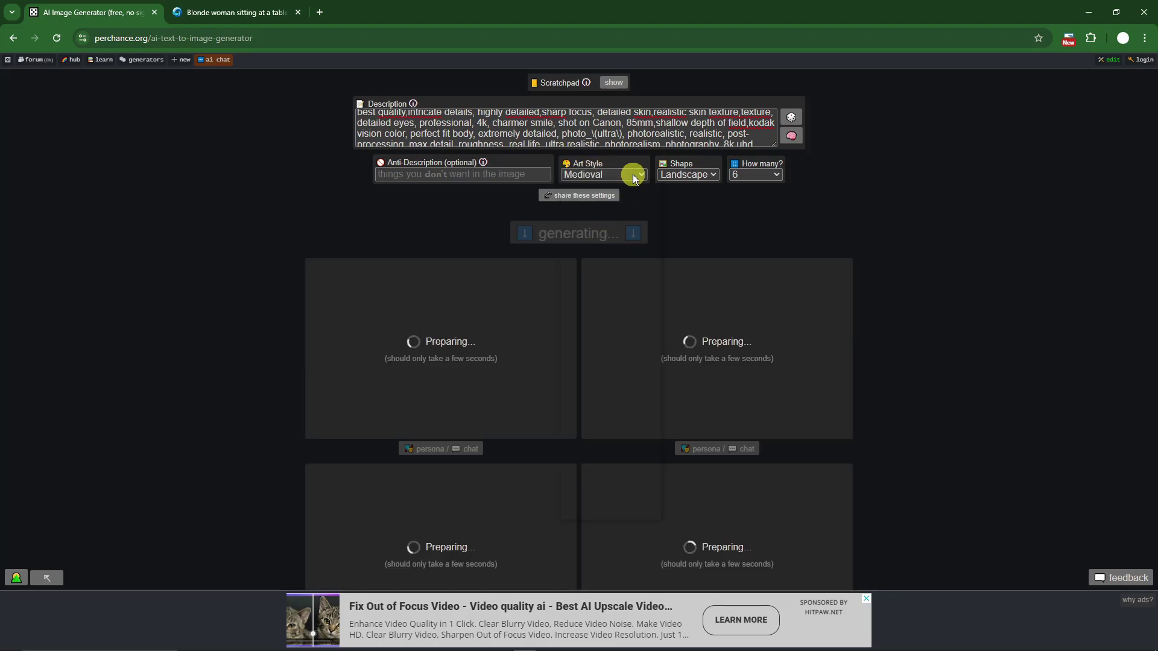
# Step: Reopen the art style list and close it with Medieval still selected
pyautogui.click(633, 174)
pyautogui.scroll(-3, 628, 295)
pyautogui.click(644, 266)
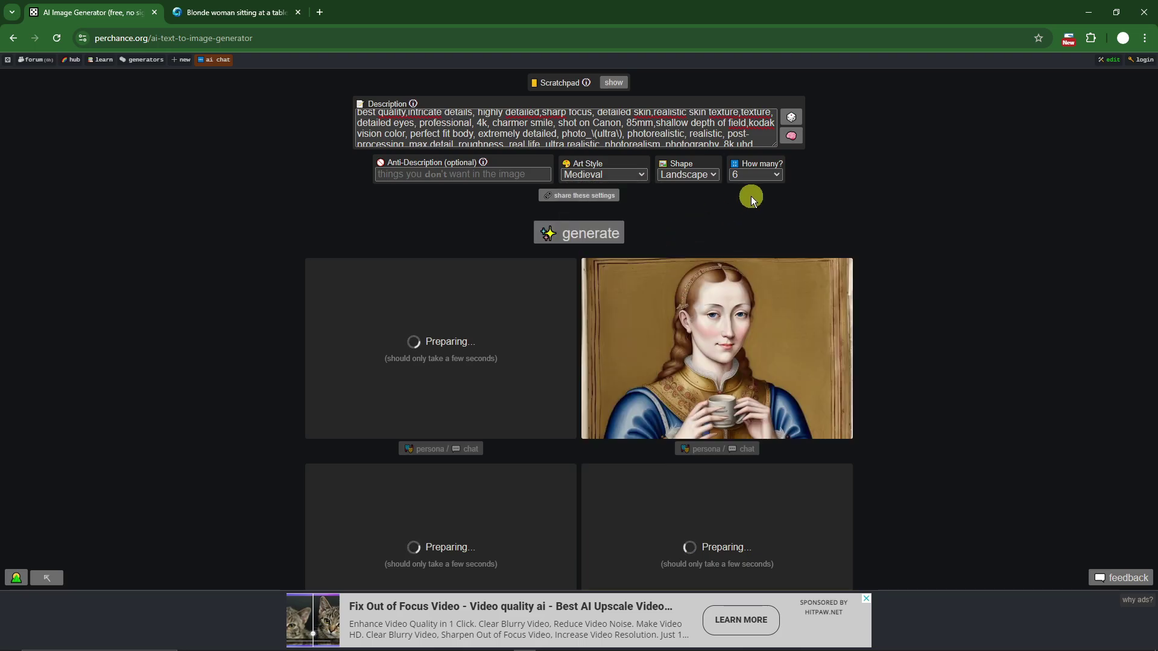
pyautogui.scroll(2, 407, 121)
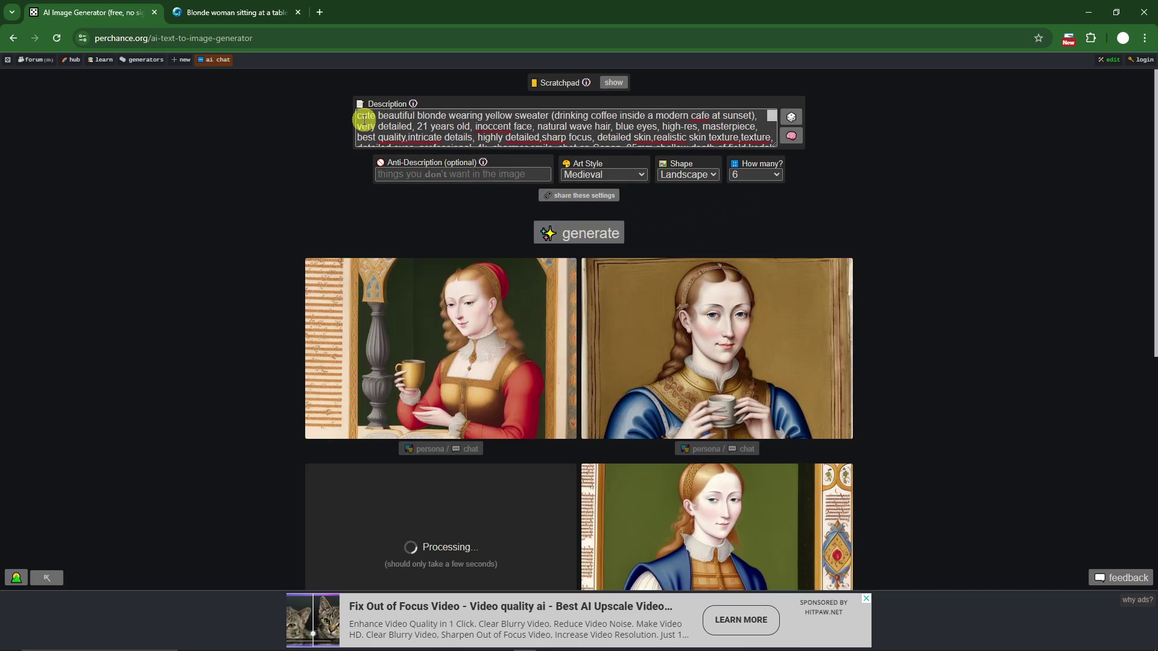
# Step: Select the full image description text and browse the Medieval results and style list
pyautogui.moveTo(365, 121); pyautogui.dragTo(789, 181)
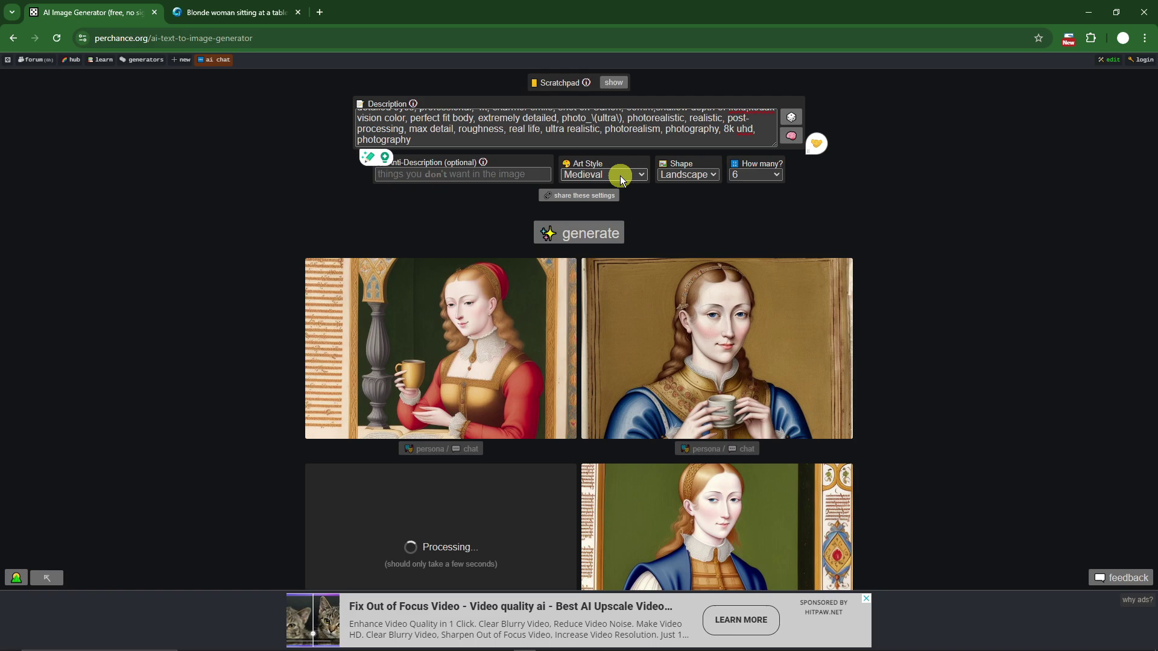
pyautogui.scroll(-7, 743, 208)
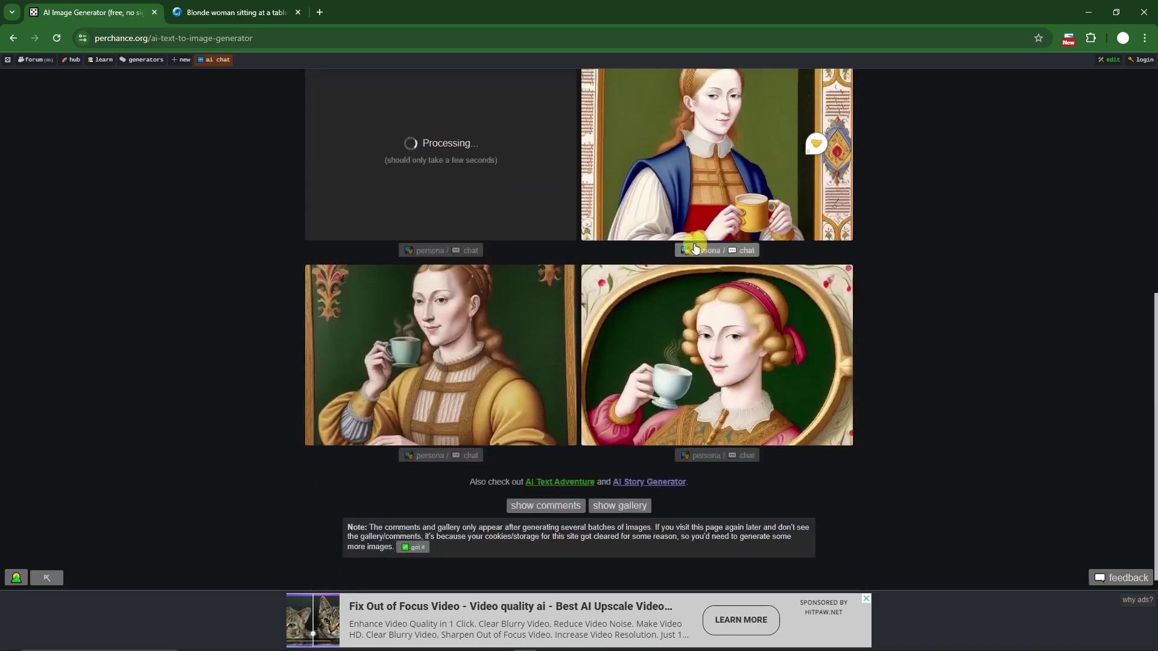
pyautogui.scroll(8, 695, 248)
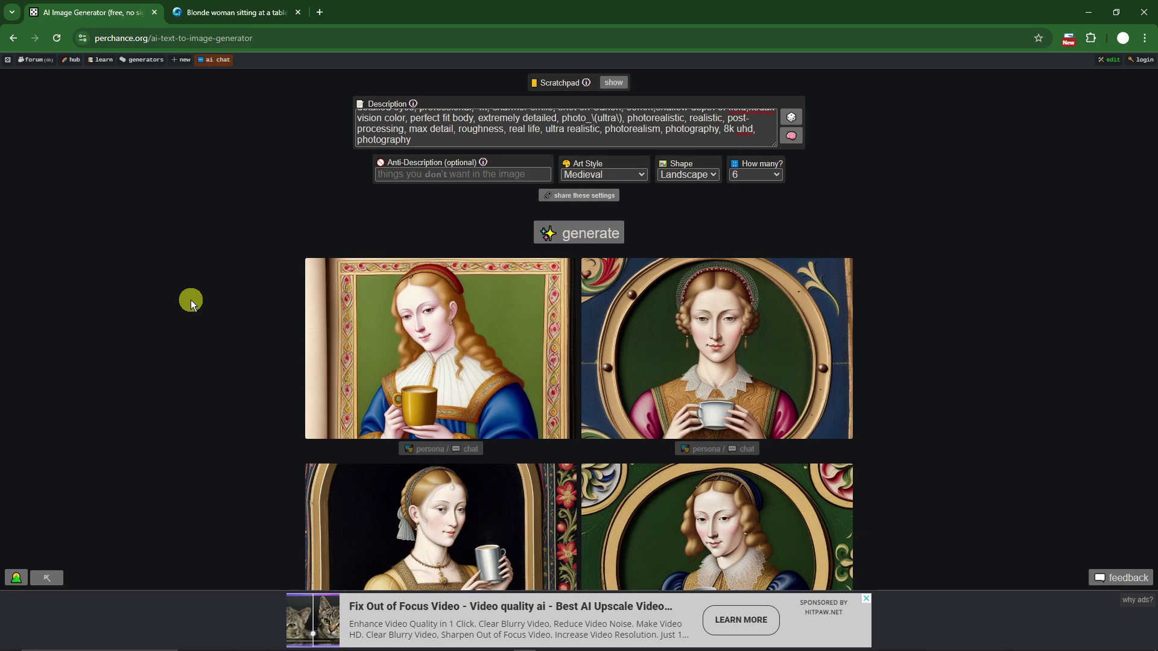
pyautogui.scroll(-4, 213, 296)
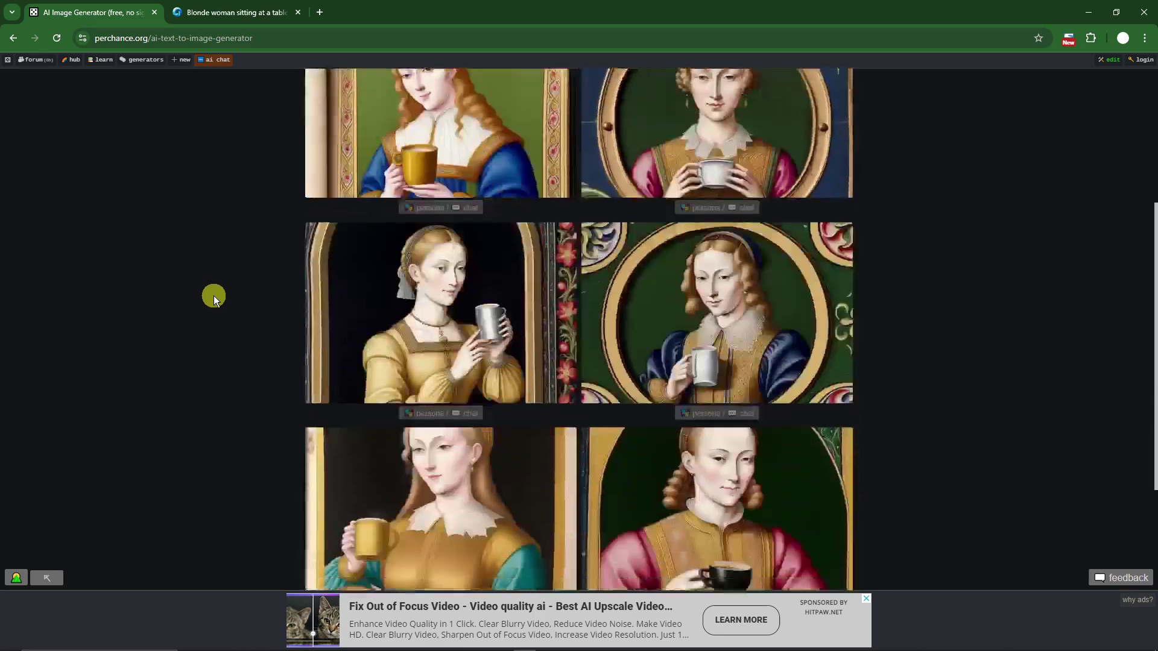
pyautogui.scroll(4, 215, 295)
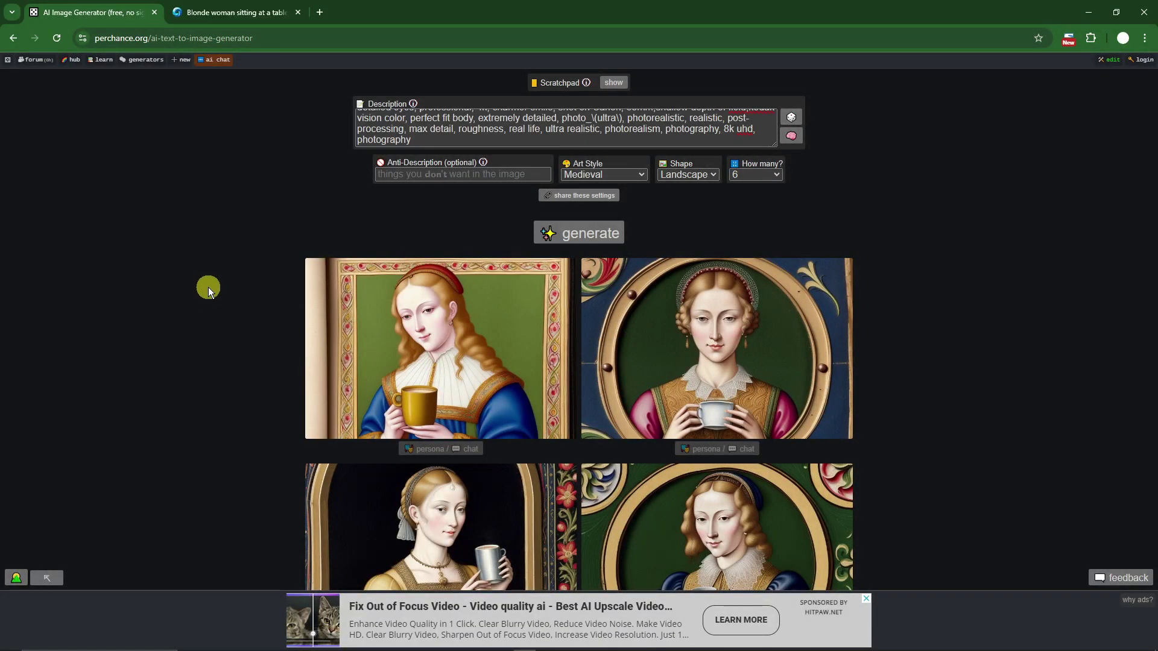
pyautogui.click(616, 169)
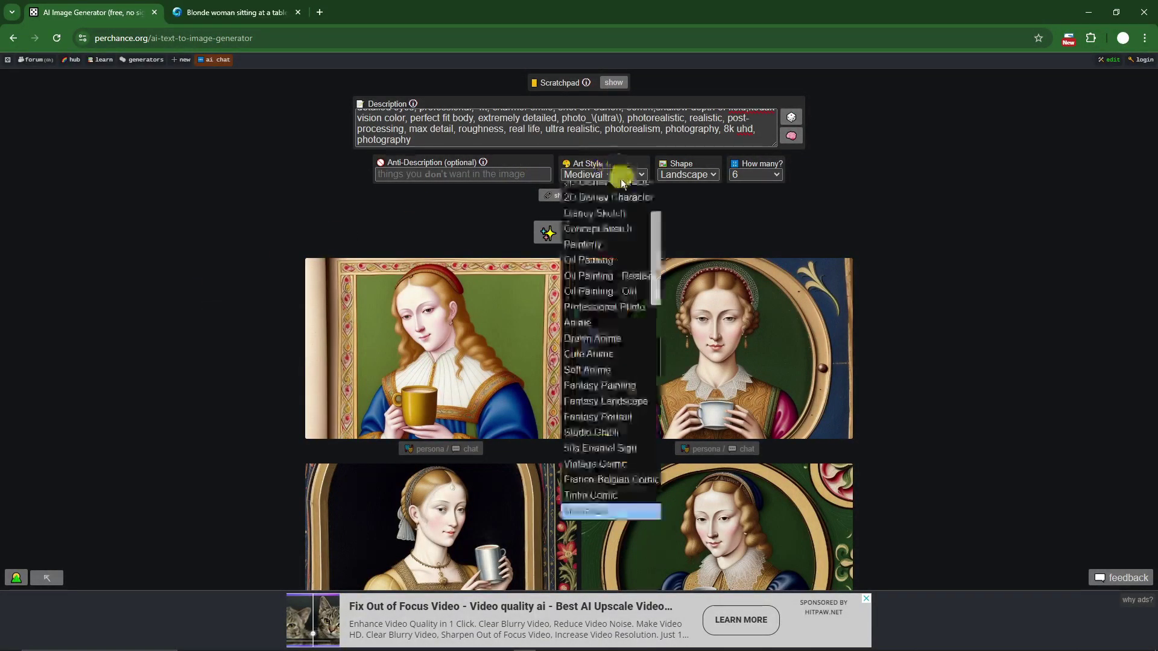
pyautogui.scroll(5, 616, 256)
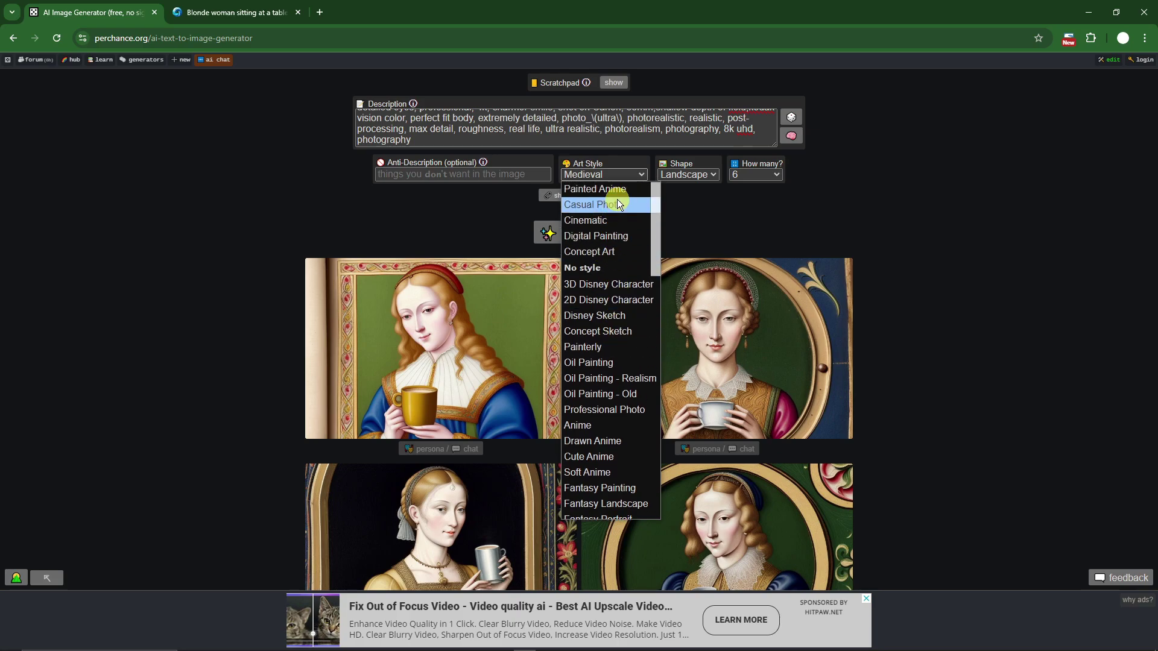
pyautogui.scroll(-5, 613, 335)
# Step: Keep Medieval, then decline loading the Kazushi sample character in AI Chat
pyautogui.click(771, 221)
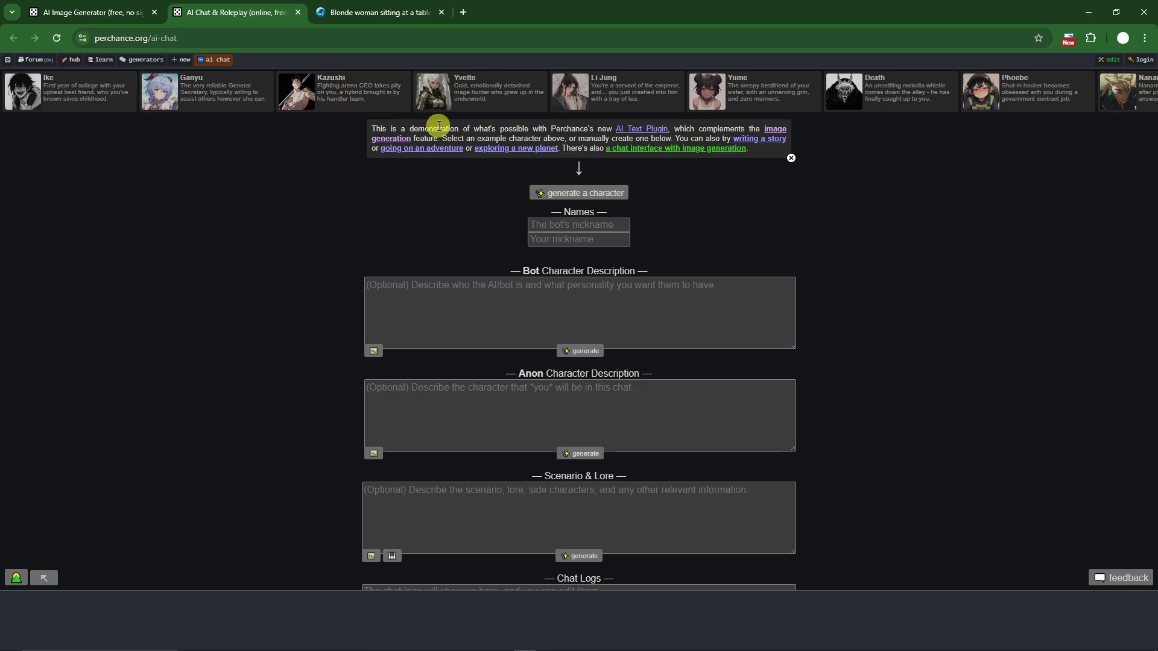
pyautogui.click(329, 90)
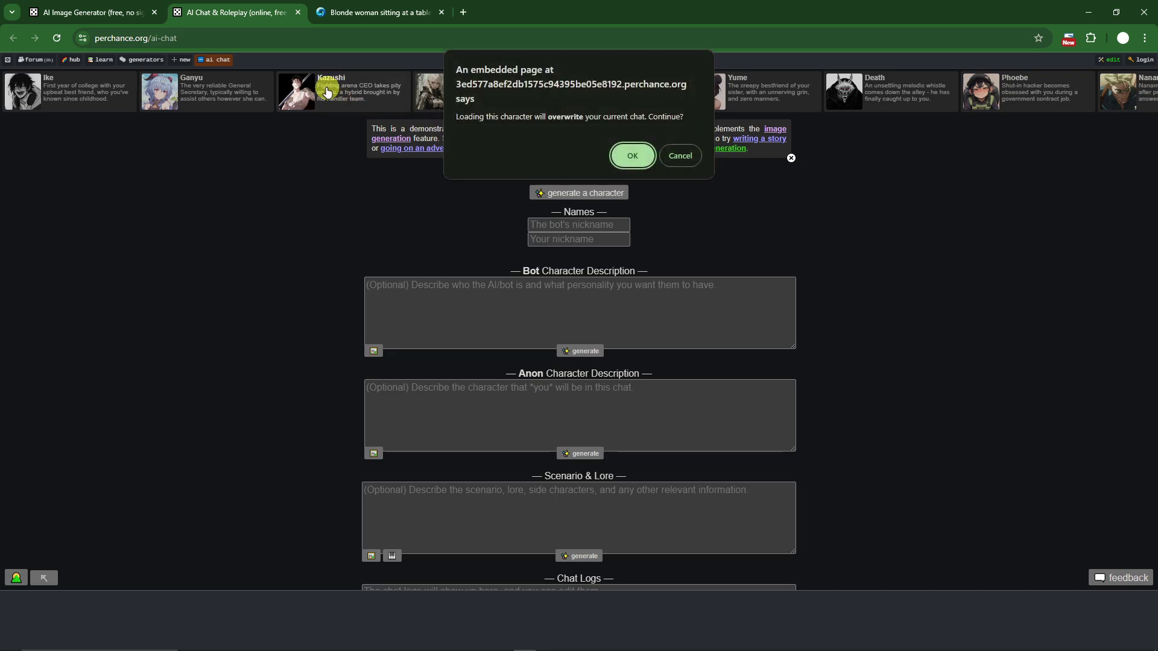
pyautogui.click(681, 157)
# Step: Scroll through the empty character description, scenario, lore and chat log fields
pyautogui.scroll(-4, 769, 229)
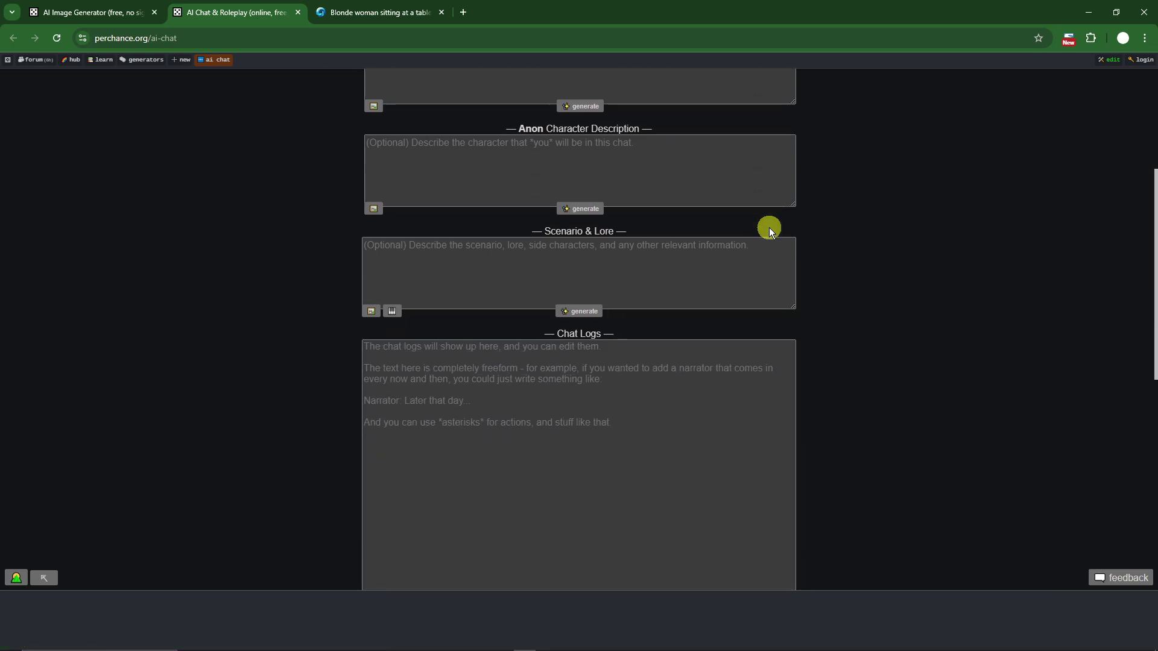
pyautogui.scroll(4, 769, 229)
pyautogui.scroll(-7, 609, 247)
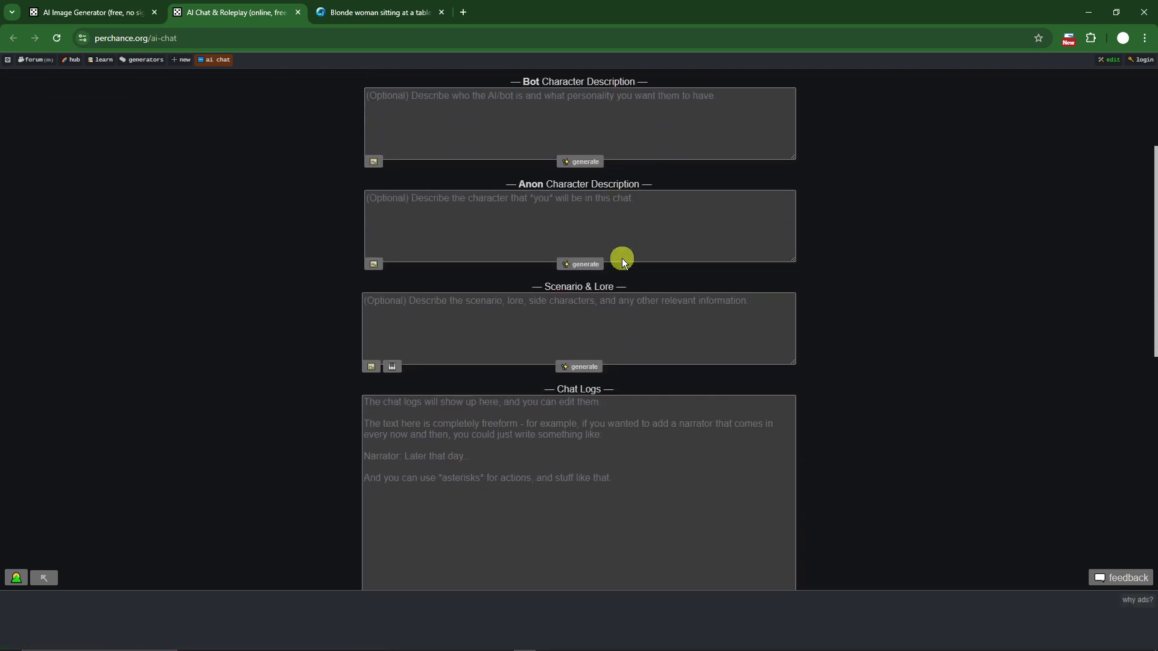
pyautogui.scroll(-5, 531, 284)
pyautogui.scroll(12, 453, 252)
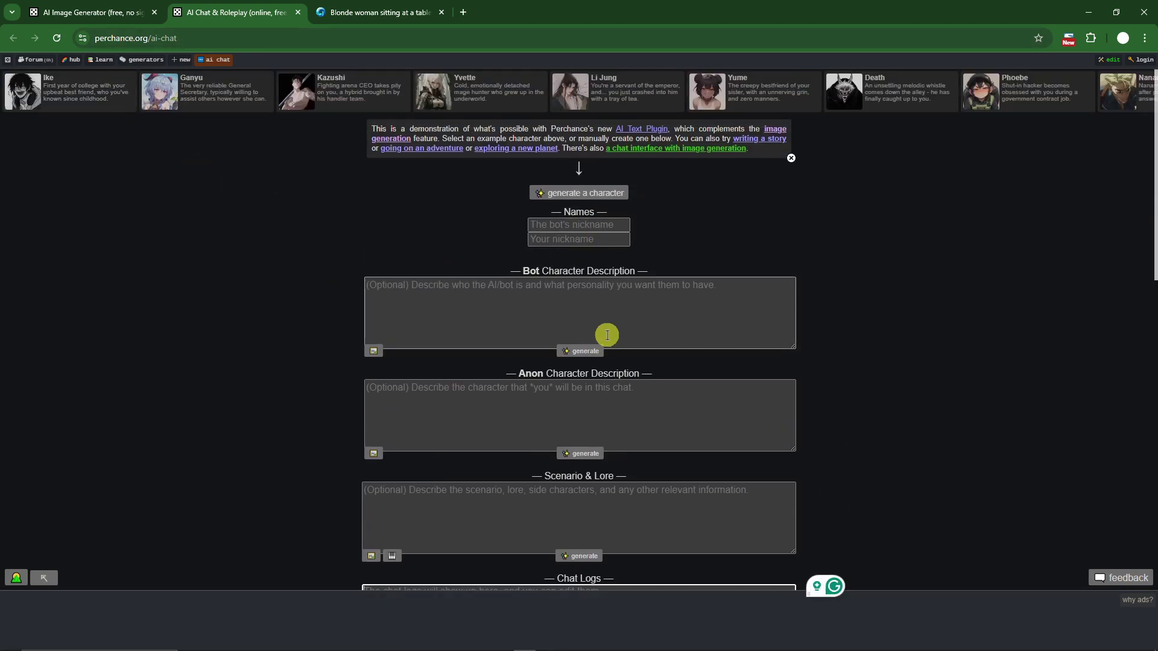
pyautogui.scroll(-3, 605, 331)
pyautogui.scroll(3, 606, 330)
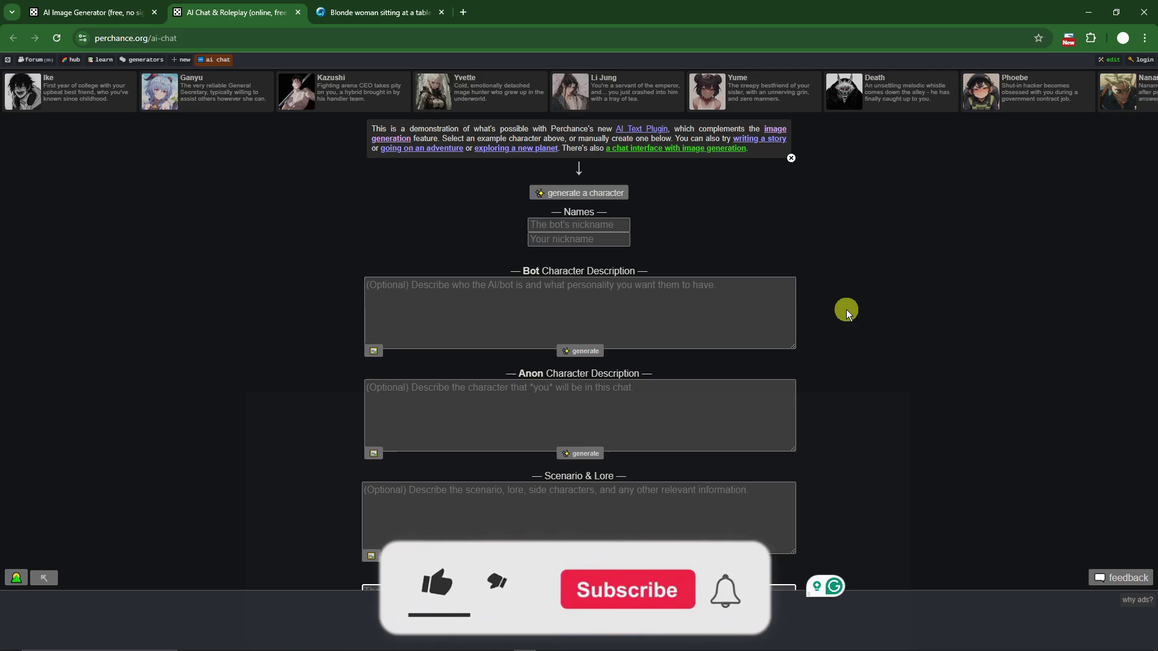
pyautogui.scroll(-5, 845, 310)
pyautogui.scroll(-6, 862, 335)
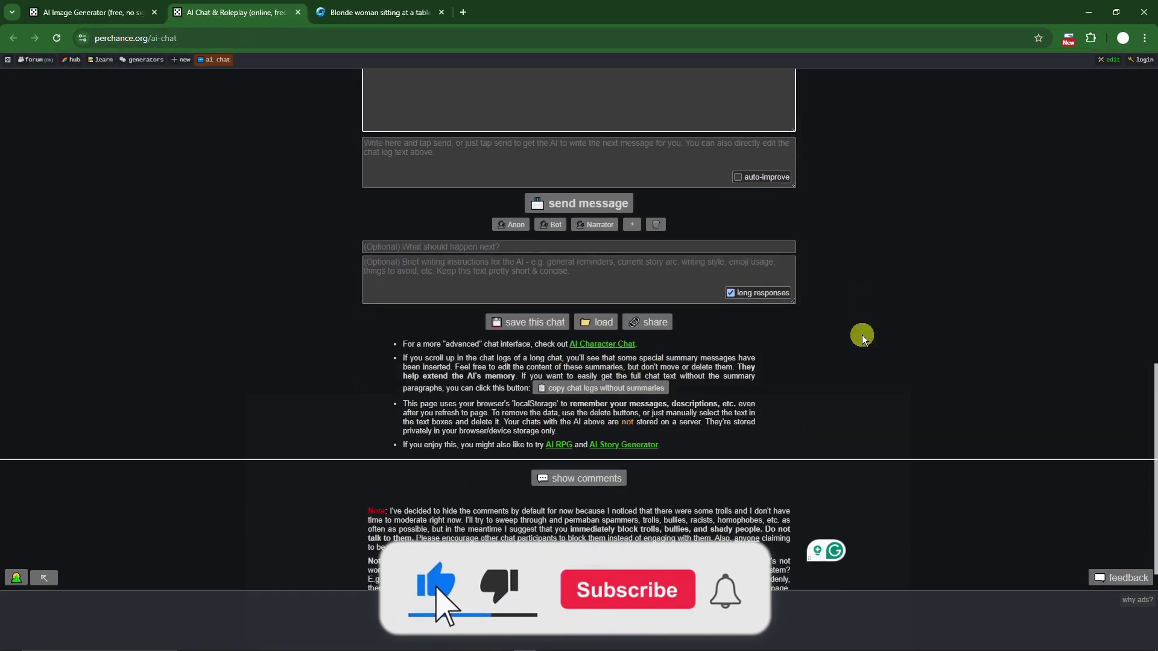
pyautogui.scroll(10, 863, 335)
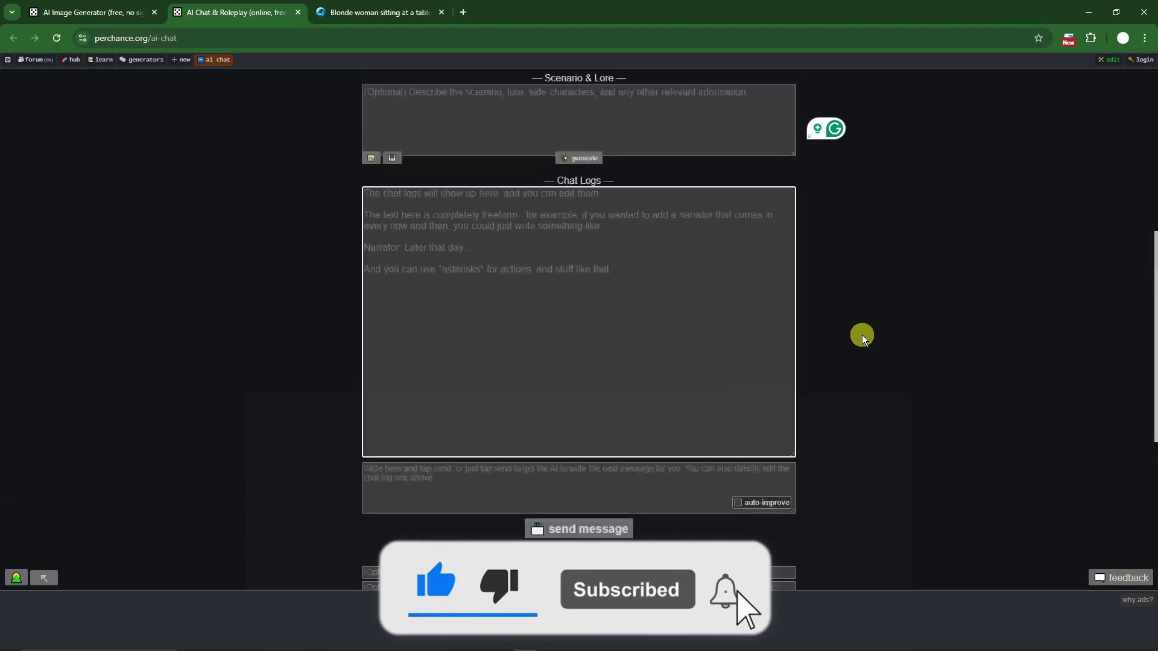